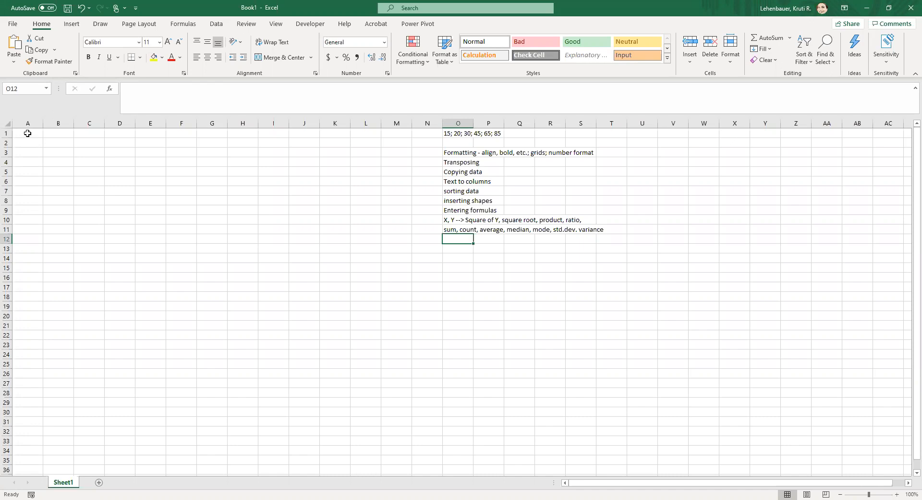
Zoom the worksheet view to fit the range A1:M25 and make A1 the active cell
drag(28, 133, 399, 366)
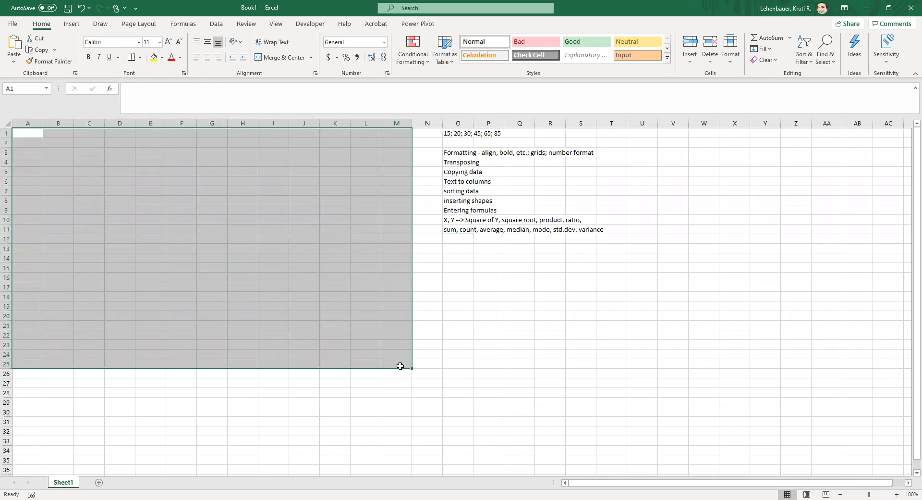
click(271, 25)
click(245, 57)
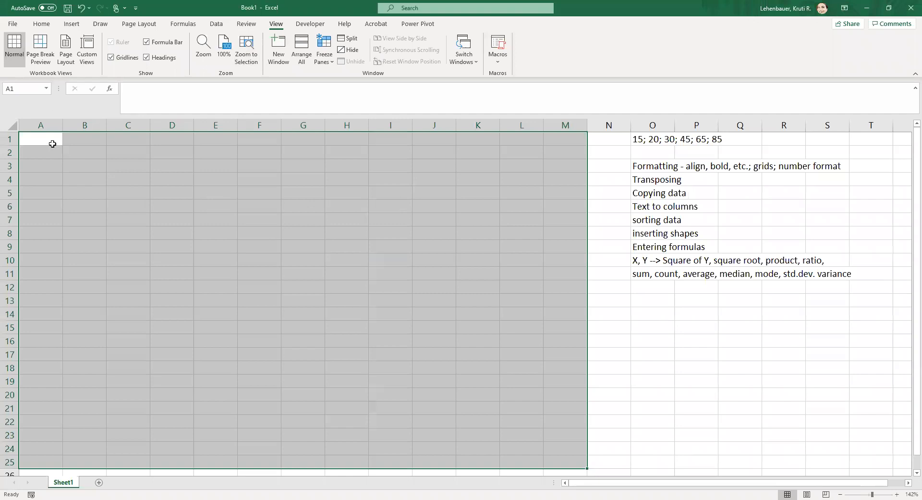
click(48, 140)
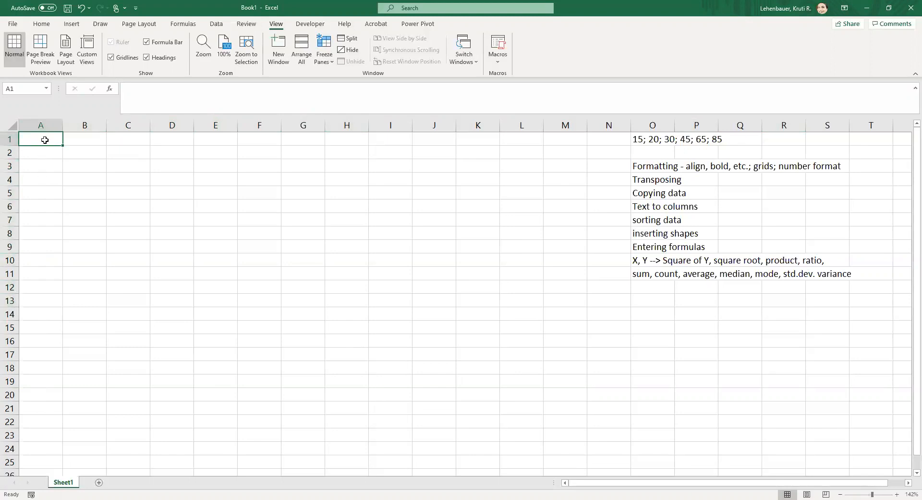
Select cells such as B1, A1, C6 and C3 and read each cell's reference in the Name Box
click(103, 139)
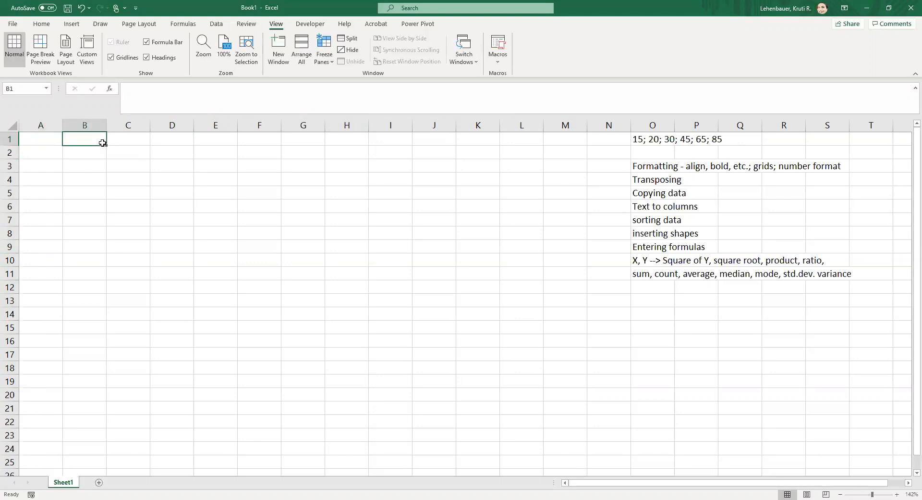
click(13, 89)
click(42, 140)
click(134, 208)
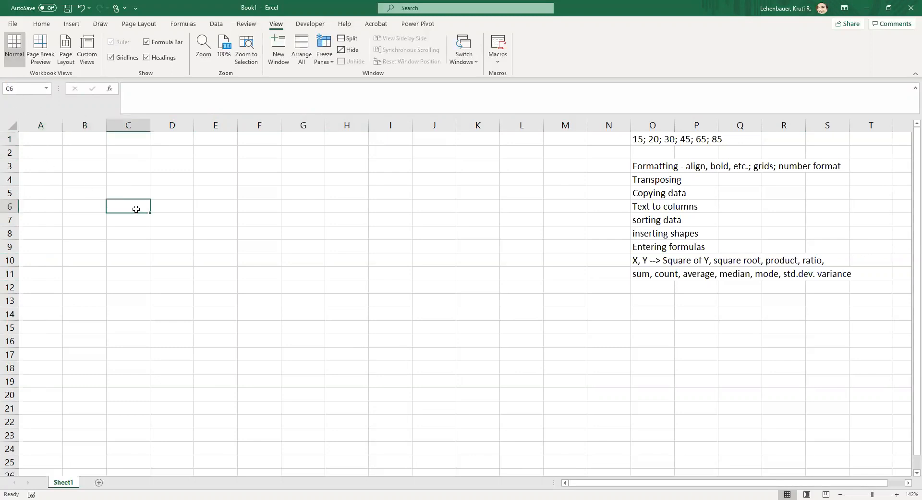
click(47, 89)
click(46, 90)
click(114, 206)
click(135, 170)
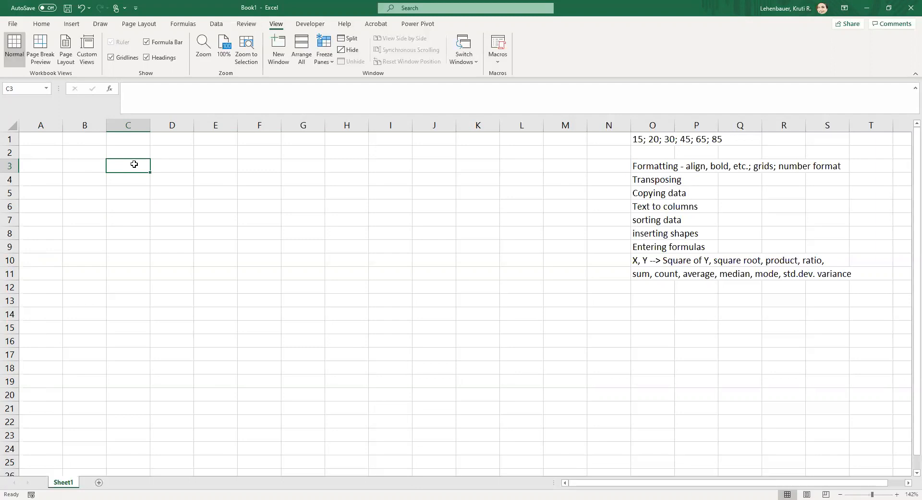
click(40, 28)
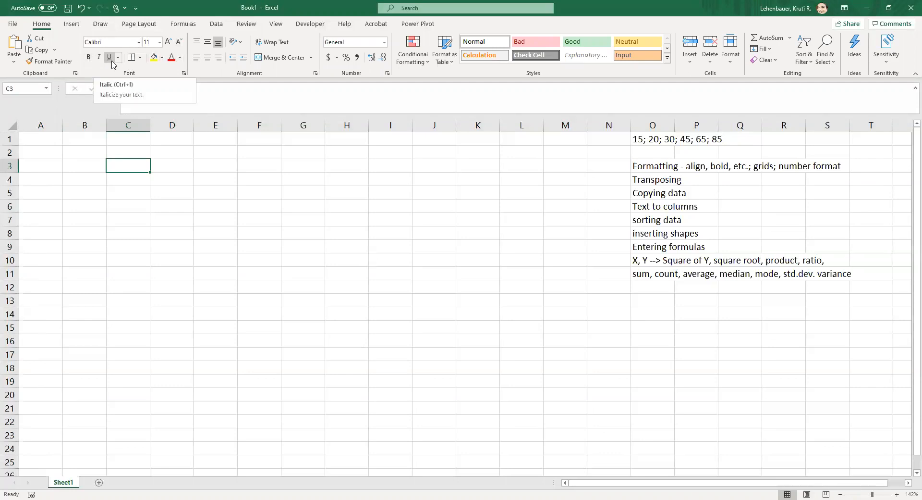
click(141, 59)
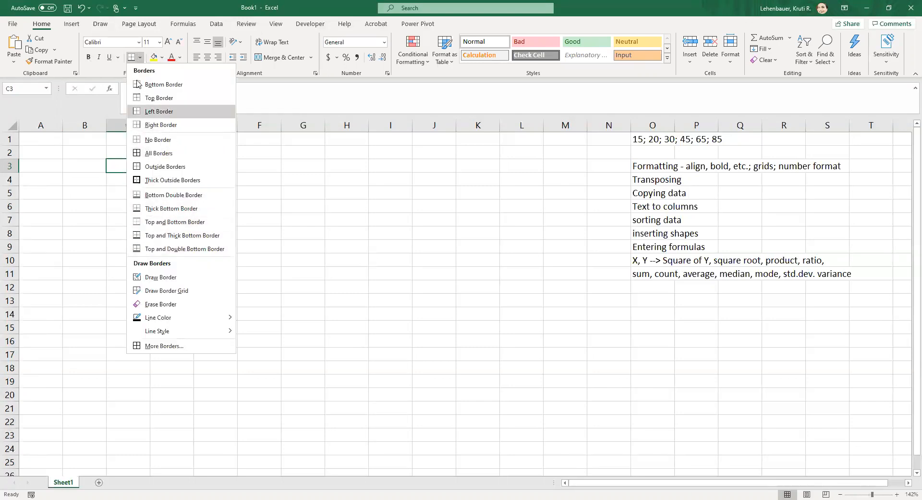
click(72, 184)
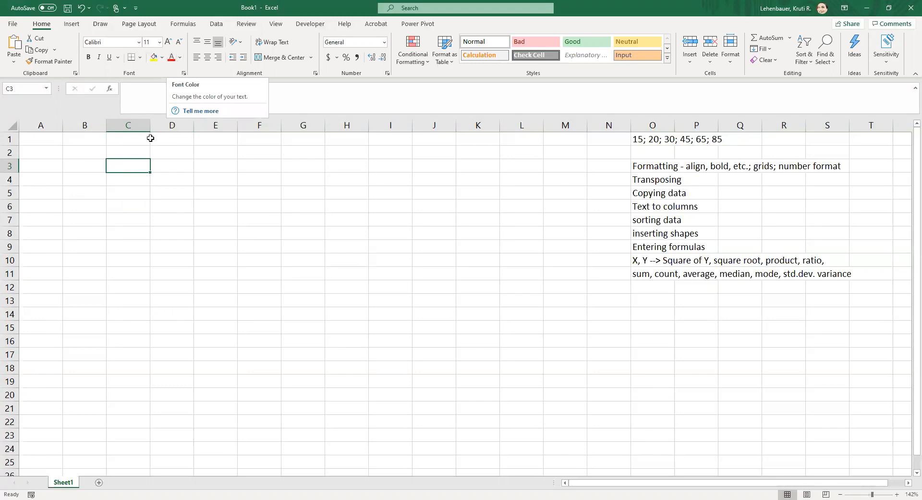
Format cells C1:C5 with a black fill and a white font color
drag(129, 138, 139, 195)
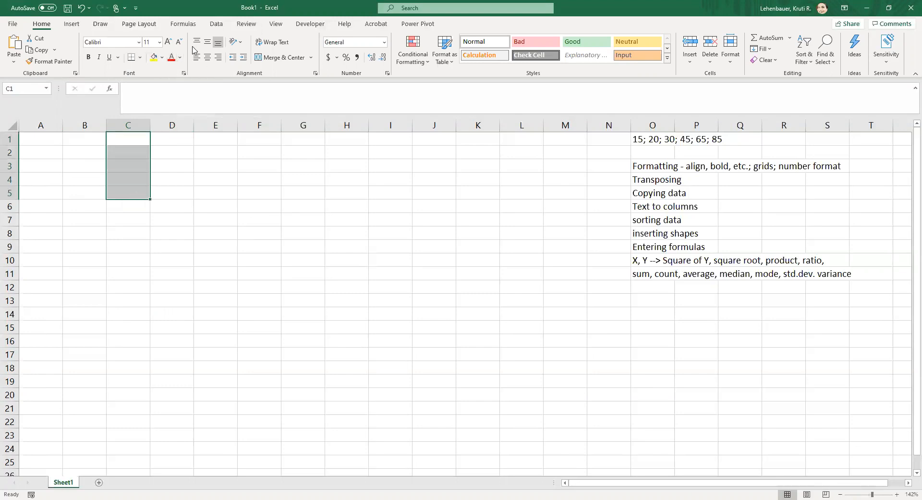
click(163, 58)
click(164, 87)
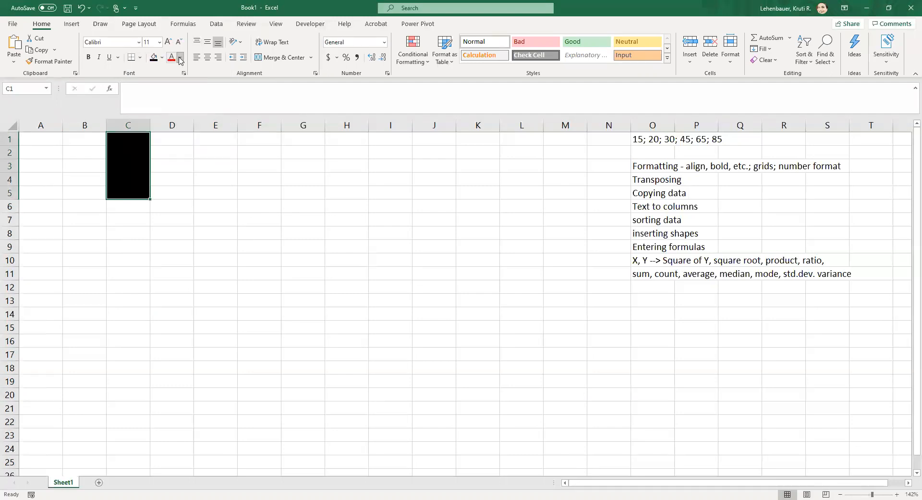
click(181, 58)
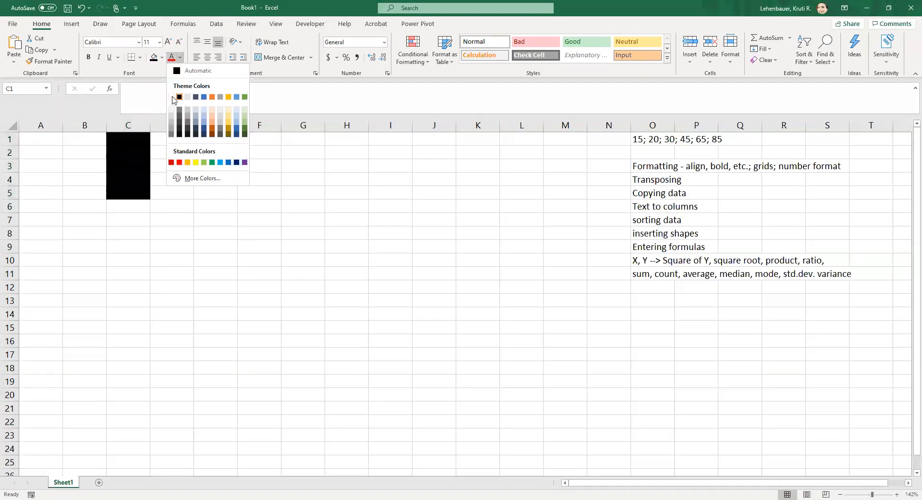
click(172, 98)
Enter the words "here", "is", "the" and "example" in cells C1 to C4, one word per cell
click(136, 137)
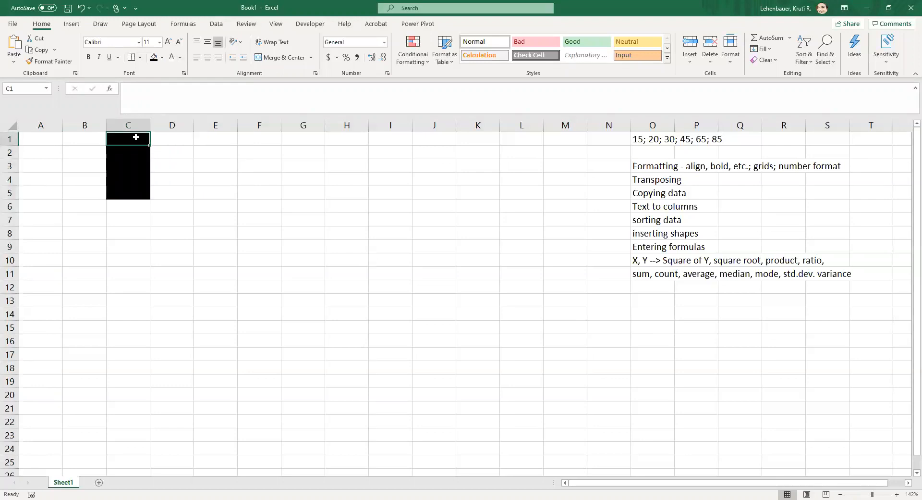
text(here)
key(Return)
text(is)
key(Return)
text(the e)
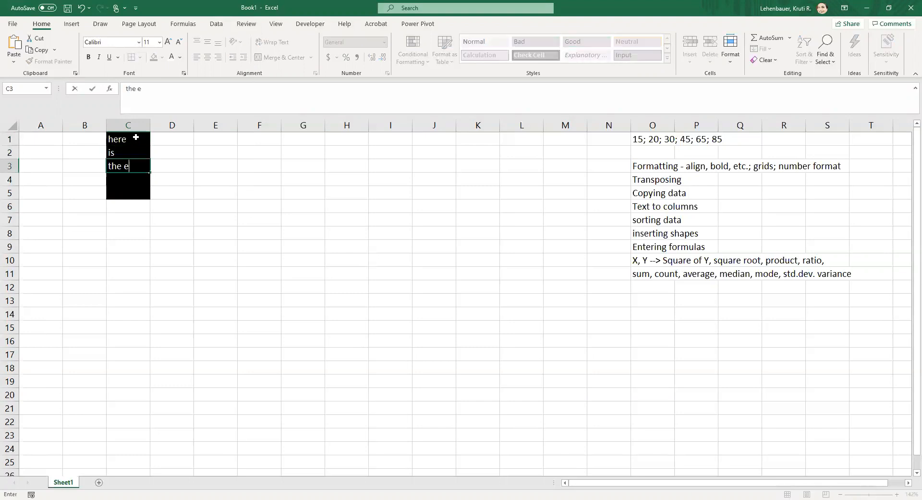
key(Return)
text(exa)
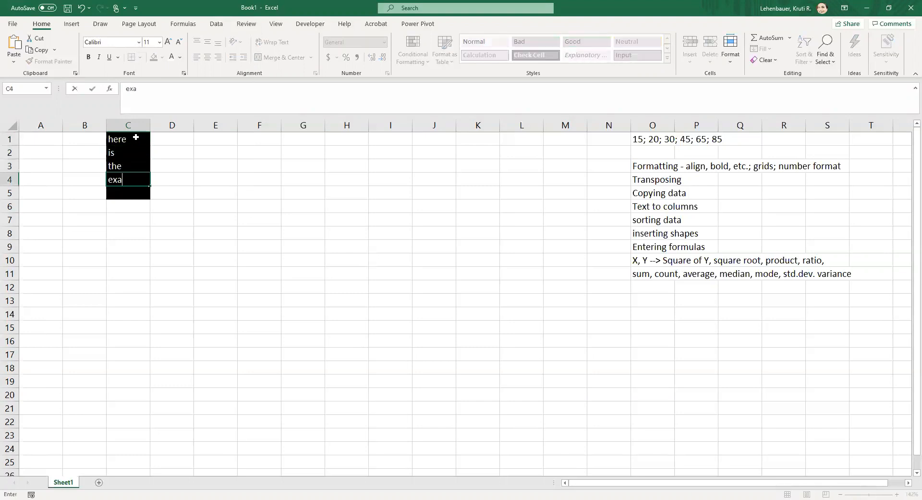
text(mple)
key(Return)
Check the contents of cells C1 through C4 one by one in the formula bar
click(135, 138)
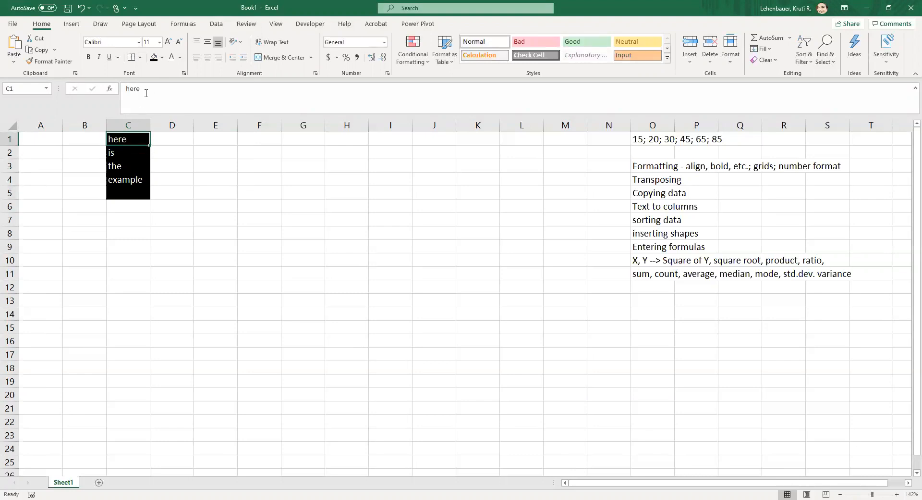
click(131, 153)
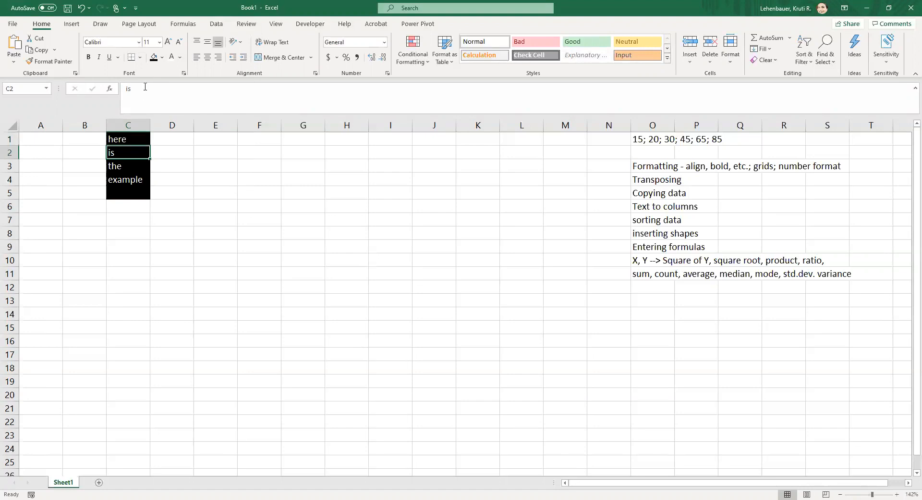
click(126, 165)
click(137, 184)
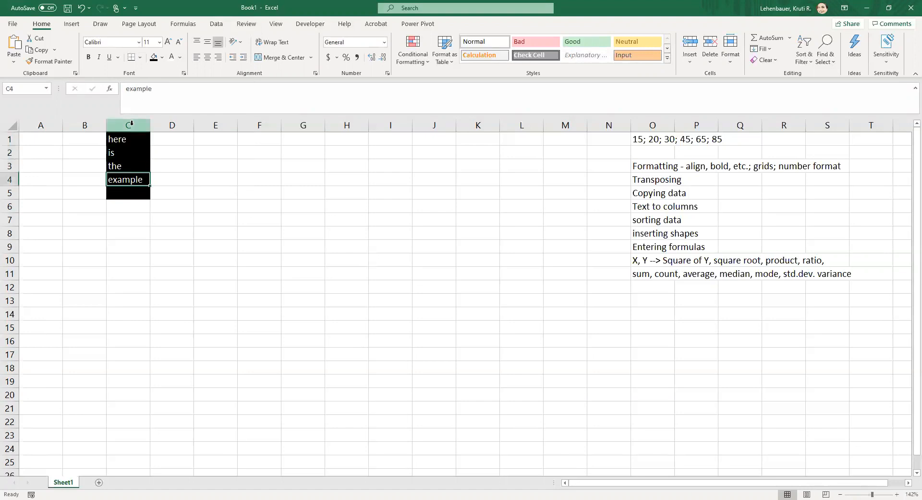
Delete the whole of column C, including its text and formatting
click(131, 124)
right_click(132, 125)
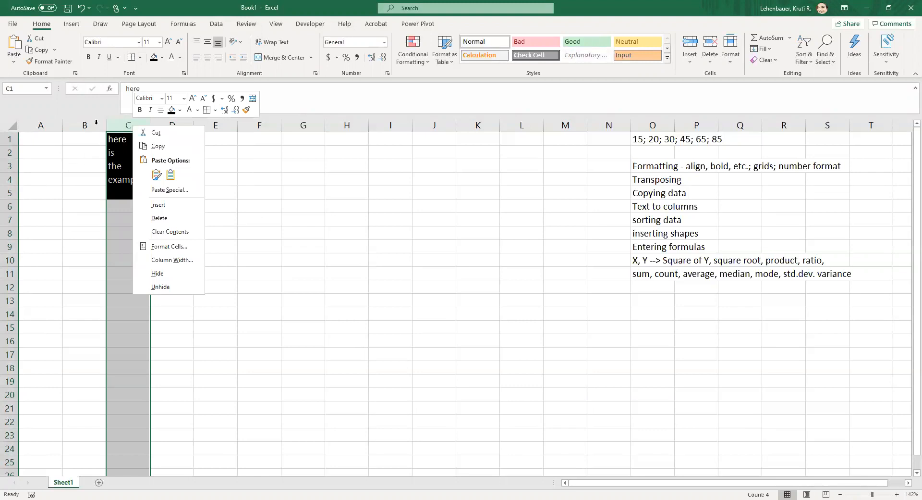
key(Escape)
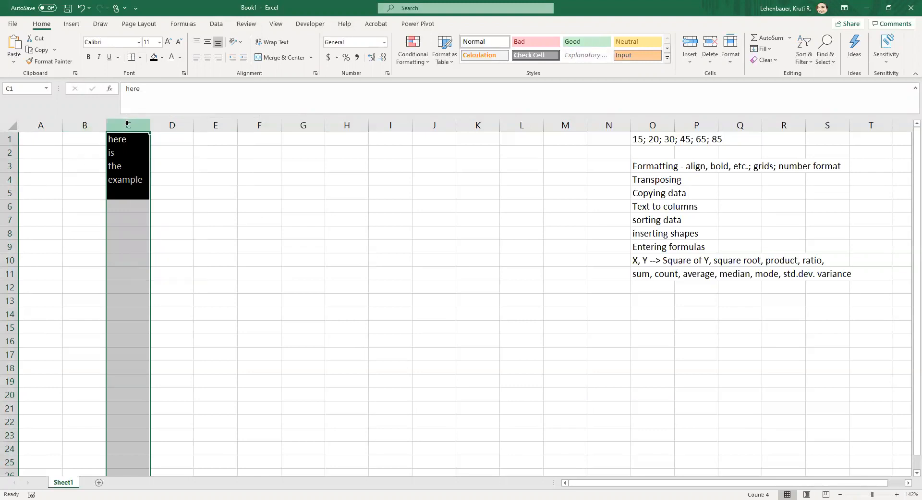
right_click(127, 124)
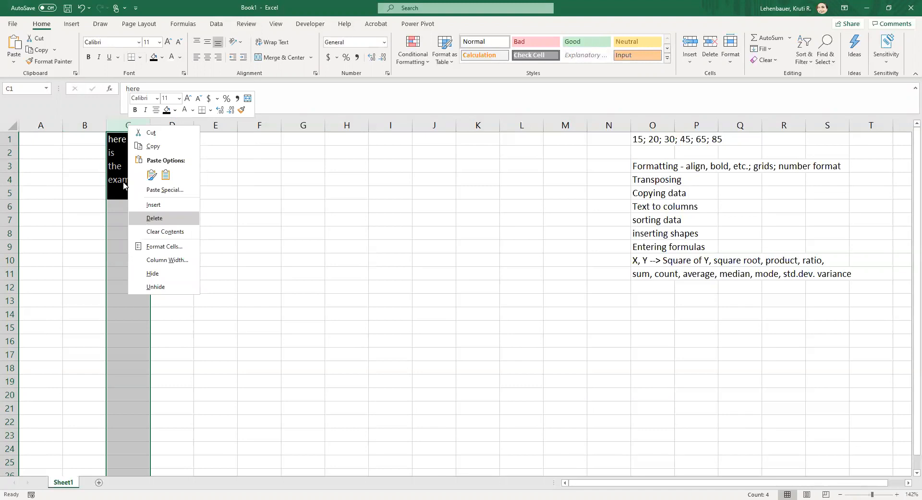
click(123, 125)
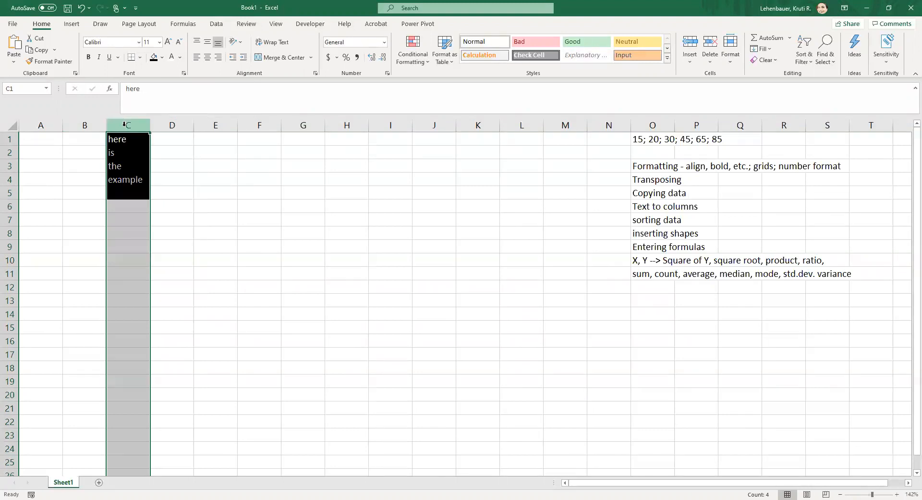
right_click(123, 124)
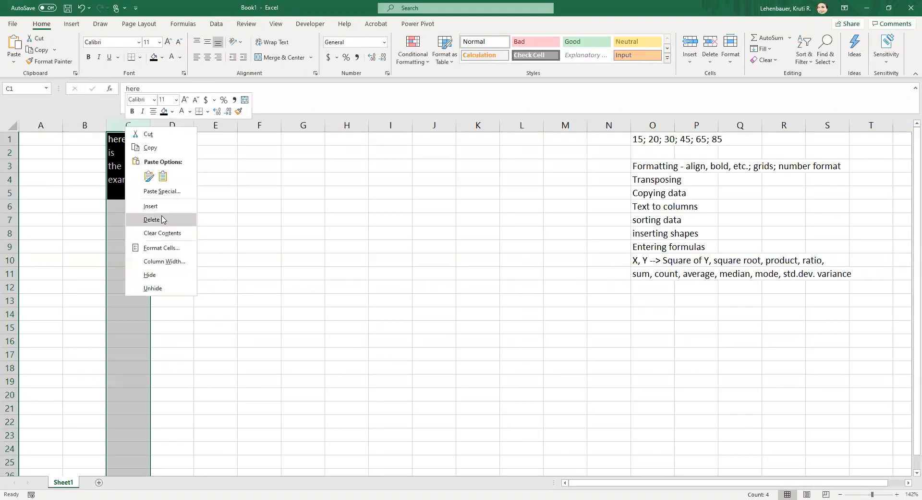
click(139, 163)
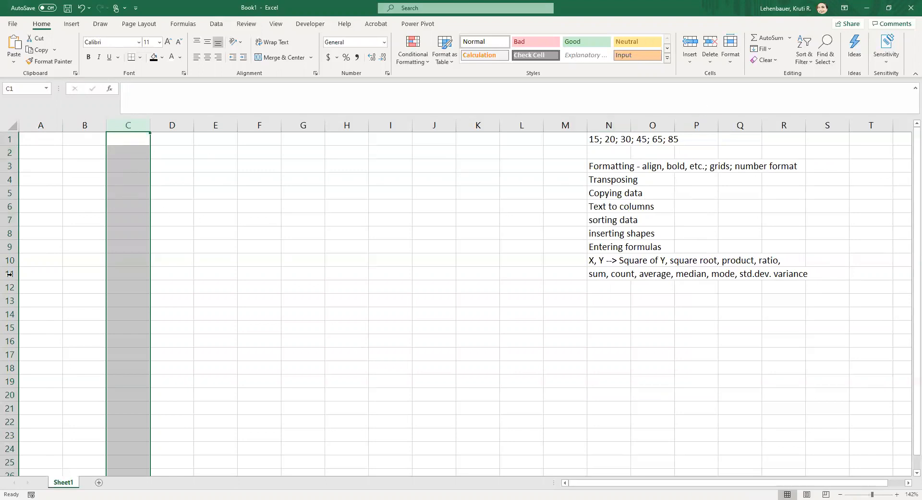
Enter the text "something written here" in cell A14
click(41, 317)
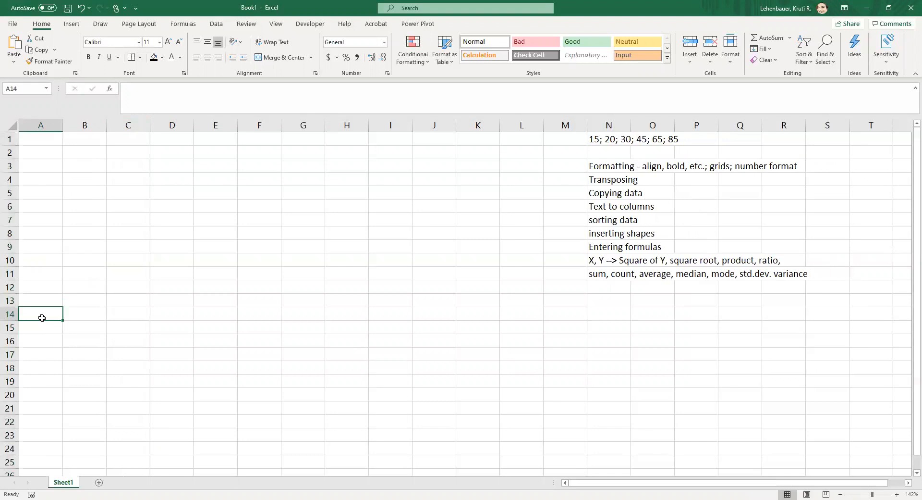
text(something )
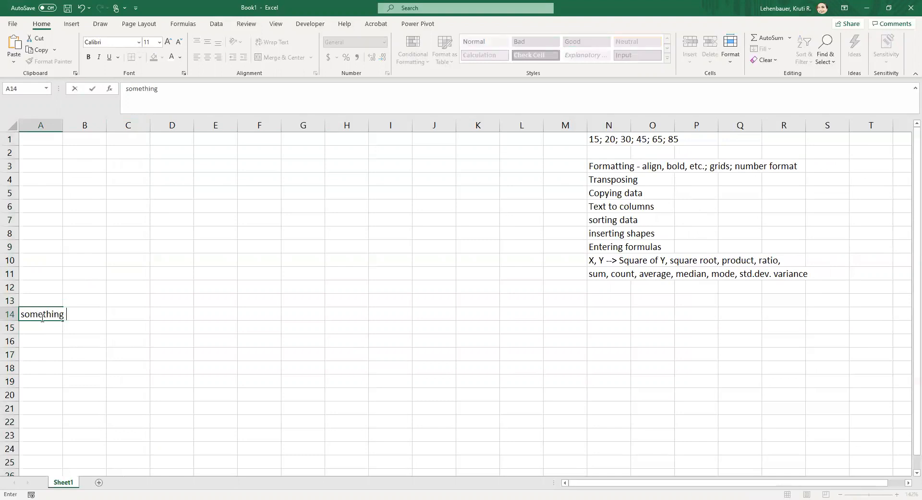
text(written here)
key(Return)
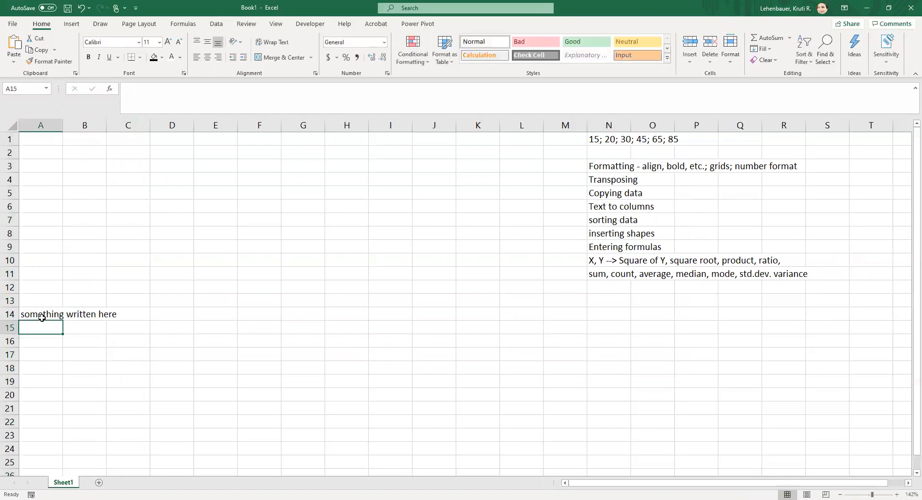
Delete the entire row 14 containing the sample text
click(9, 313)
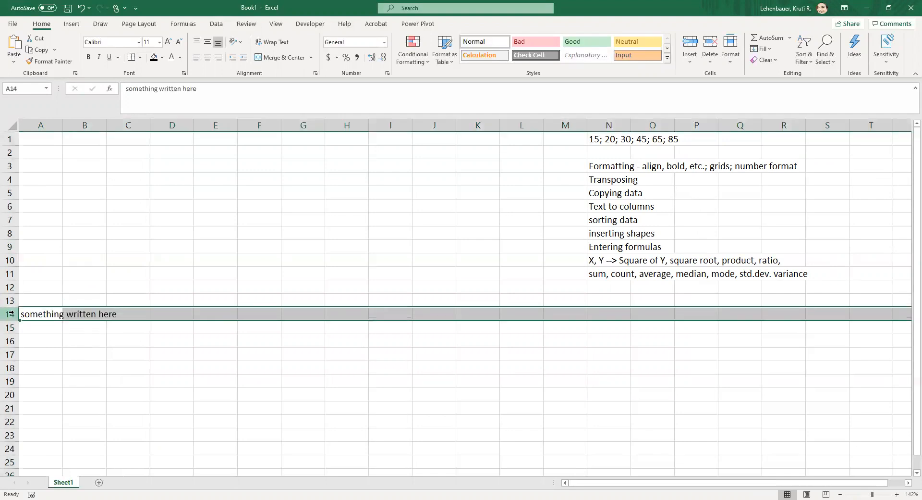
right_click(10, 314)
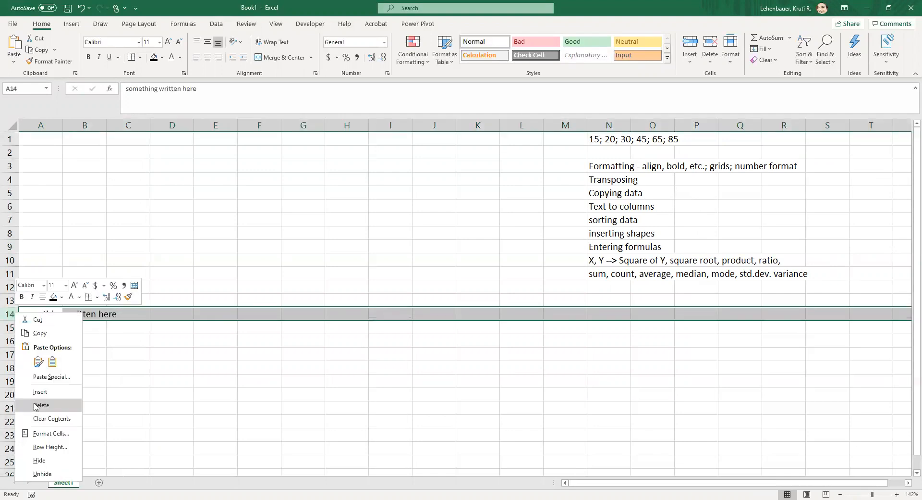
click(38, 405)
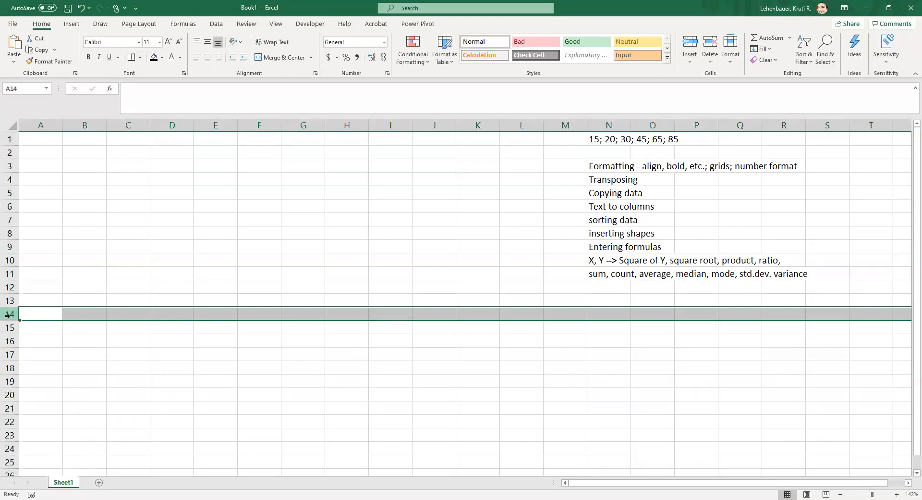
Enter "something written here" again in the emptied cell A14
click(48, 312)
text(something)
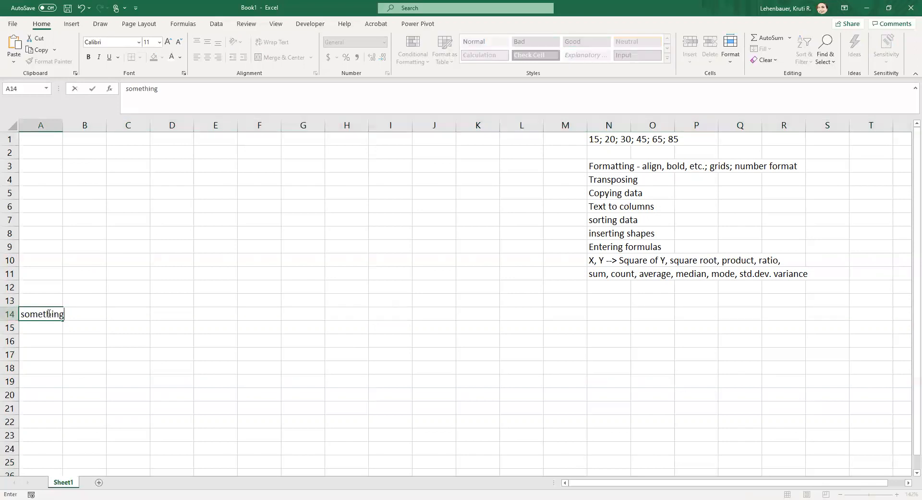
text( written here)
key(Return)
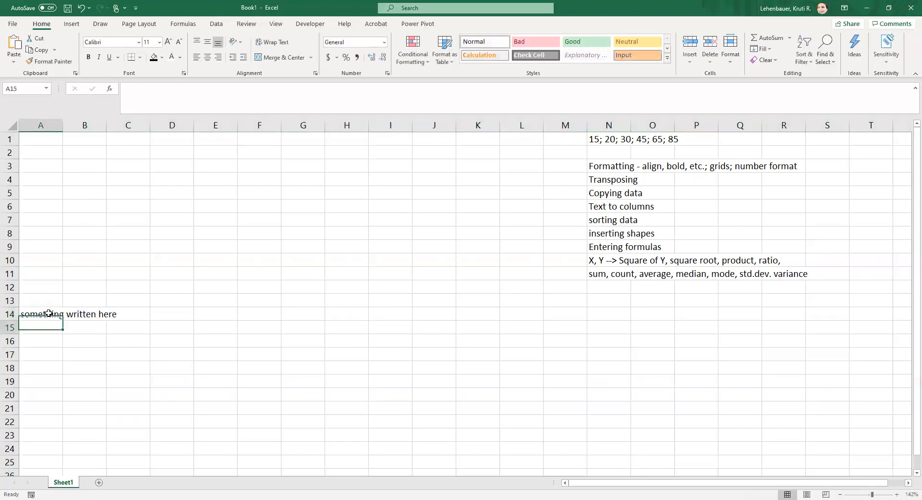
Clear the contents of cells A14:B14 without deleting the row, and make A14 the active cell
click(257, 152)
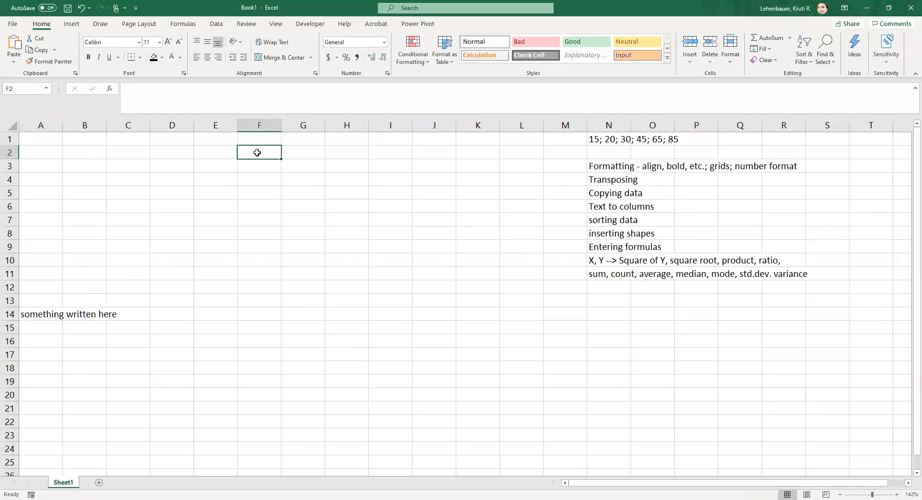
click(43, 316)
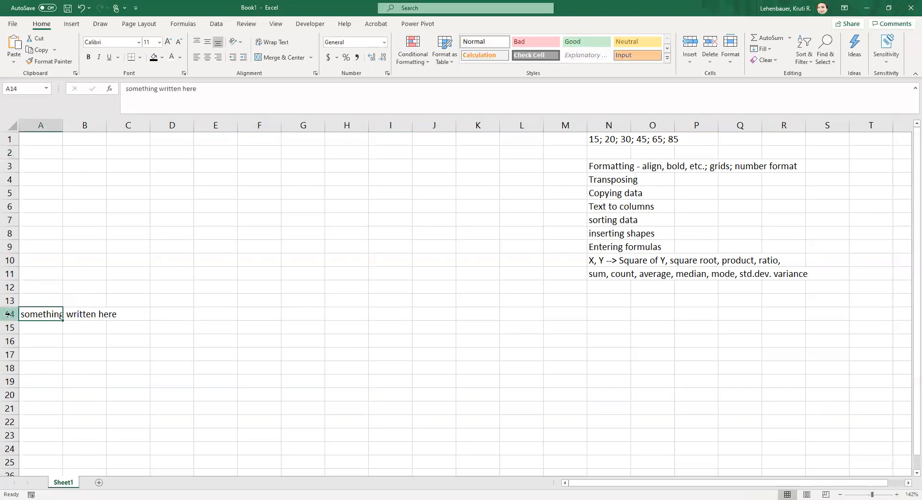
drag(48, 314, 97, 312)
key(Delete)
click(29, 312)
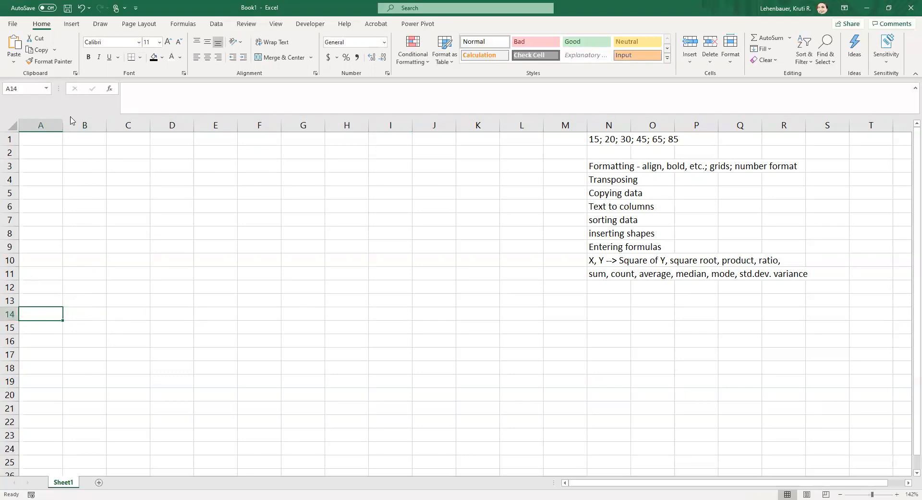
Undo the last clearing of A14:B14, and clear the contents of row 14 while keeping the row itself
click(80, 7)
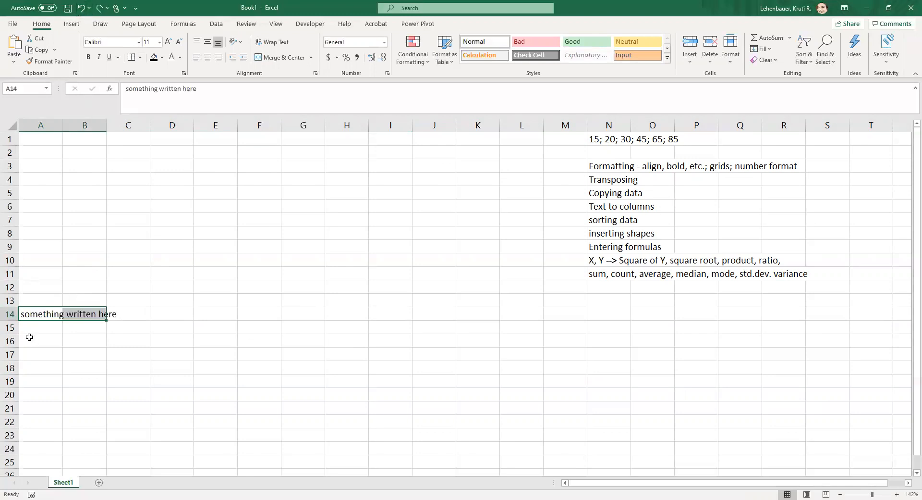
click(8, 313)
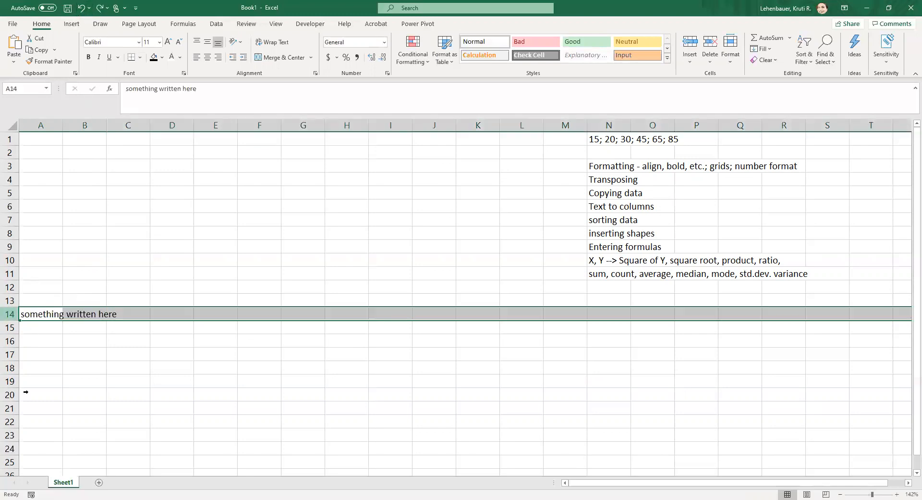
key(Delete)
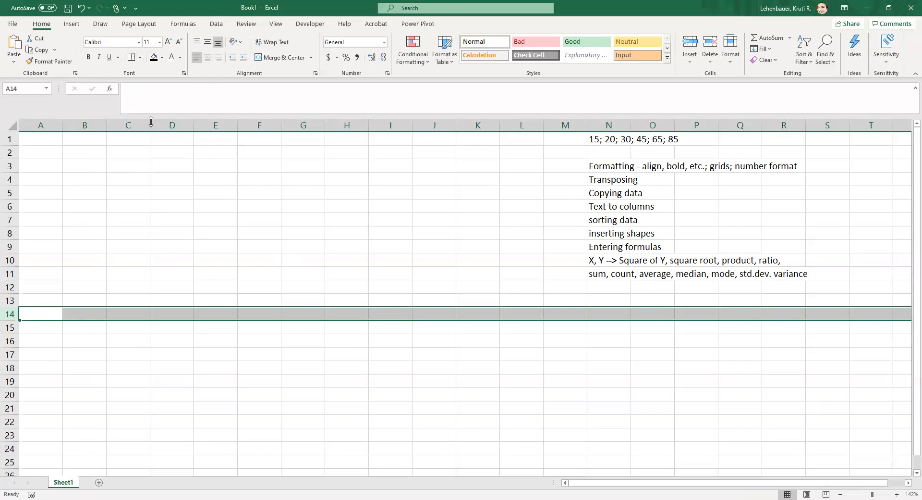
Enter the numbers 2, 4 and 6 down cells B1:B3
click(85, 143)
text(2)
key(Return)
text(4)
key(Return)
text(6)
key(Return)
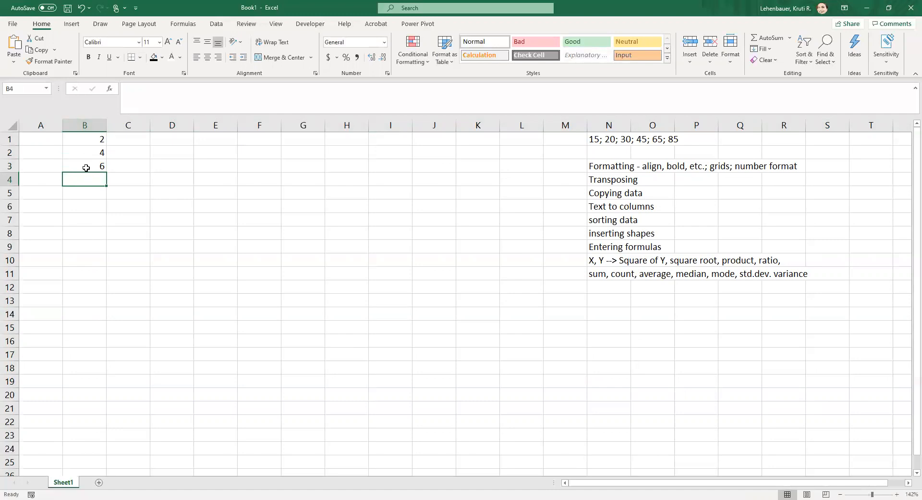
Center the numbers in B1:B3, and switch them to left alignment
drag(96, 139, 96, 165)
click(208, 59)
click(197, 60)
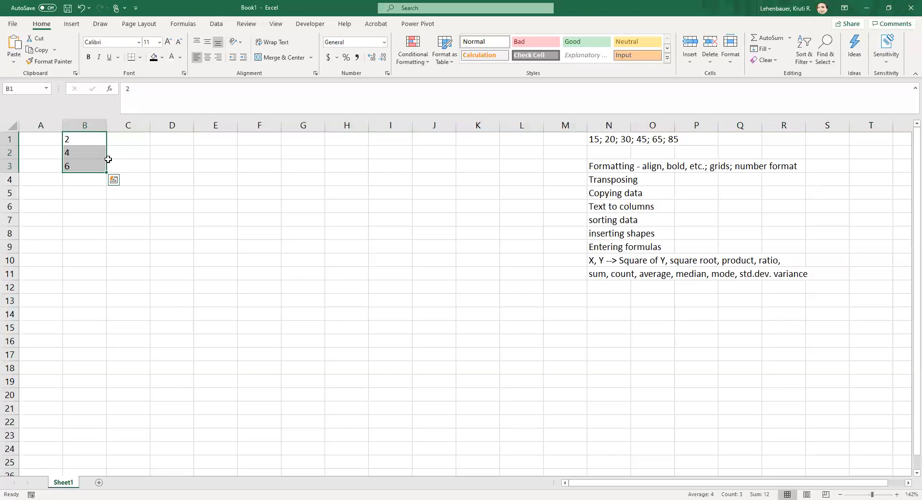
Clear the contents of B1:B3 and enter the text "heading" in cell B1
key(Delete)
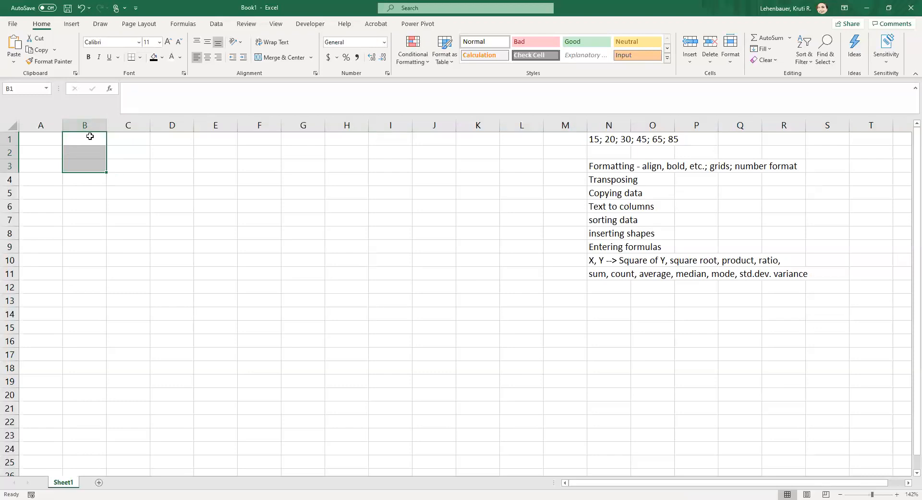
click(90, 137)
text(heading)
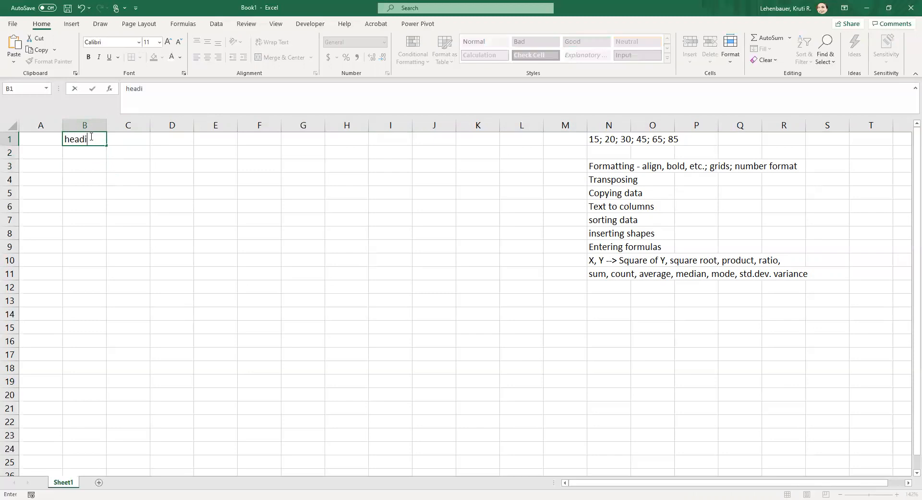
key(Return)
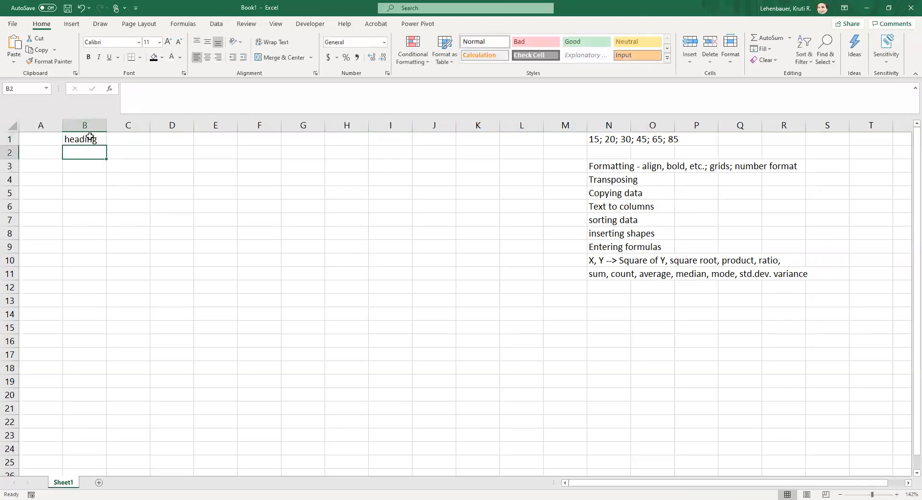
Enter the numbers 1, 2 and 3 below the heading in cells B2:B4
text(1)
key(Return)
text(2)
key(Return)
text(3)
key(Return)
Center the numbers in B2:B4 and make the heading in B1 bold
click(90, 137)
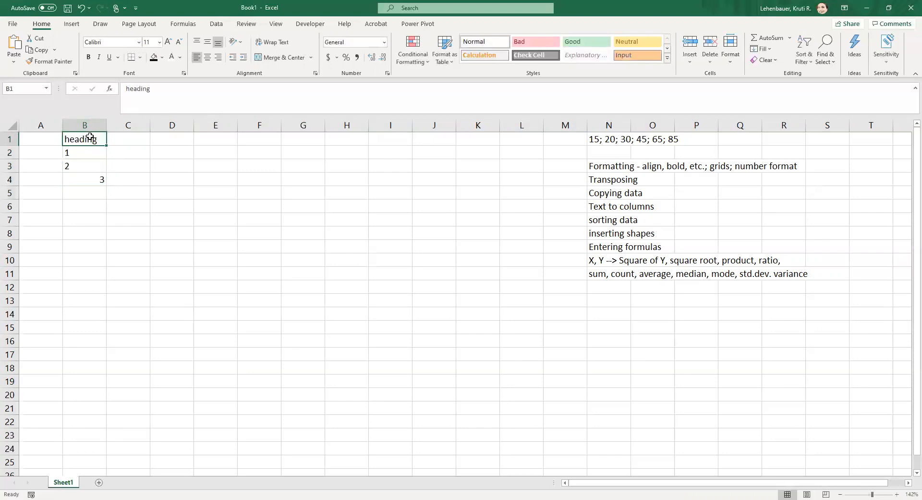
drag(85, 154, 89, 177)
click(208, 57)
click(90, 140)
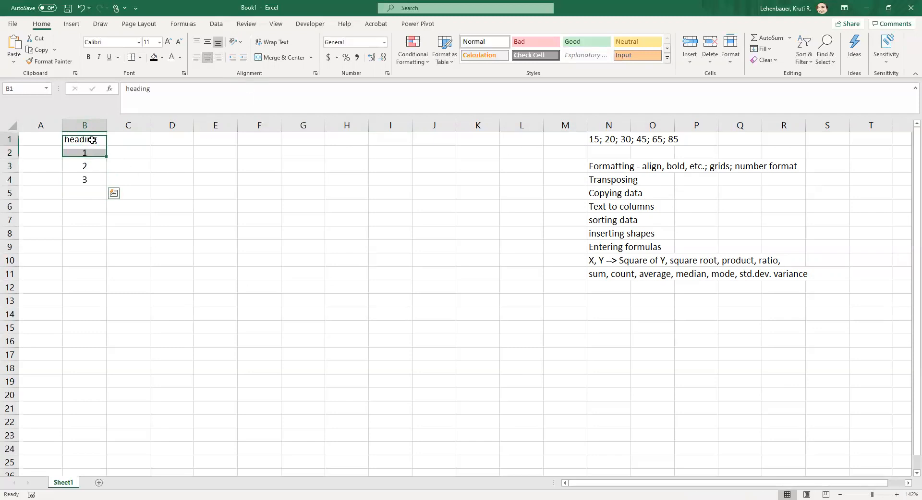
click(88, 57)
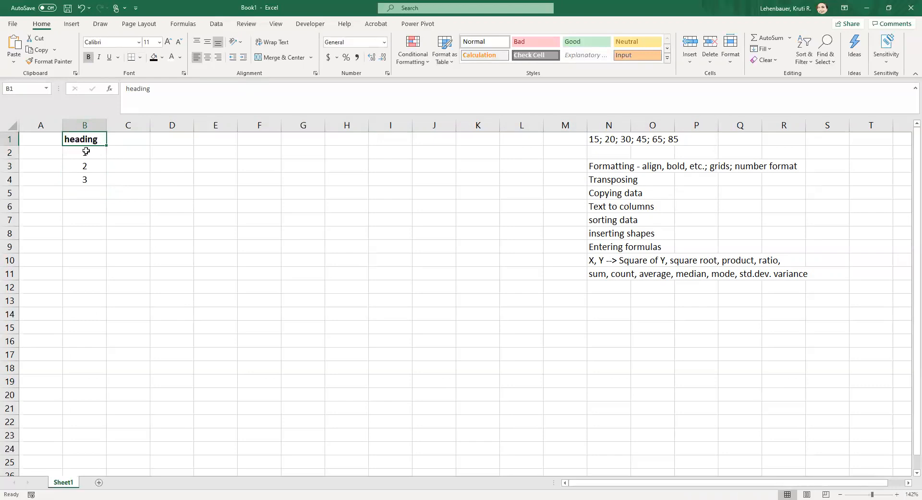
Apply all borders to B2:B4 and a thick outside border around B1:B4
drag(86, 152, 84, 179)
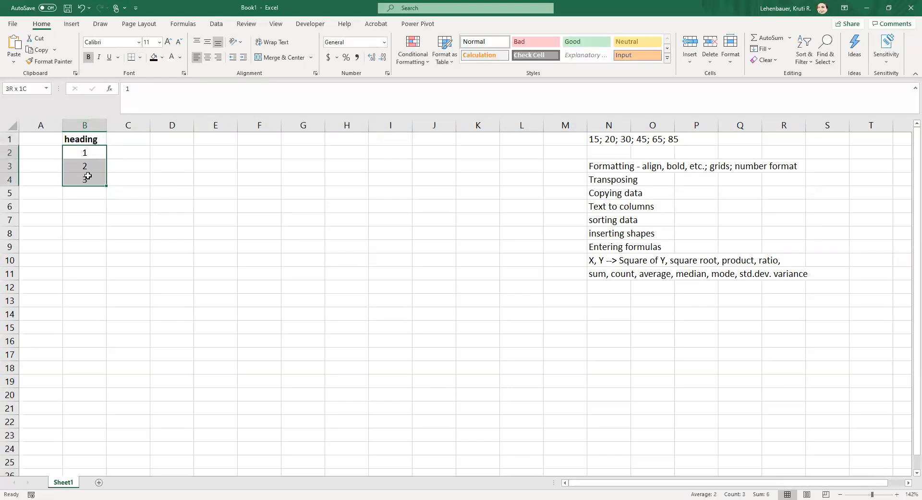
click(140, 58)
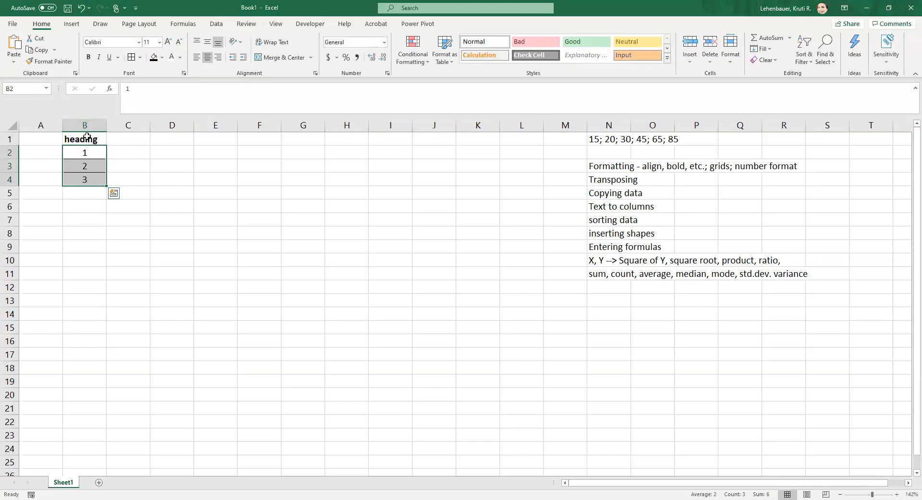
drag(87, 138, 90, 177)
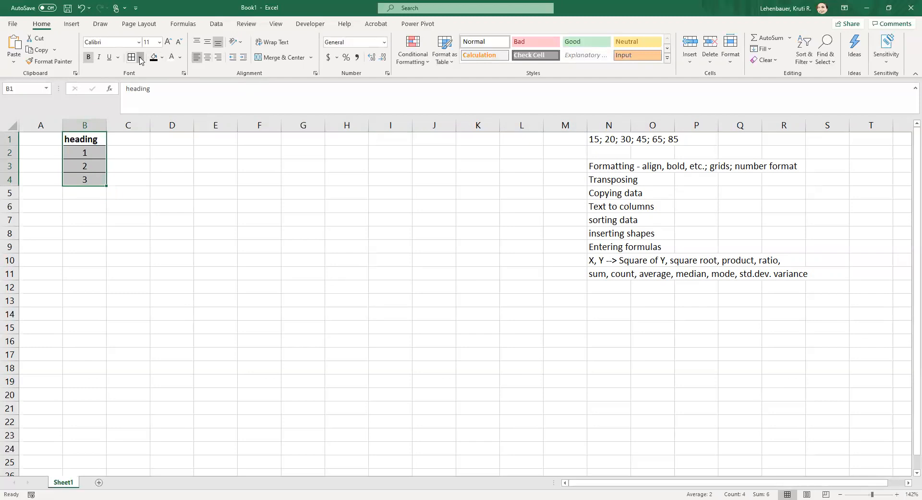
click(159, 184)
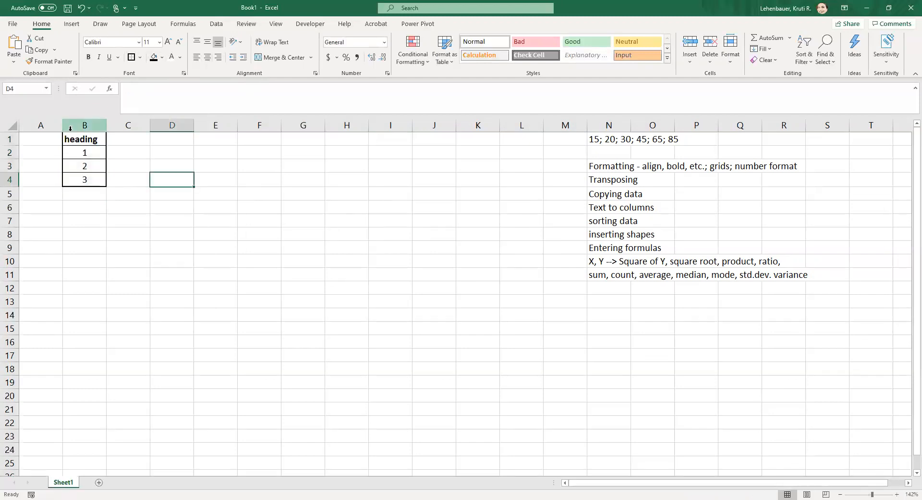
Fill cell B2 with yellow
click(90, 154)
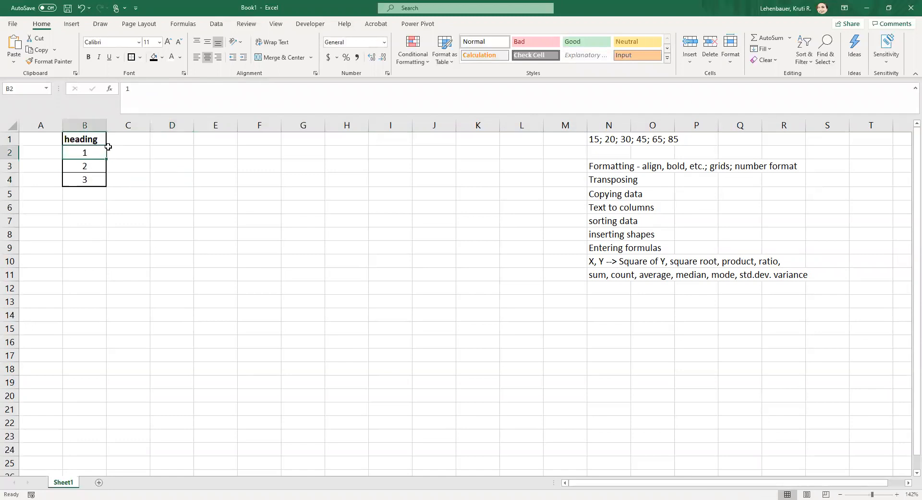
click(163, 59)
click(181, 148)
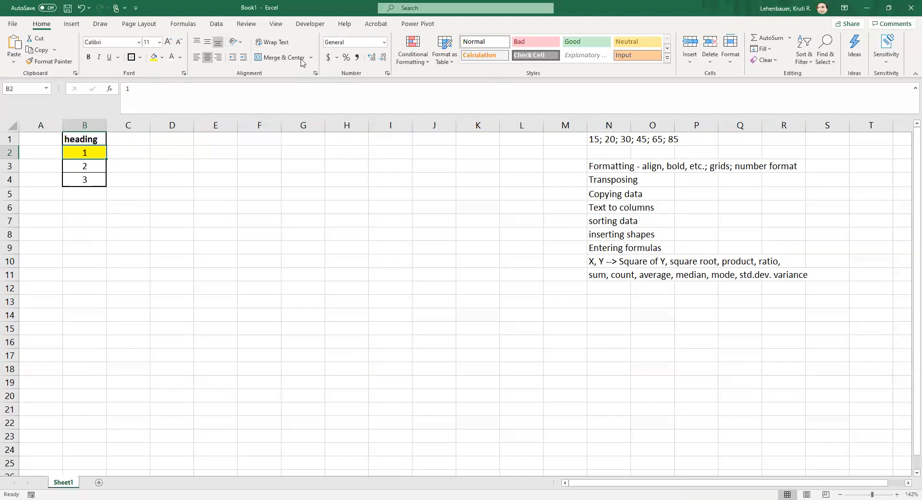
Apply the General number format to the heading cell B1
click(86, 139)
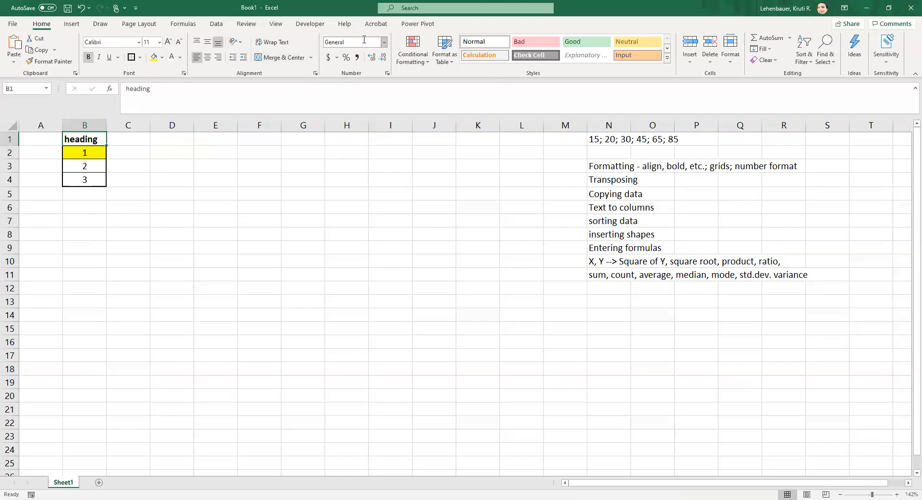
click(385, 42)
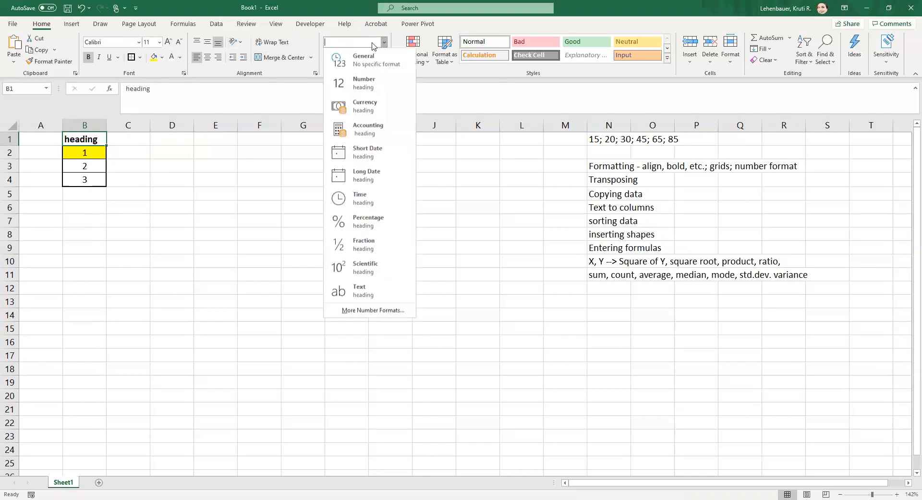
click(367, 66)
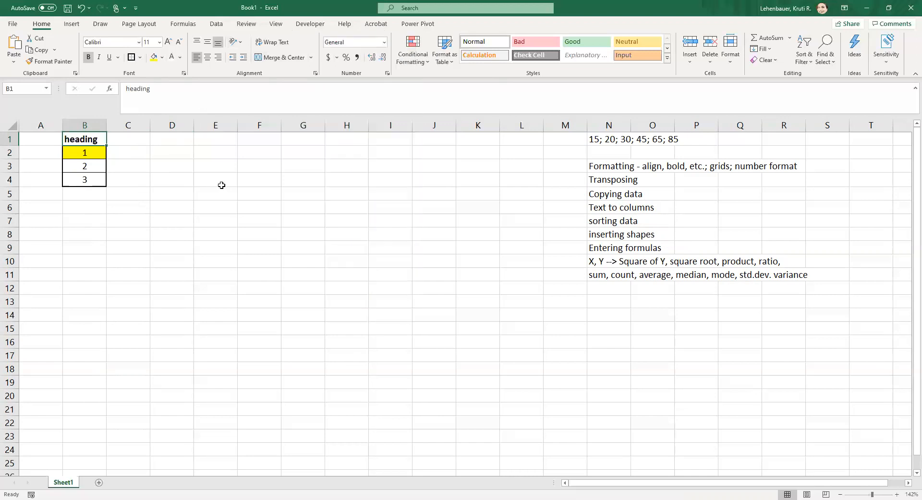
Apply the Number format to cell B2
click(89, 153)
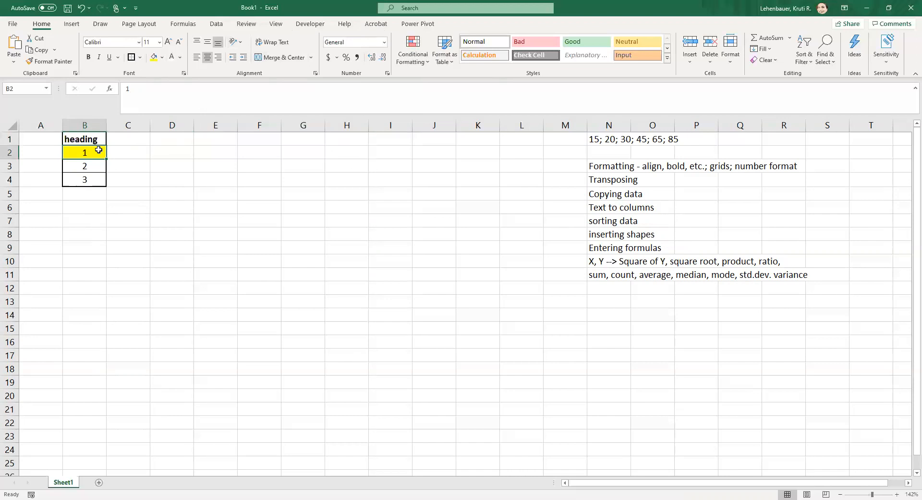
click(385, 43)
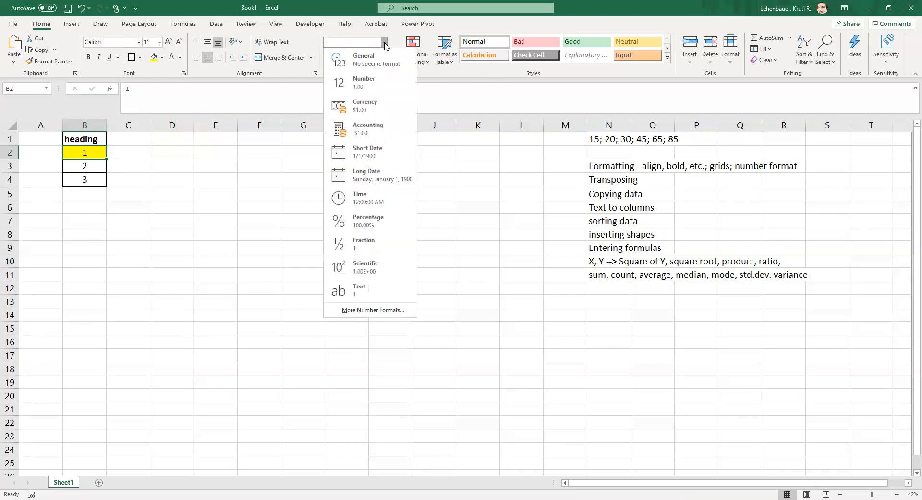
click(373, 87)
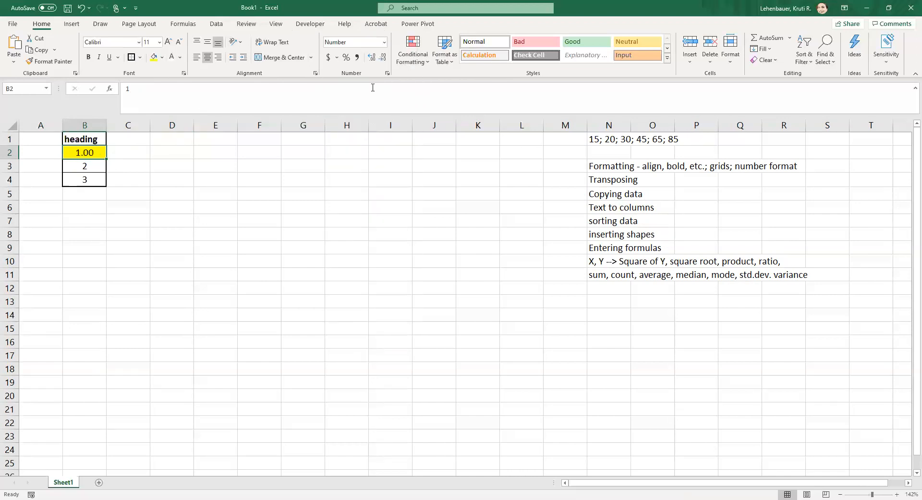
Change the number format of cell B2 to Currency, followed by Percentage
click(385, 43)
click(376, 106)
click(384, 43)
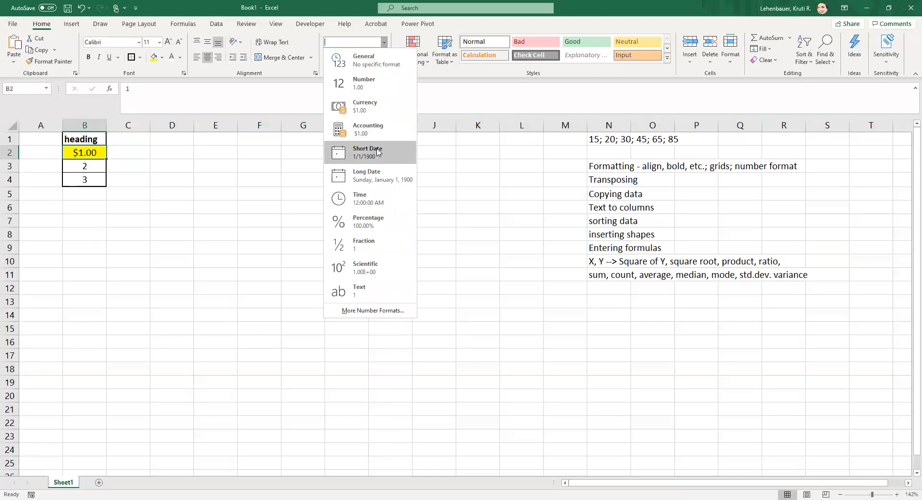
click(372, 220)
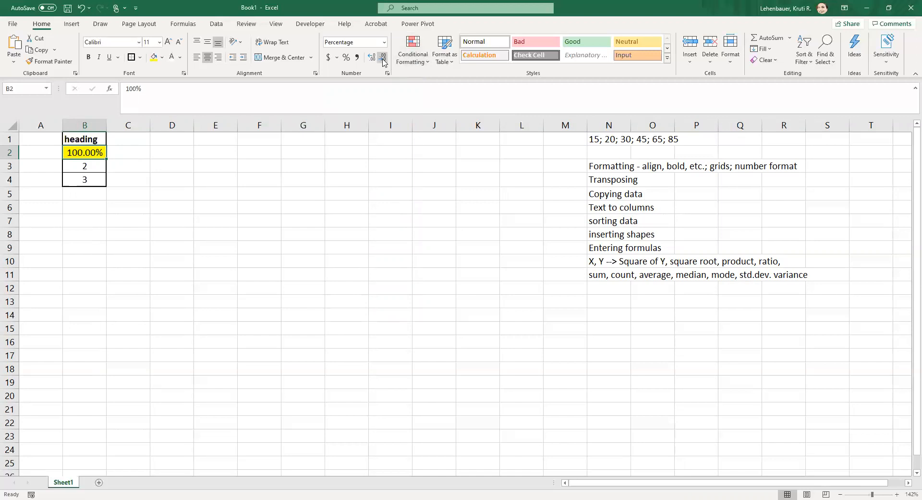
Return cell B2 to the Number format and increase and decrease its decimal places, ending at one decimal
click(385, 43)
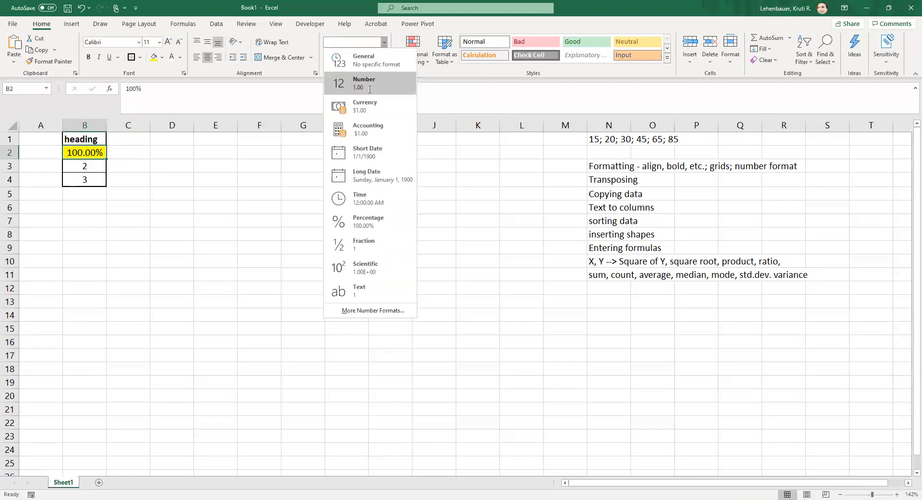
click(355, 81)
click(385, 58)
click(372, 58)
click(373, 59)
click(373, 59)
click(385, 59)
click(385, 60)
click(385, 60)
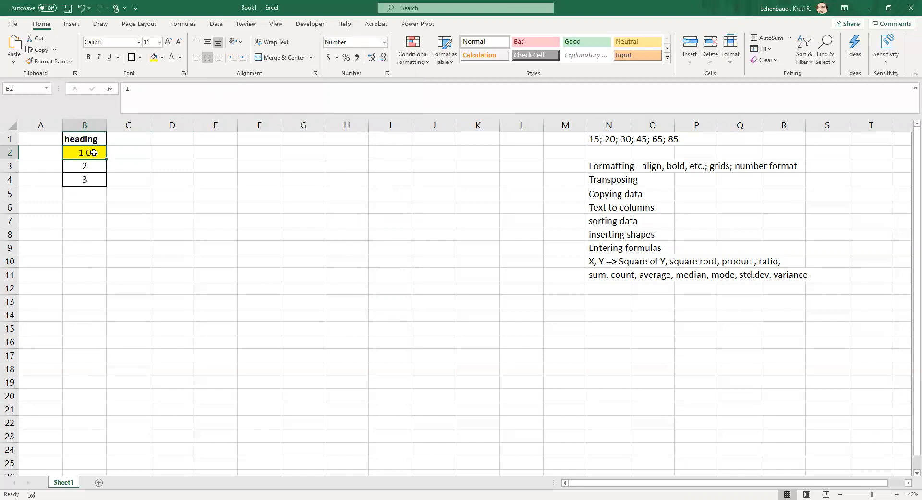
Enter 10000 in cell B2 and apply the comma style with a thousands separator
text(10000)
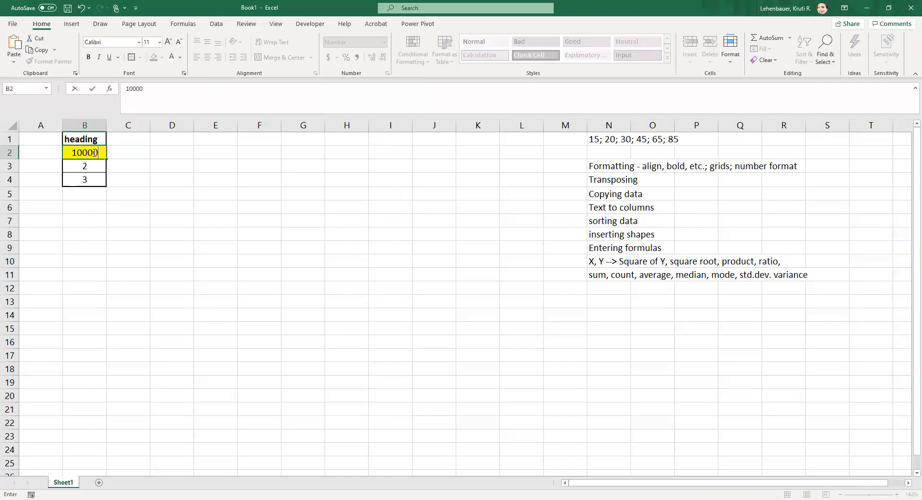
key(Return)
click(94, 153)
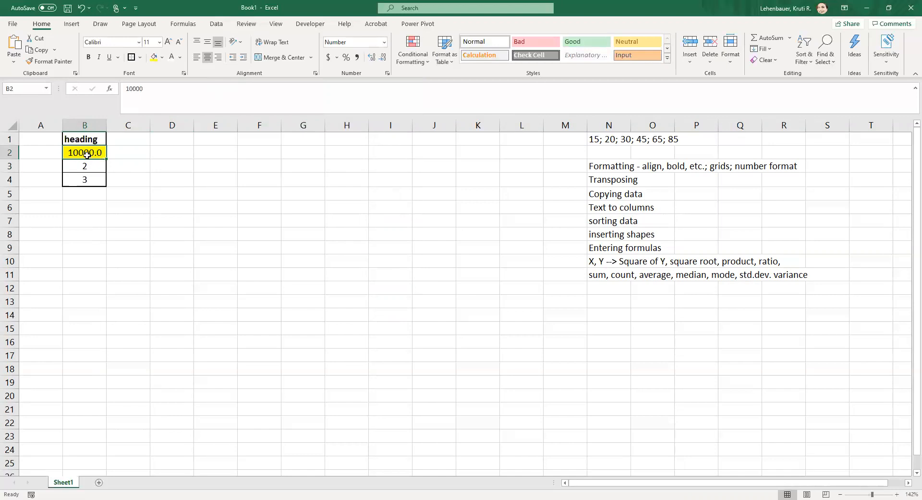
click(357, 61)
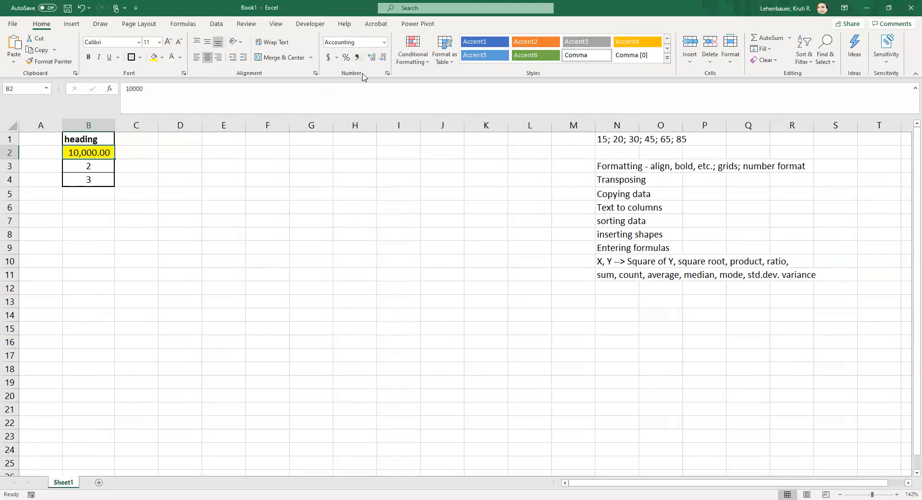
View the available accounting currencies and apply the dollar accounting format to cell B2
click(338, 58)
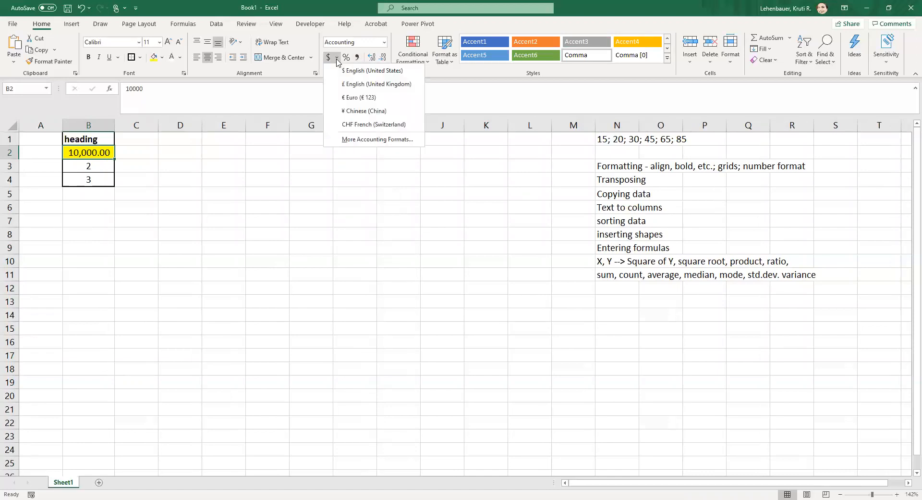
click(337, 58)
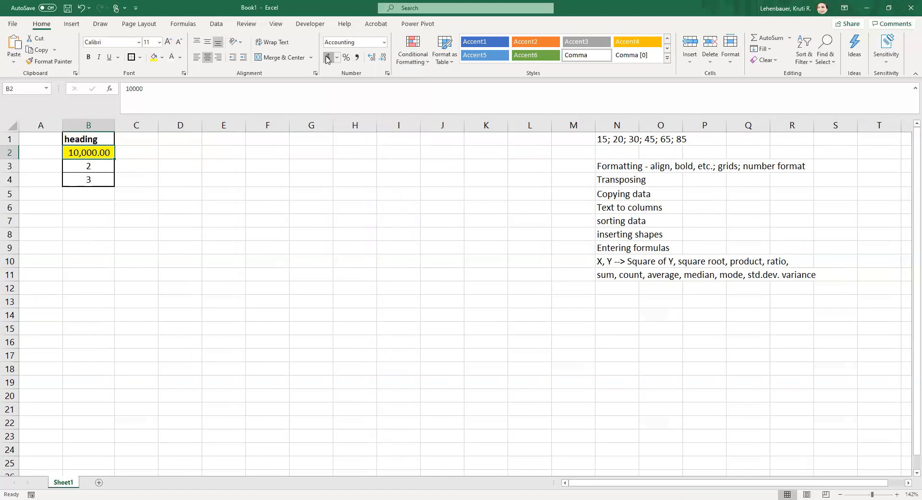
click(327, 57)
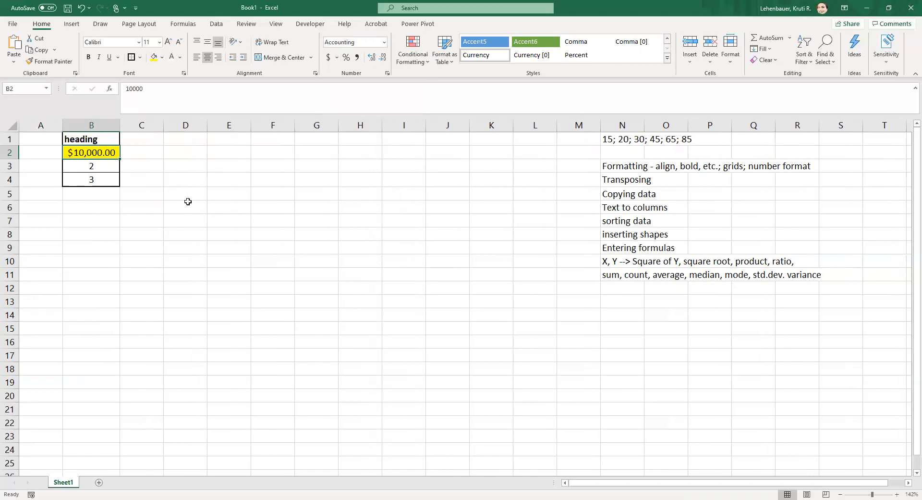
Examine the Scientific, Fraction, Percentage, Text, Special and Custom number format categories for cell B2 without applying any
right_click(110, 152)
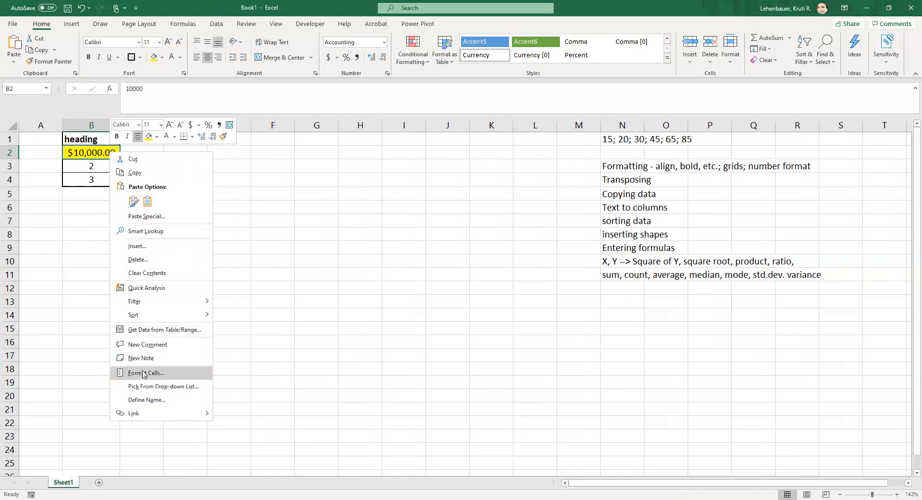
click(143, 373)
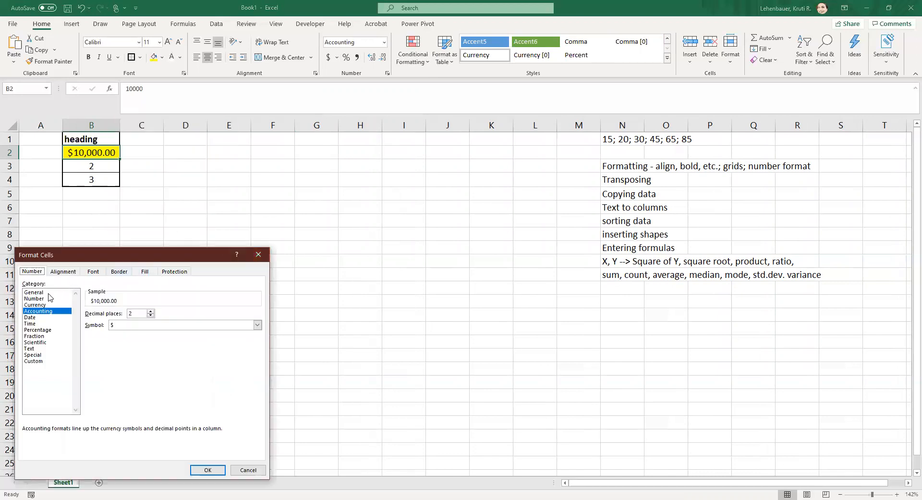
click(35, 342)
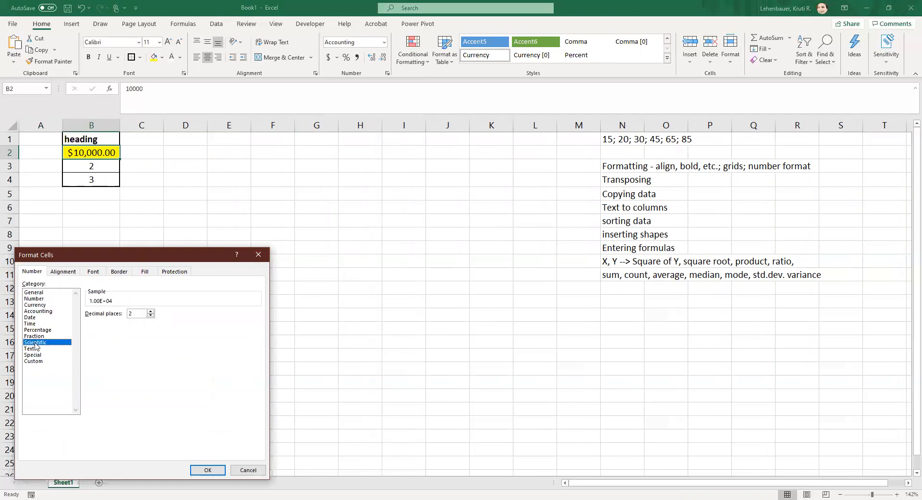
click(37, 336)
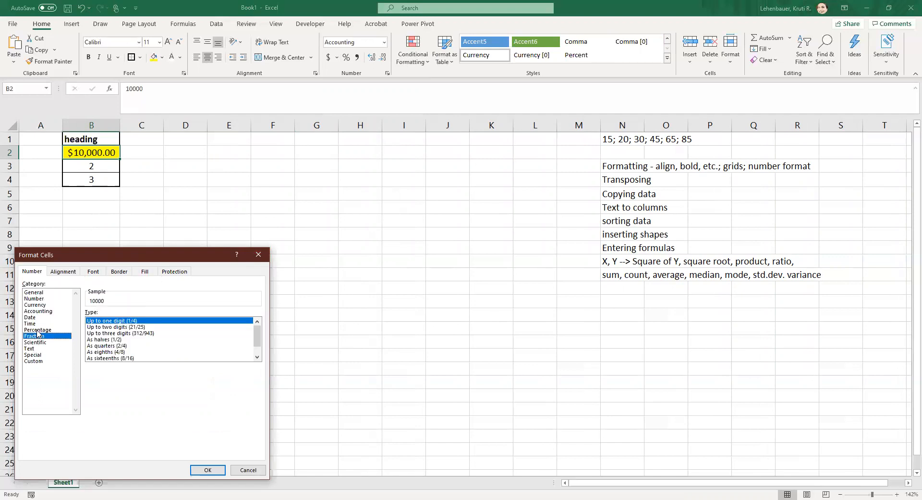
click(37, 329)
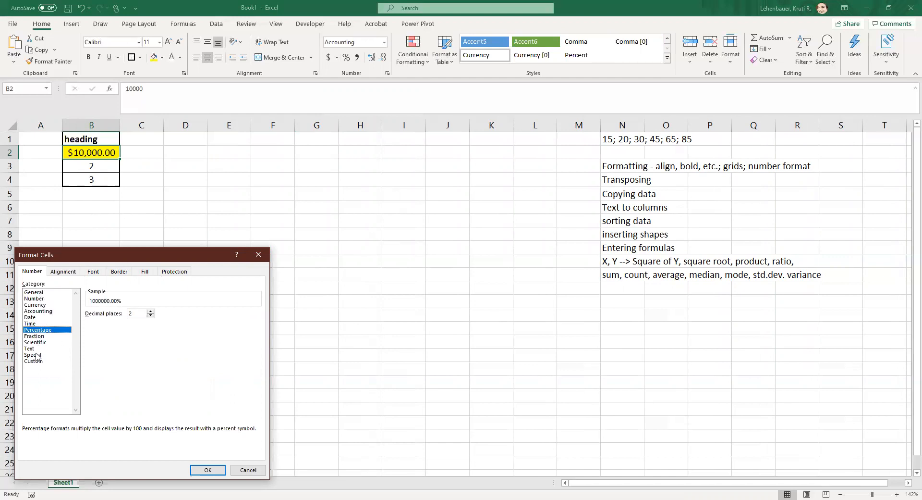
click(35, 348)
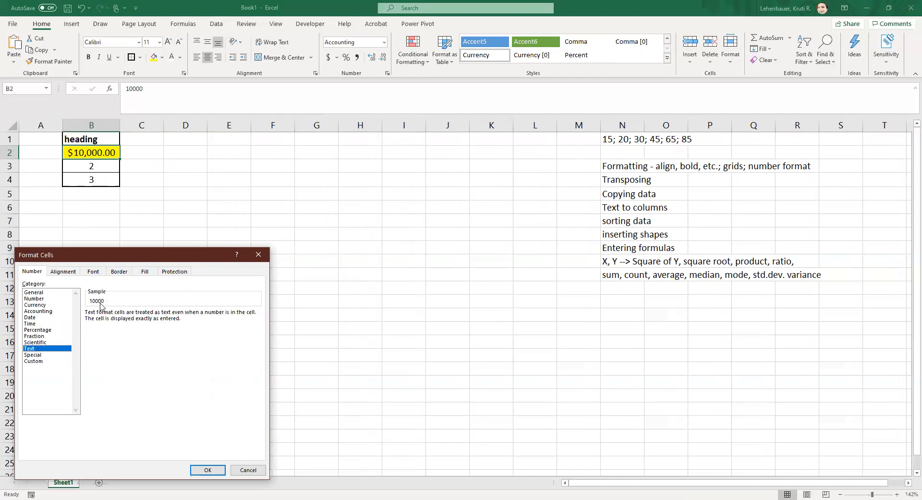
click(34, 355)
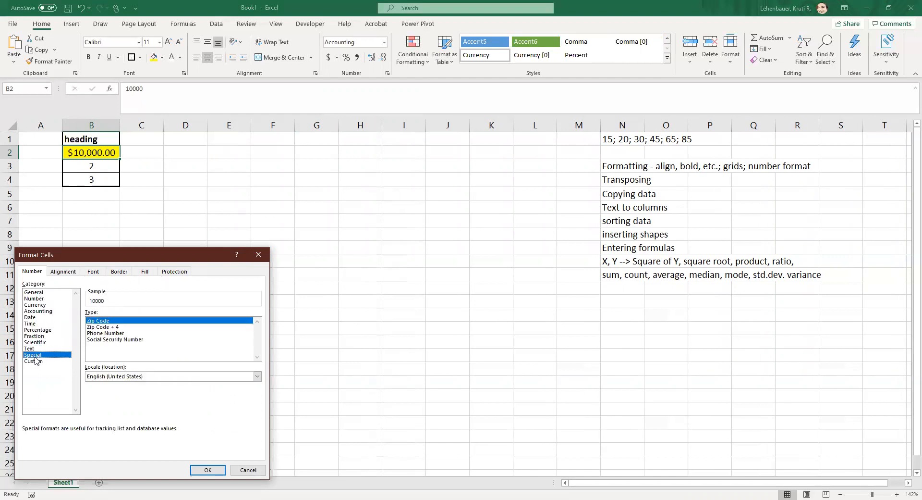
click(35, 361)
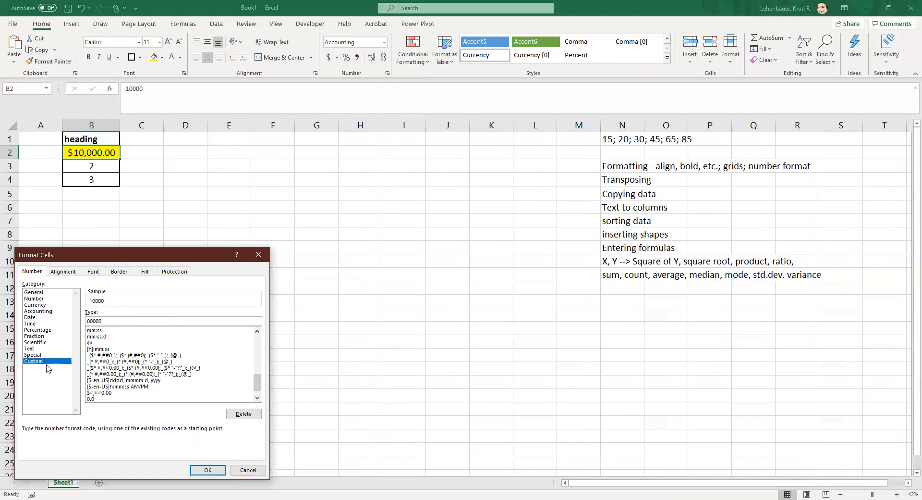
click(256, 472)
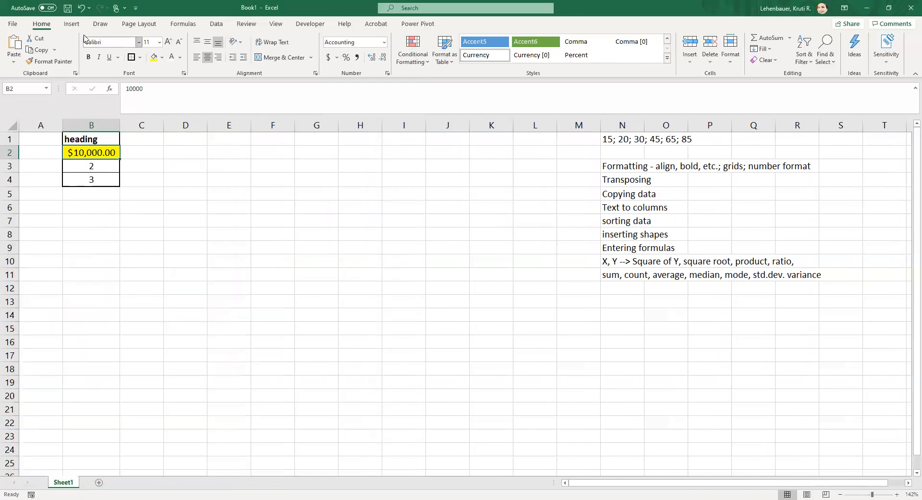
Italicize the amount in cell B2, and resize column B, ending with its width fitted to the contents
click(100, 59)
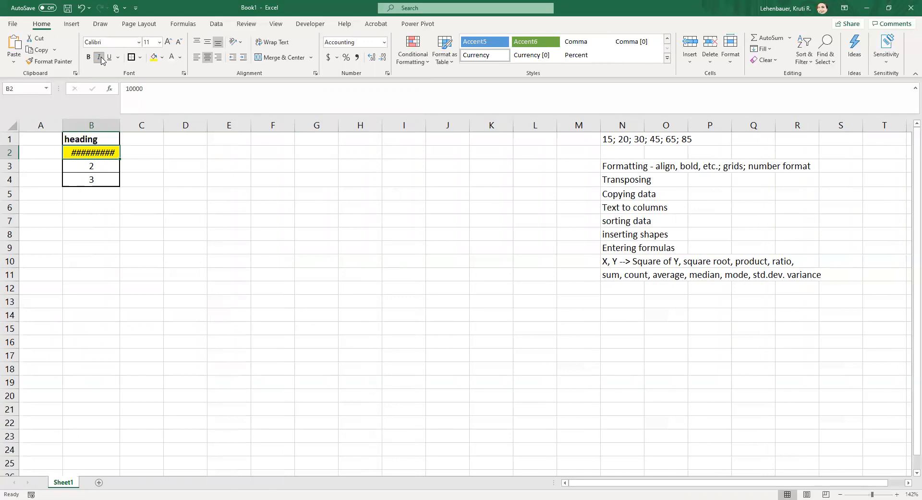
click(101, 125)
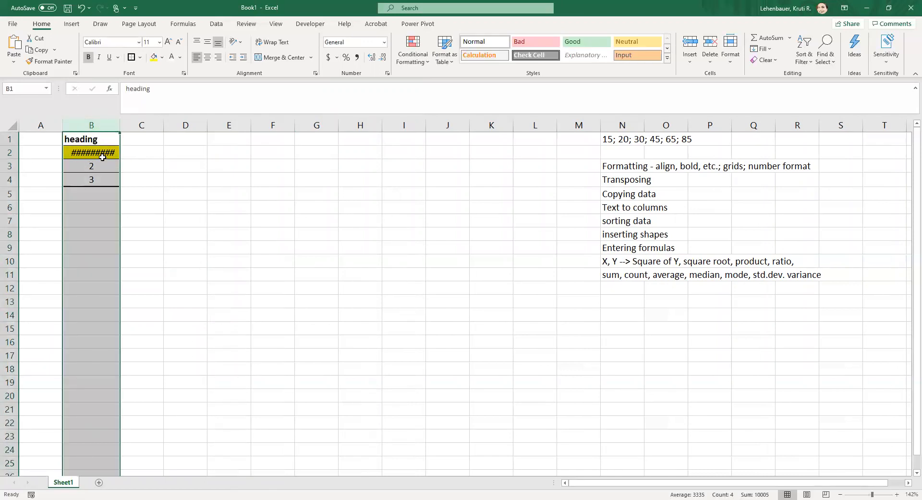
double_click(120, 125)
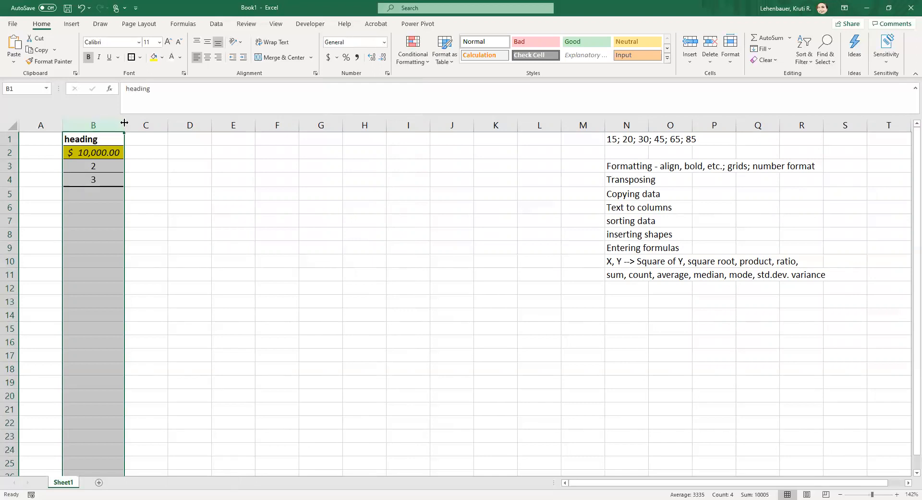
drag(124, 123, 89, 124)
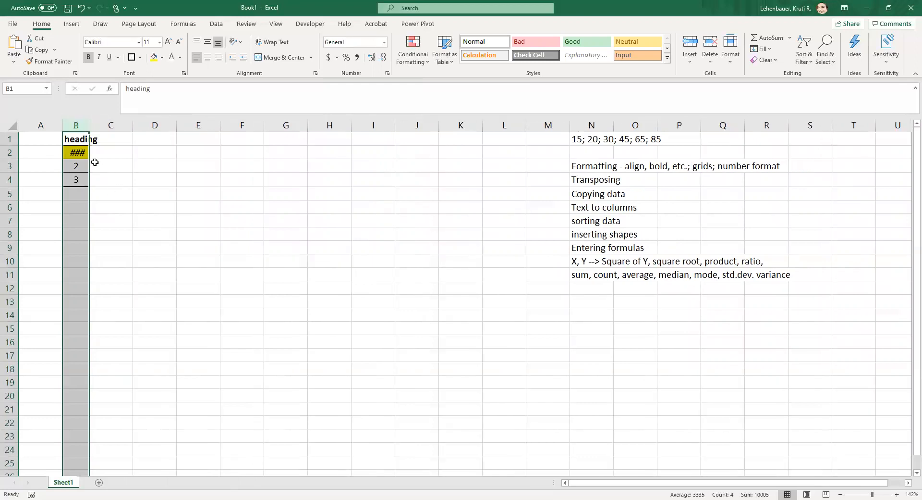
double_click(89, 125)
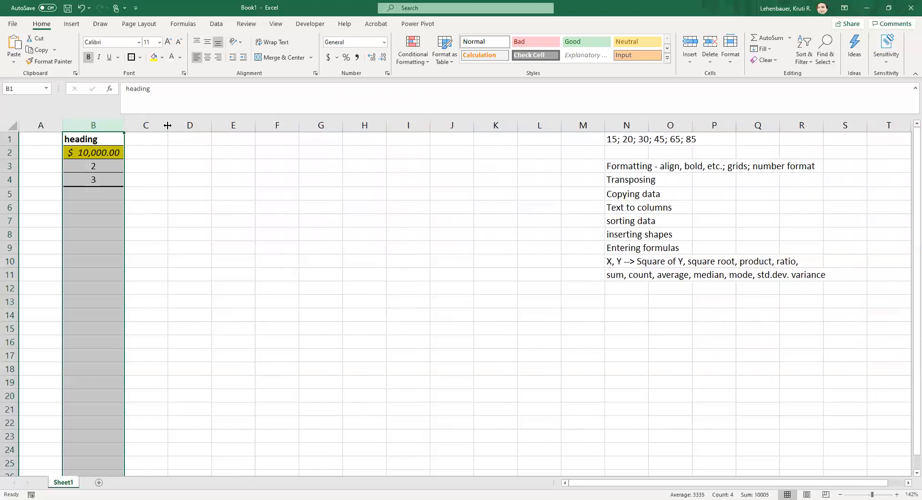
Narrow columns C and D to about half their width
mouse_move(167, 125)
mouse_down()
mouse_move(145, 125)
mouse_move(167, 125)
mouse_up()
click(166, 125)
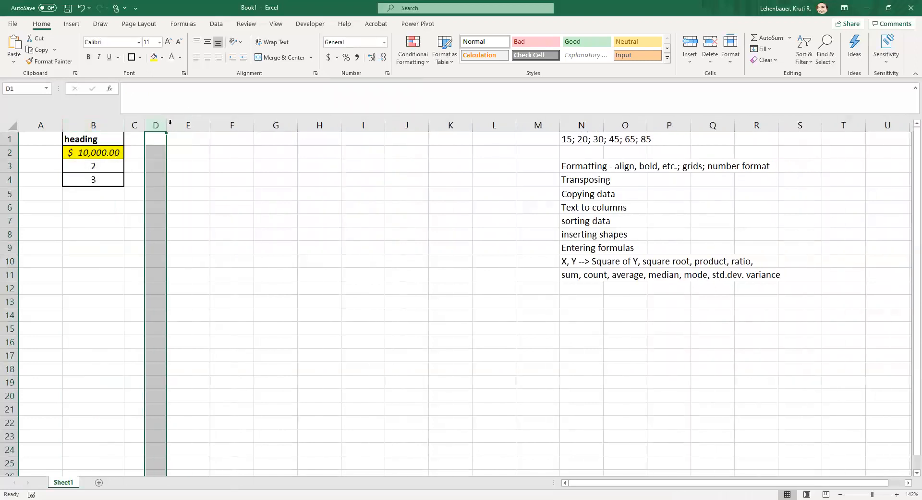
Reduce the height of row 1 in stages and restore it to fit its text
click(7, 138)
drag(6, 144, 7, 140)
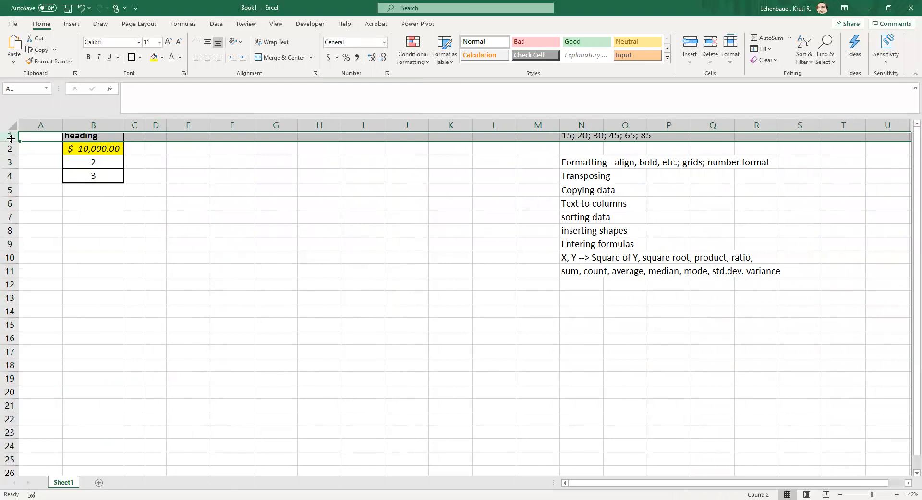
drag(11, 139, 10, 139)
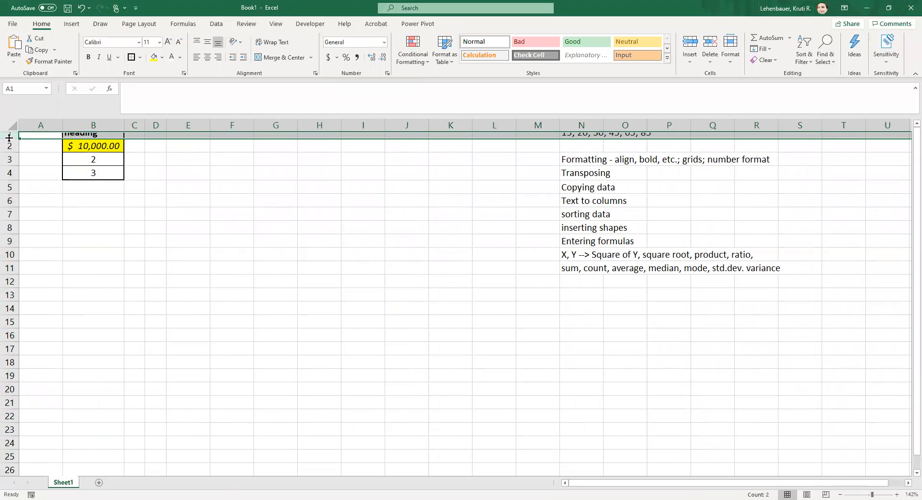
drag(9, 138, 10, 145)
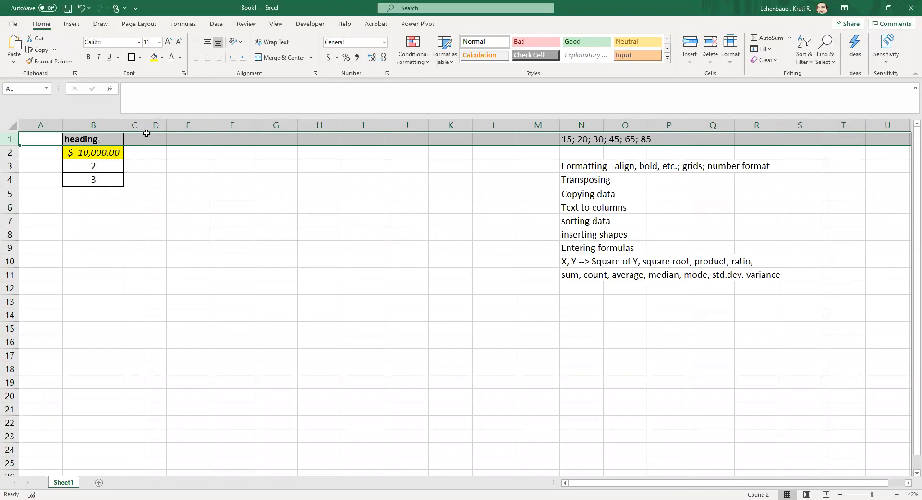
Narrow columns E through I together in stages until each is only about one letter wide
click(188, 125)
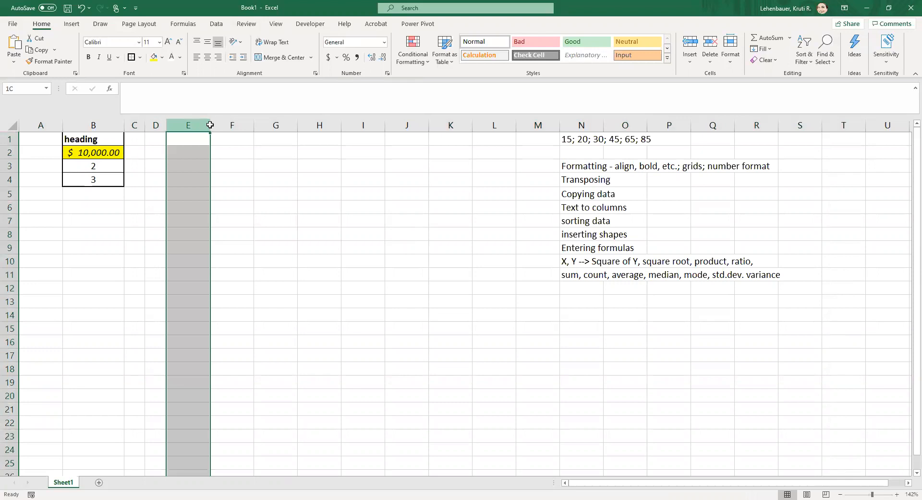
shift+click(352, 124)
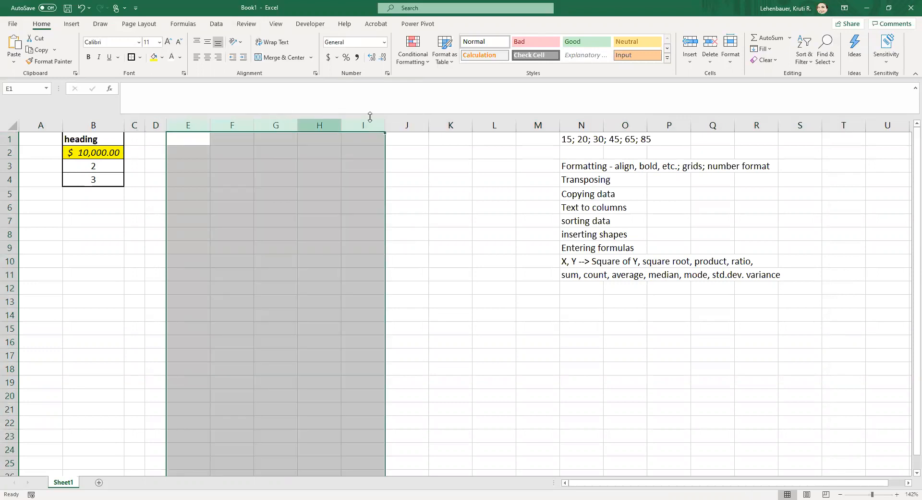
drag(384, 123, 360, 123)
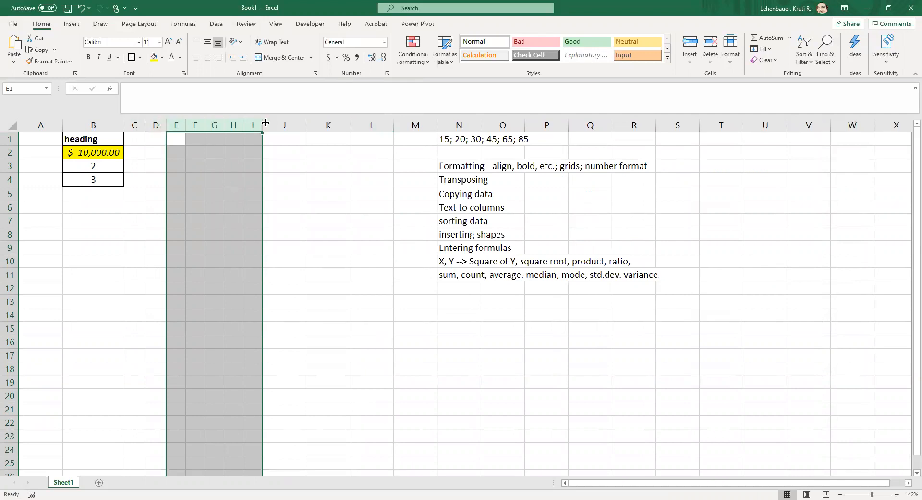
drag(263, 124, 257, 124)
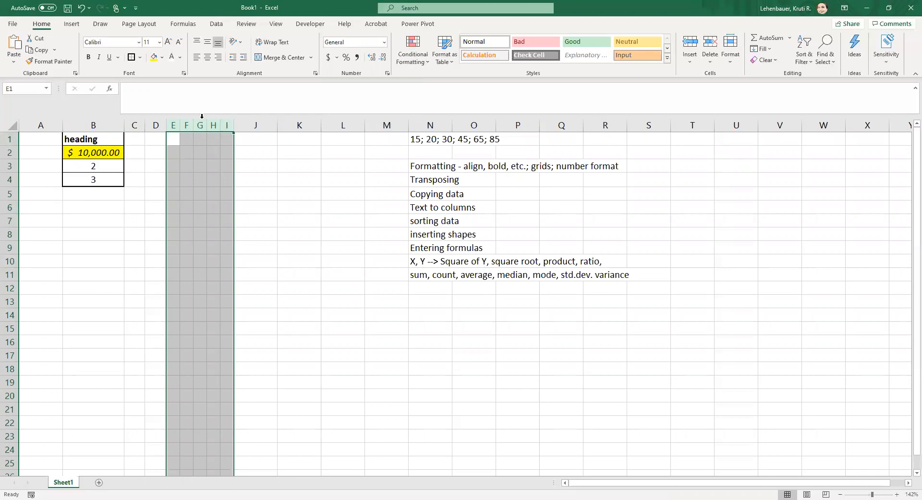
drag(232, 125, 228, 125)
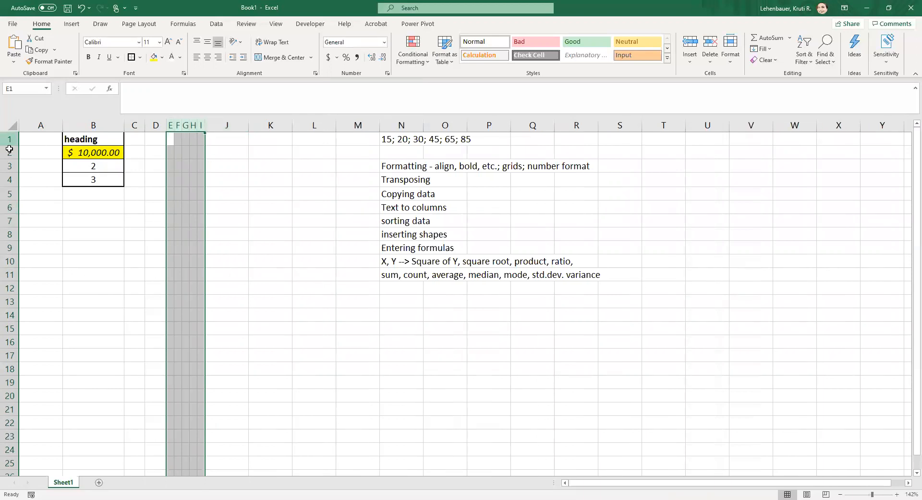
Shrink the height of rows 1 through 9 together and restore it to fit the contents
drag(9, 144, 9, 206)
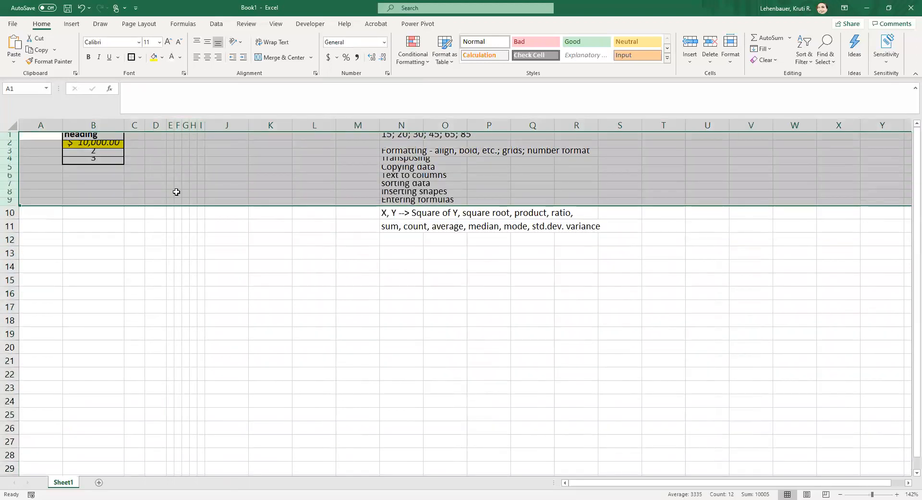
double_click(10, 140)
Widen columns E through I together to an equal width, and clear the column selection
click(202, 123)
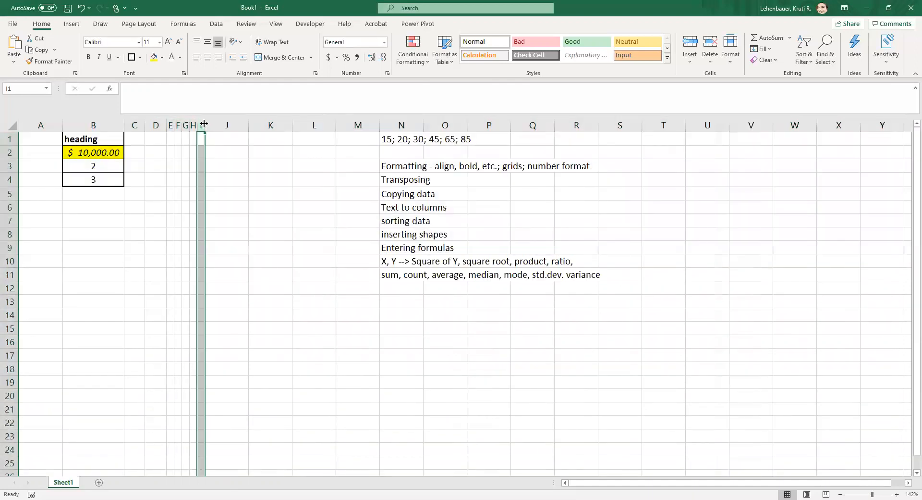
click(171, 124)
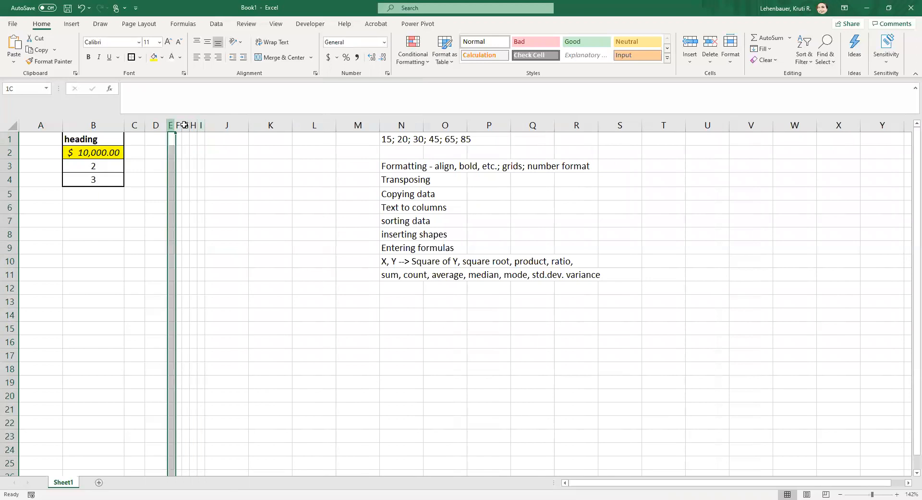
drag(204, 125, 214, 125)
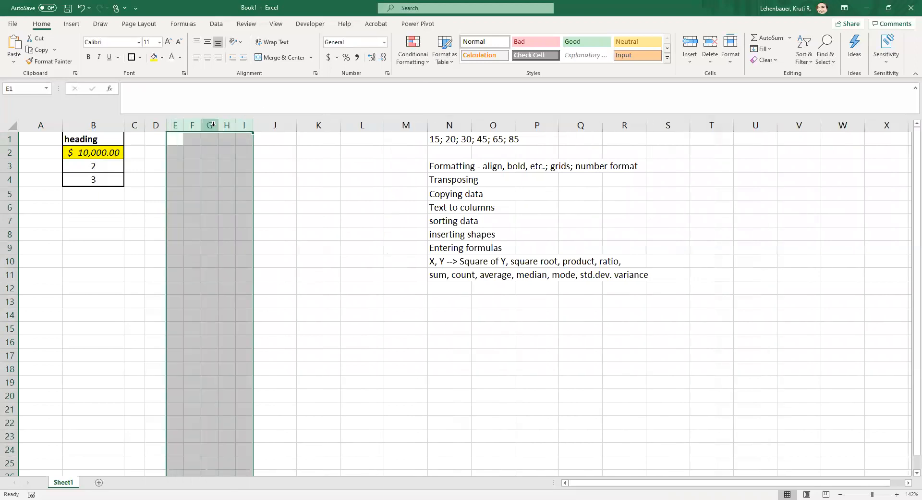
click(376, 216)
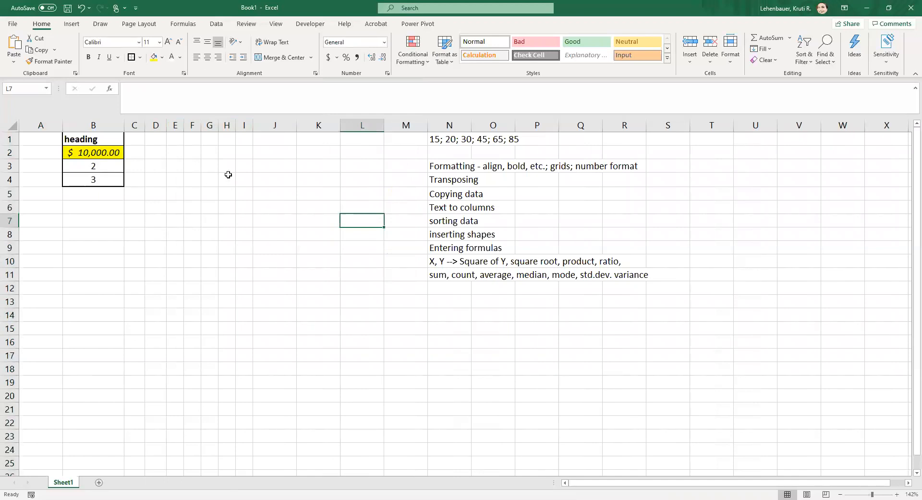
Delete the entire column B containing the heading and formatted numbers
click(94, 139)
click(99, 123)
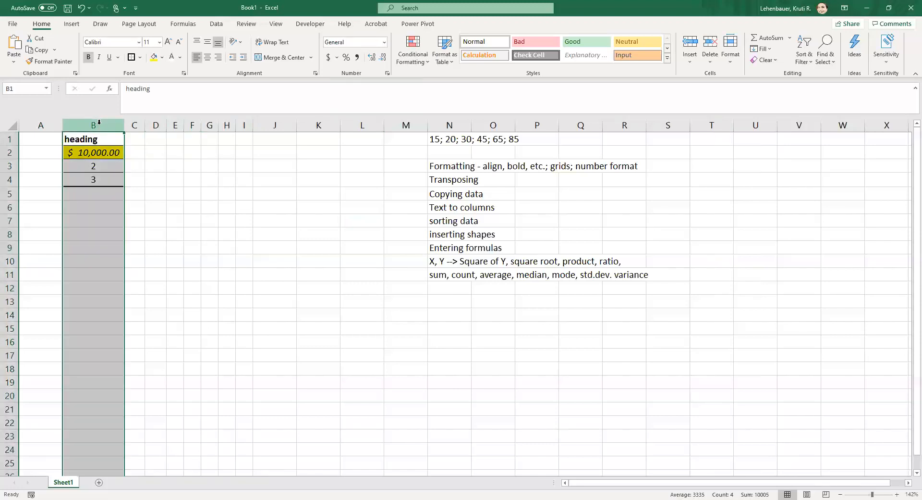
key(ctrl+minus)
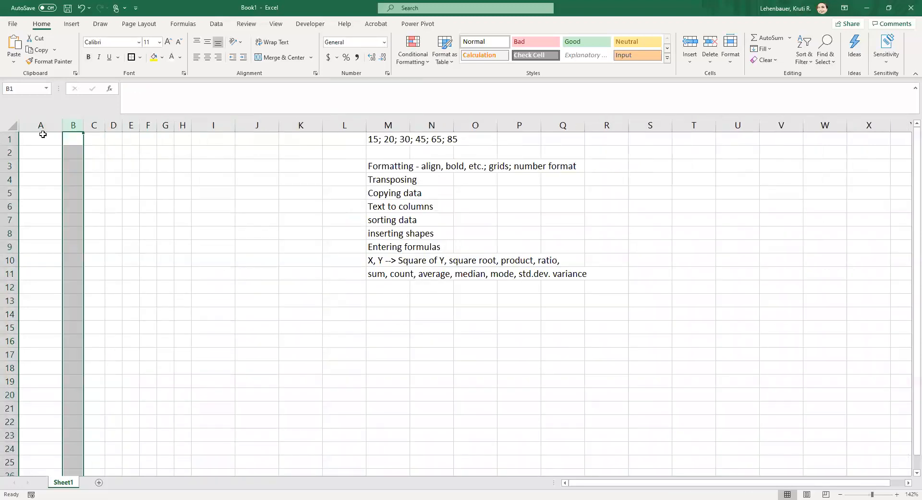
Enter the heading "Data entry" in cell A1 and the numbers 1, 2 and 3 in cells A2 to A4
click(42, 137)
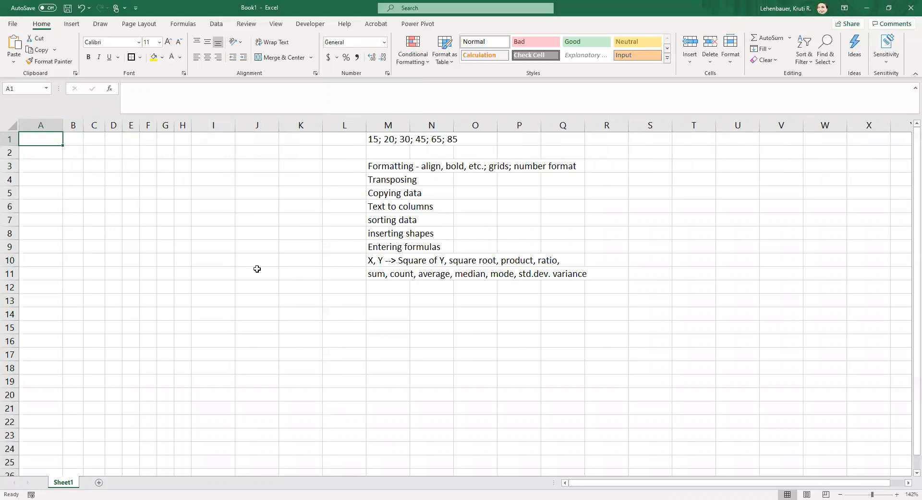
text(Data entry)
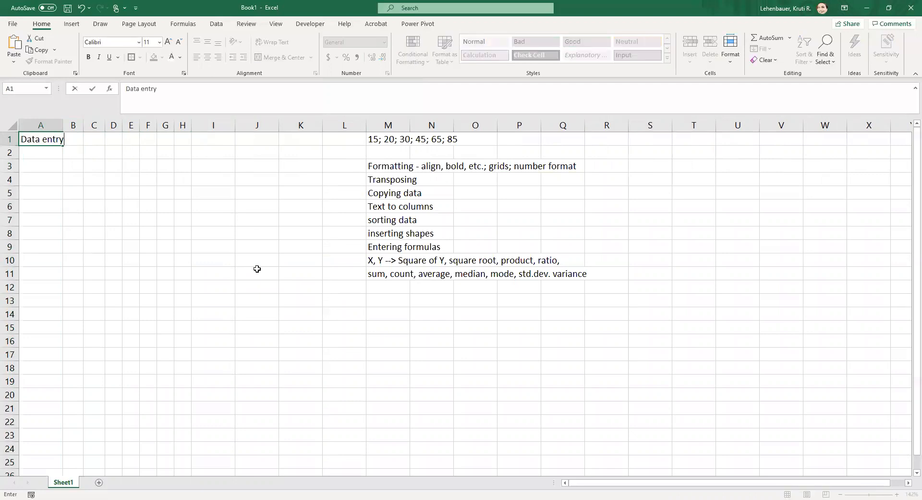
key(Return)
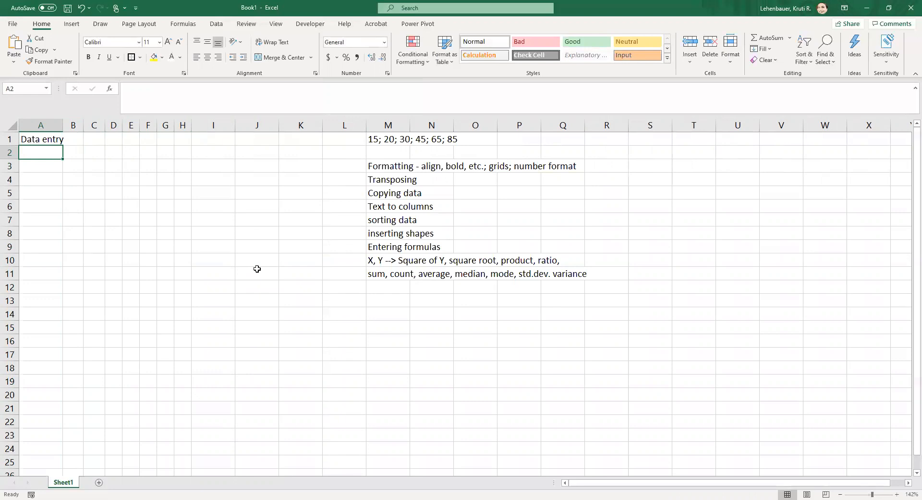
text(1)
key(Return)
text(2)
key(Return)
text(3)
key(Return)
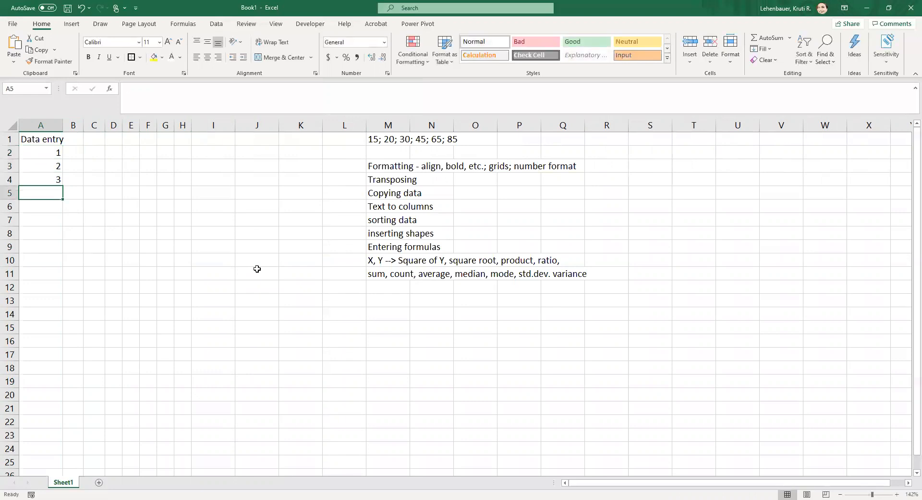
Extend the number series in A2:A4 down to A16 and make the heading in A1 bold
drag(35, 150, 40, 181)
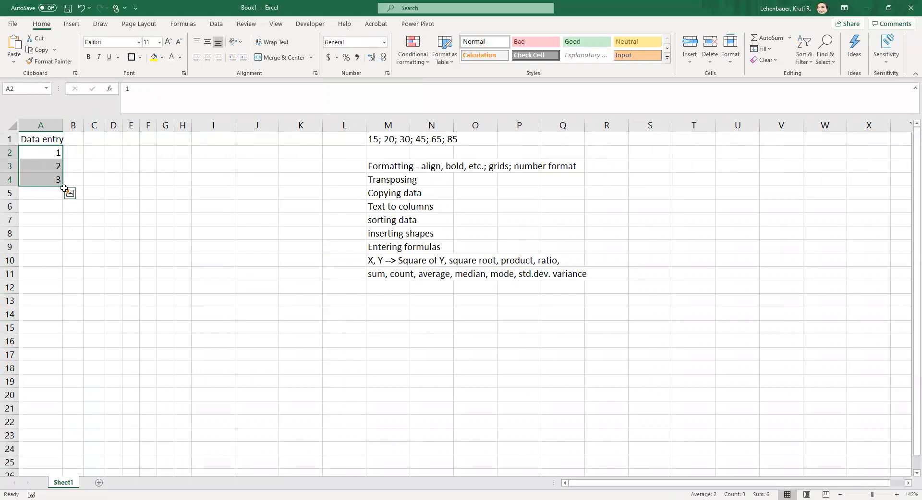
drag(62, 185, 56, 342)
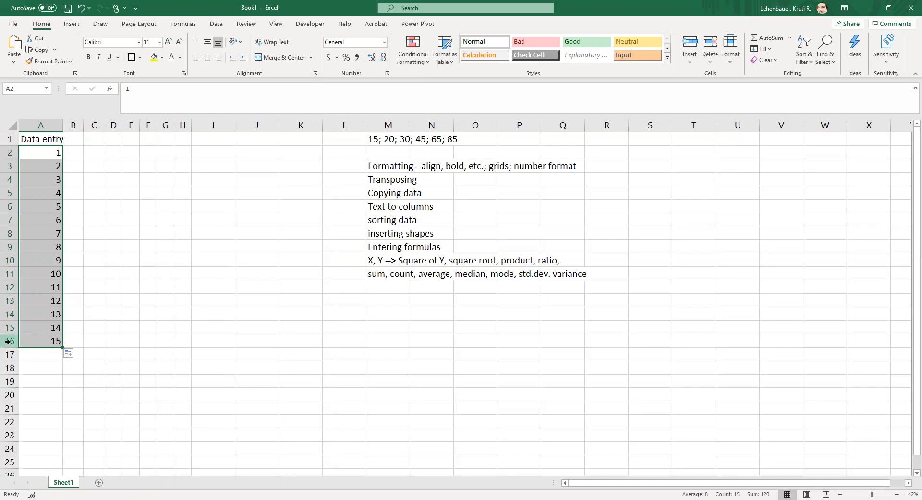
click(46, 139)
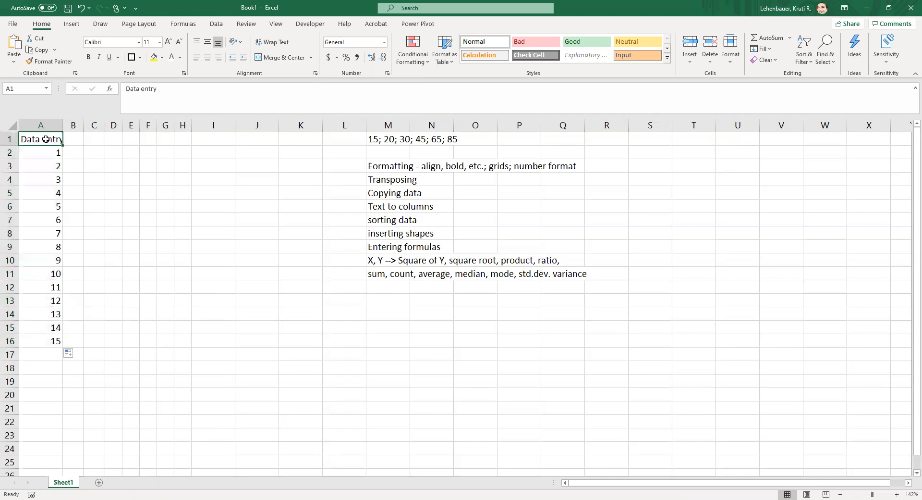
click(89, 57)
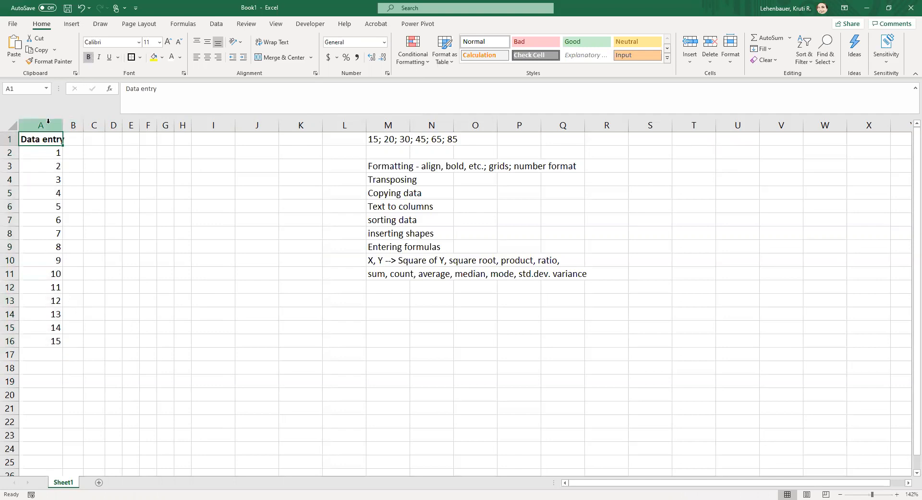
Clear the numbers in A2:A16 and enter 2, 4 and 6 in cells A2 to A4
drag(43, 154, 37, 341)
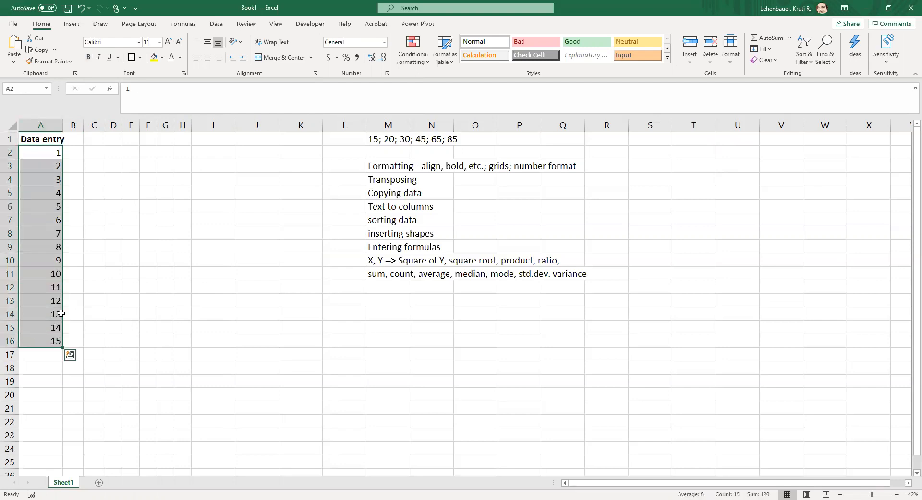
key(Delete)
click(53, 152)
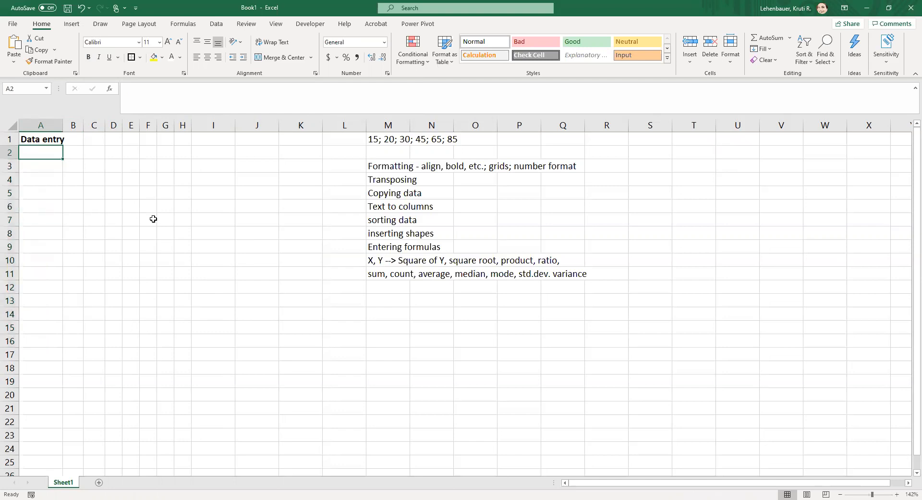
text(2)
key(Return)
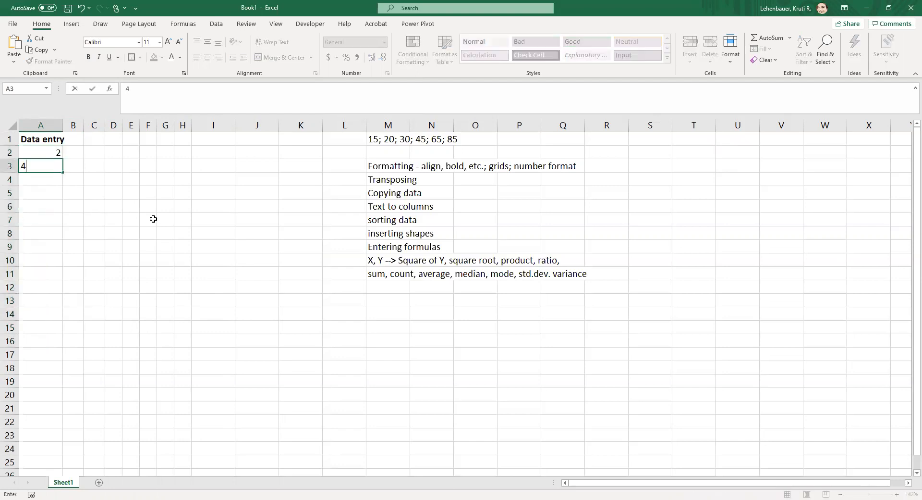
text(4)
key(Return)
text(6)
key(Return)
Extend the even-number series from A2:A4 down to A16 and clear all its values
drag(50, 154, 58, 205)
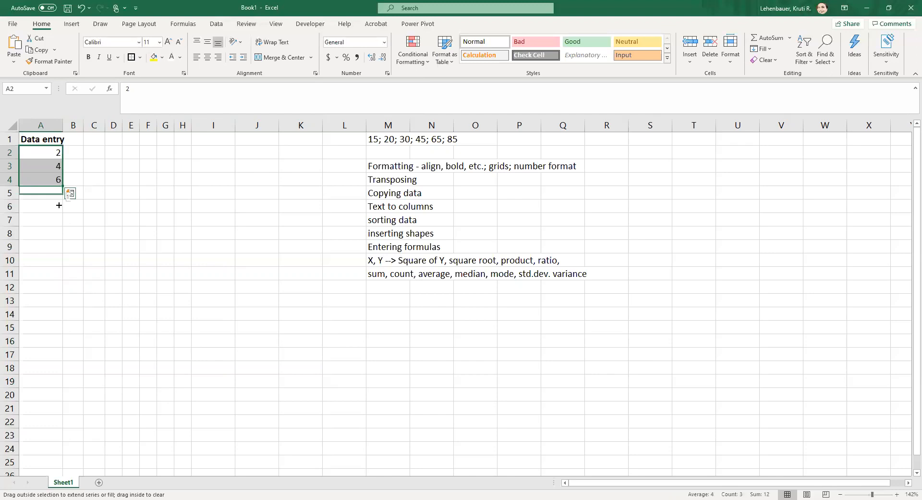
drag(58, 205, 58, 342)
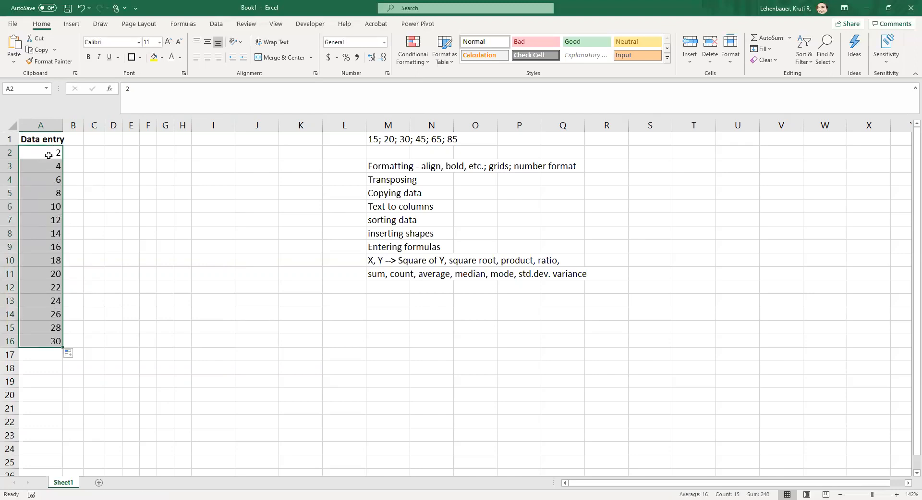
drag(50, 153, 45, 341)
key(Delete)
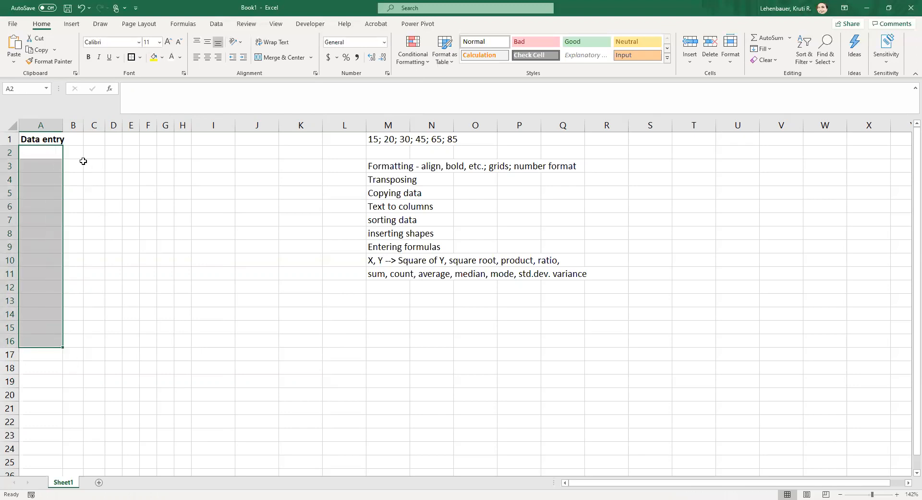
Enter the numbers 3, 9 and 12 in cells A2 to A4
click(50, 150)
text(3)
key(Return)
text(9)
key(Return)
text(12)
key(Return)
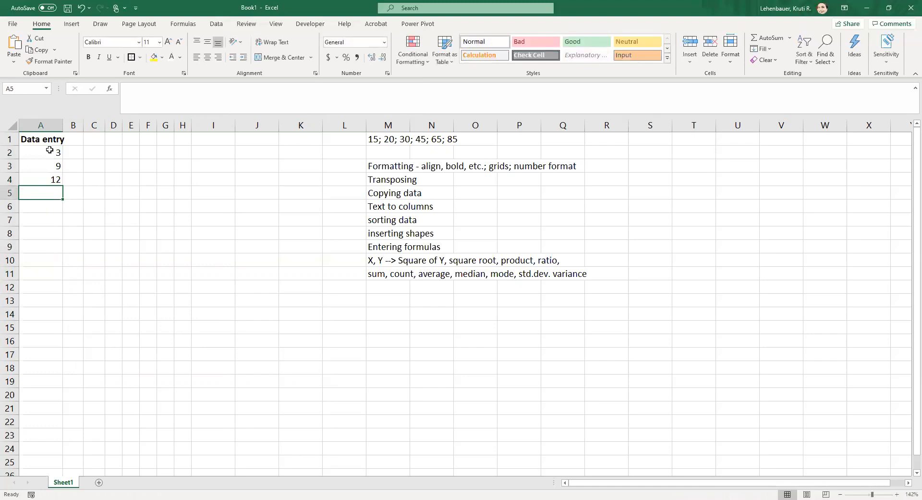
Correct the values to 6 in cell A3 and 9 in cell A4
click(47, 162)
text(6)
key(Return)
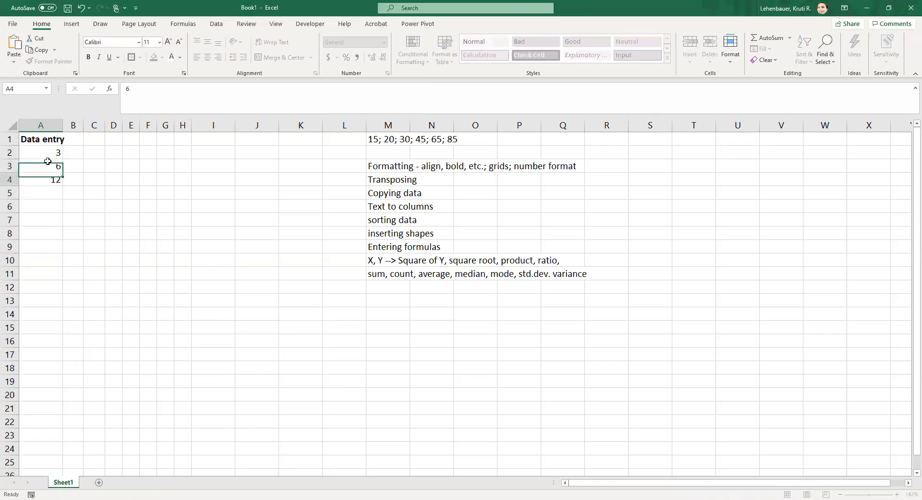
text(9)
key(Return)
Extend the series in A2:A4 down to A16 and center the numbers horizontally
drag(46, 152, 63, 342)
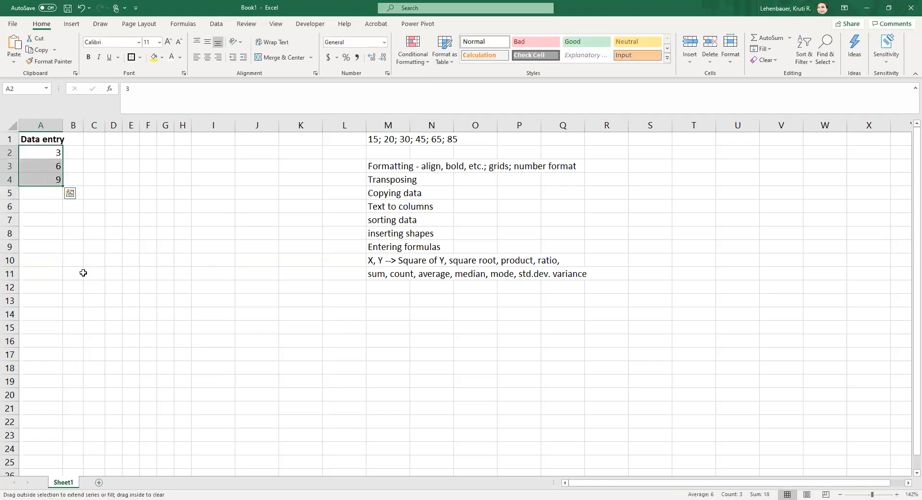
click(208, 58)
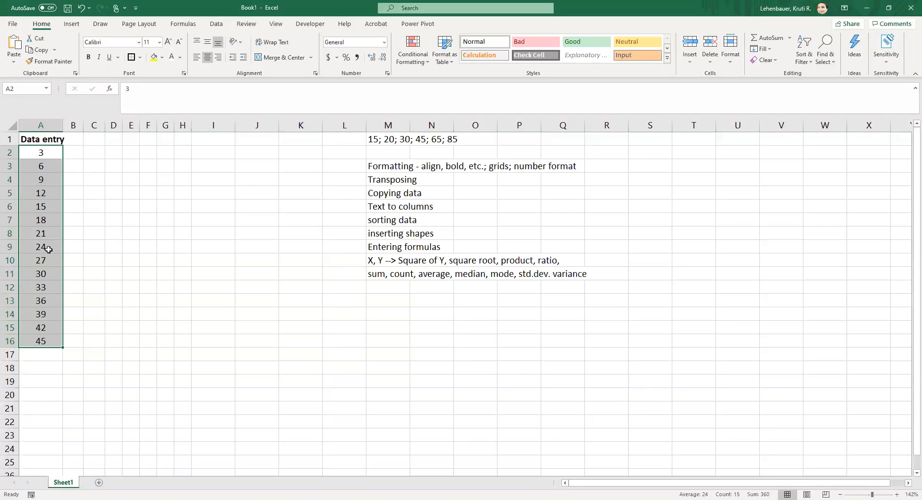
click(97, 190)
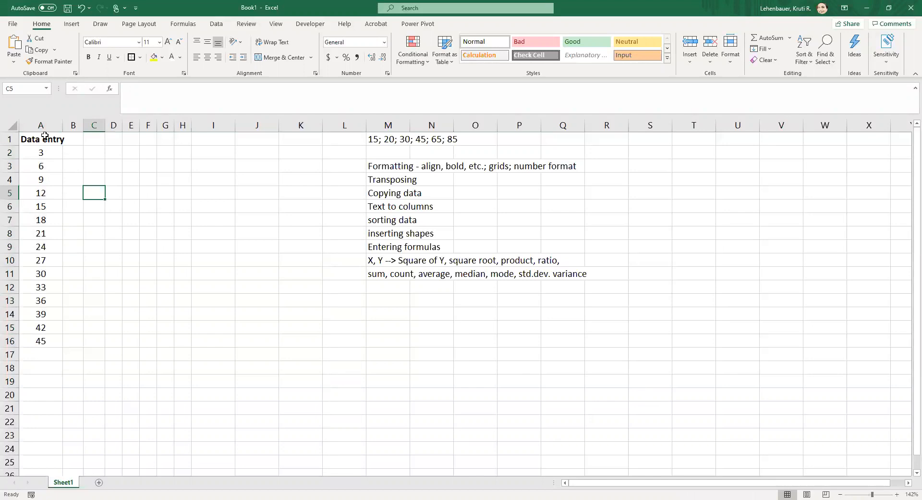
Copy the heading and numbers in A1:A16 and paste them transposed as a row starting at A18
drag(47, 138, 32, 341)
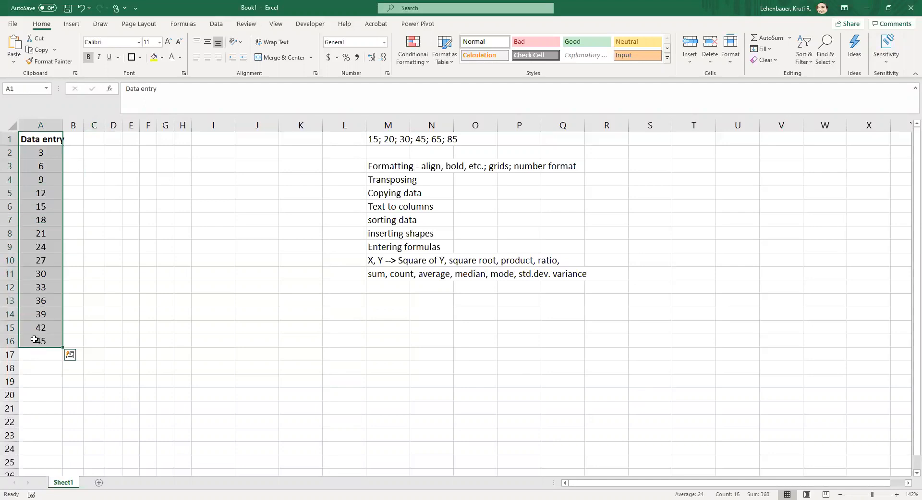
right_click(48, 301)
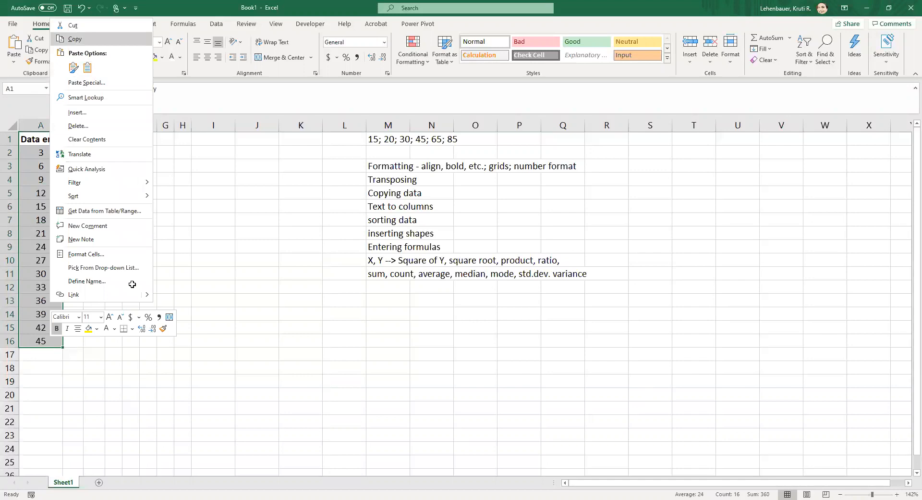
click(77, 40)
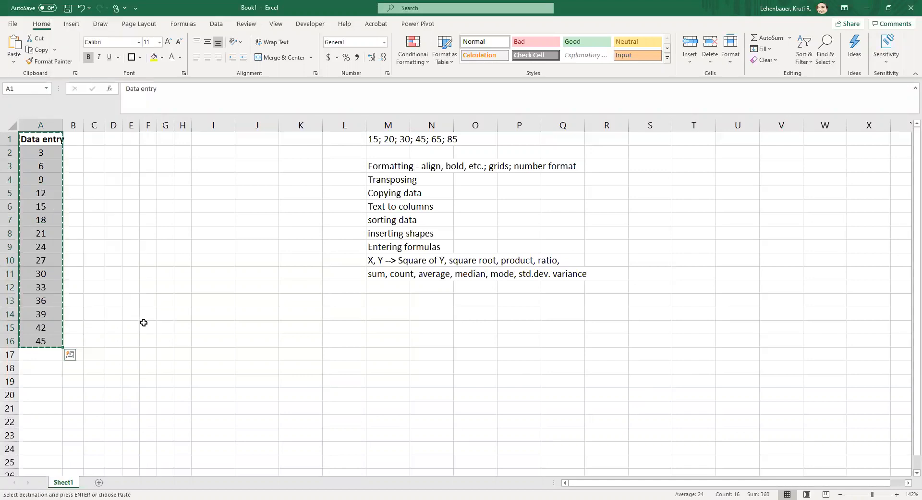
click(46, 368)
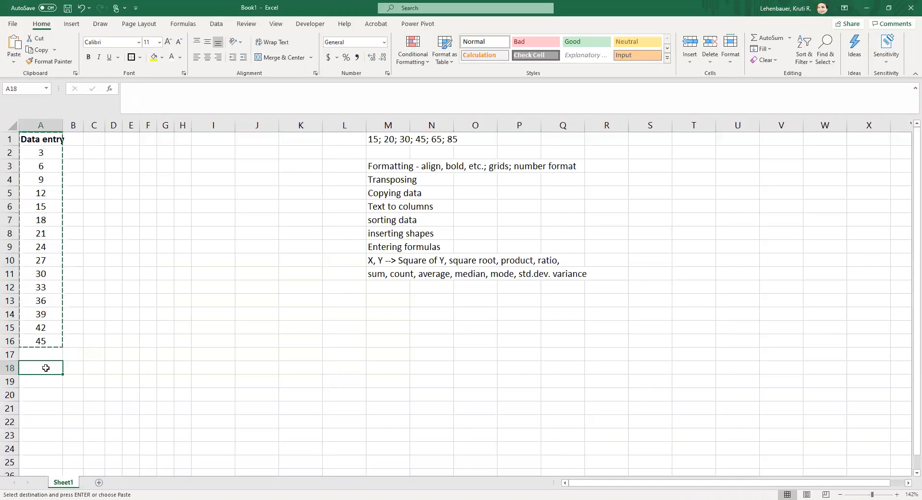
right_click(46, 368)
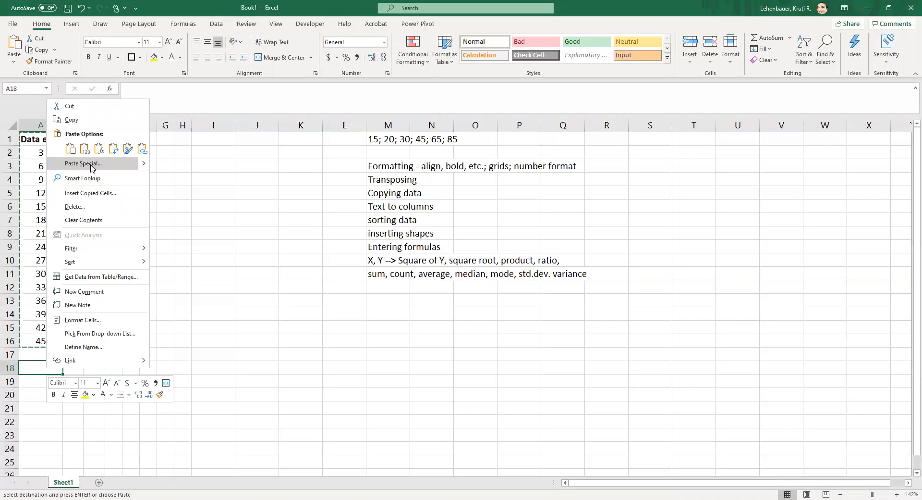
click(99, 150)
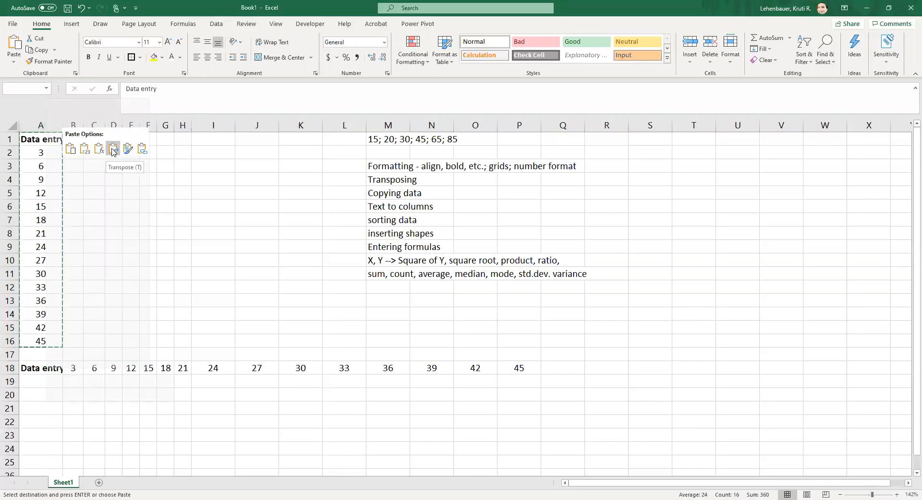
click(112, 150)
click(114, 150)
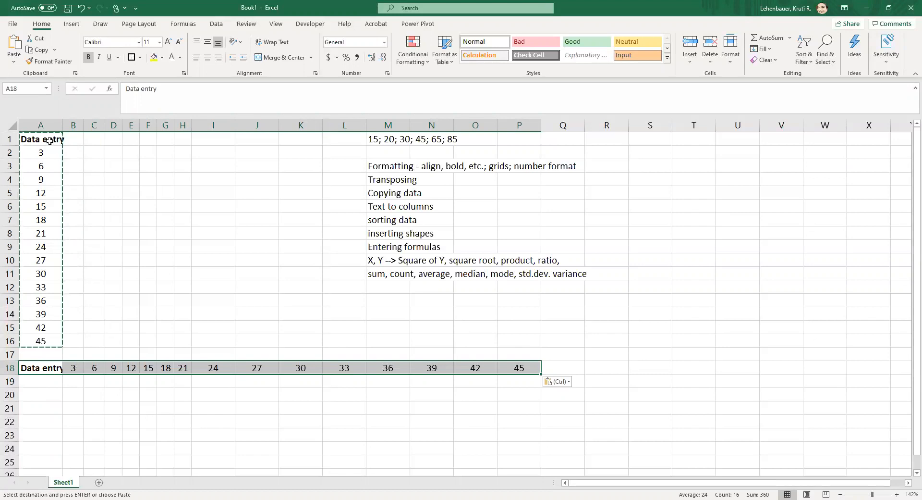
Cut the heading and numbers in A1:A16 and paste them into column G starting at G1
drag(47, 139, 41, 340)
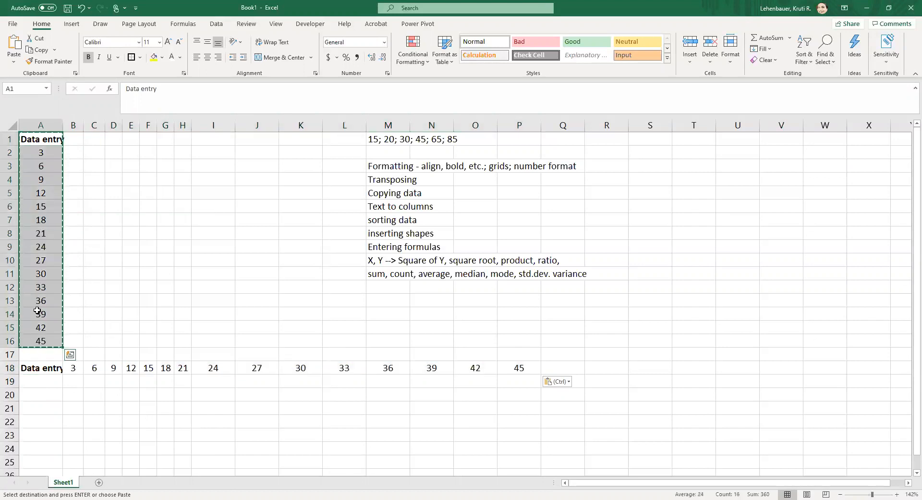
right_click(53, 273)
click(81, 227)
click(164, 139)
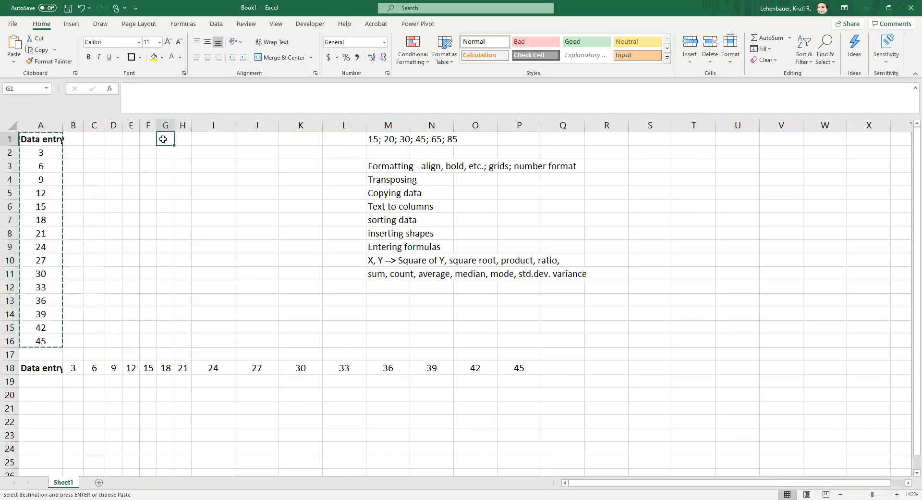
key(ctrl+v)
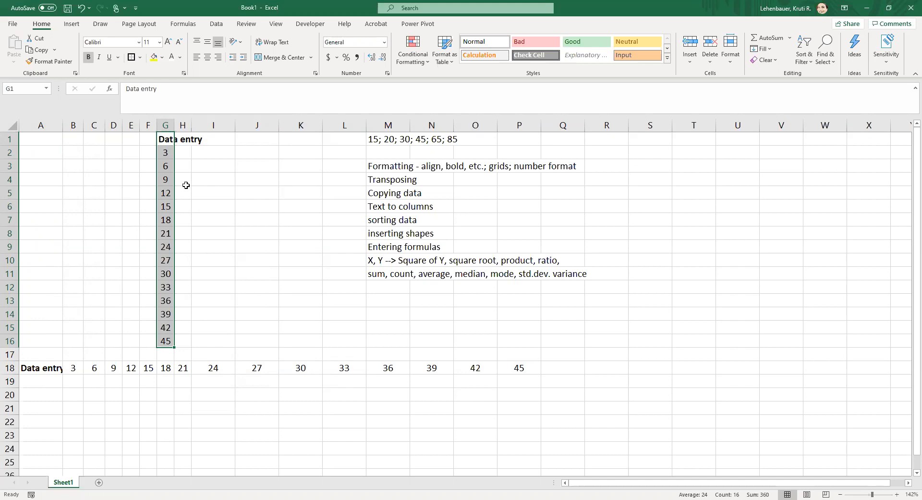
Undo the move of the data to column G and clear the marked source range
click(79, 9)
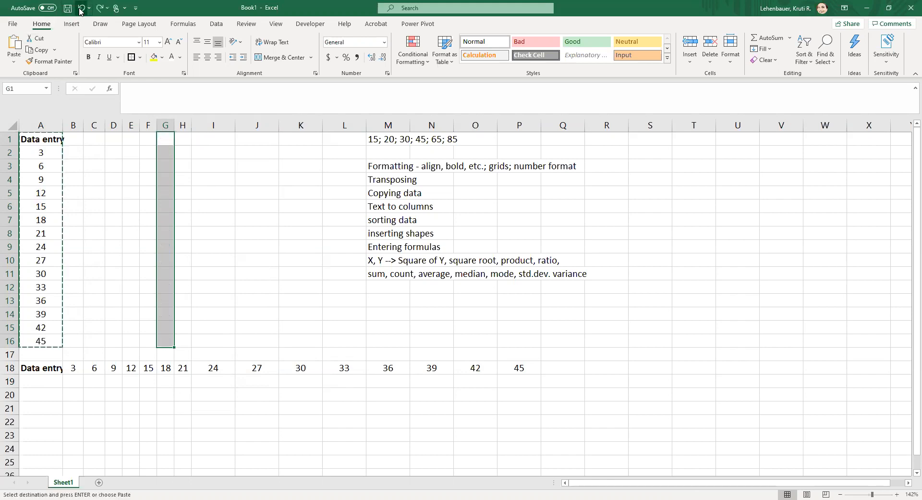
click(146, 219)
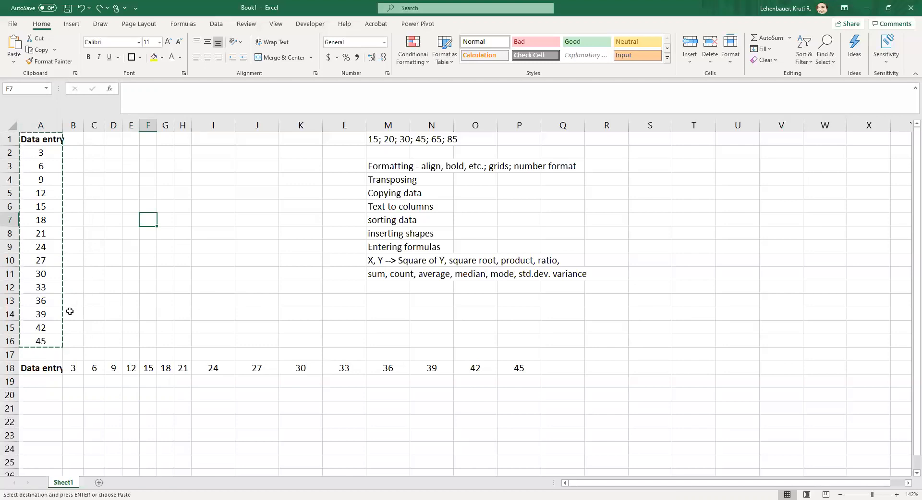
key(Escape)
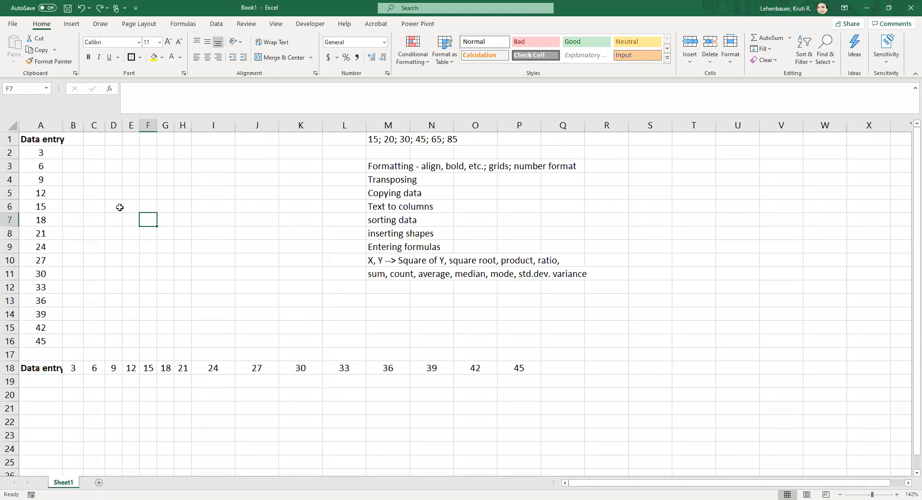
Copy the text "15; 20; 30; 45; 65; 85" from M1 into C1 and fill it down to C6
click(403, 140)
drag(412, 141, 490, 140)
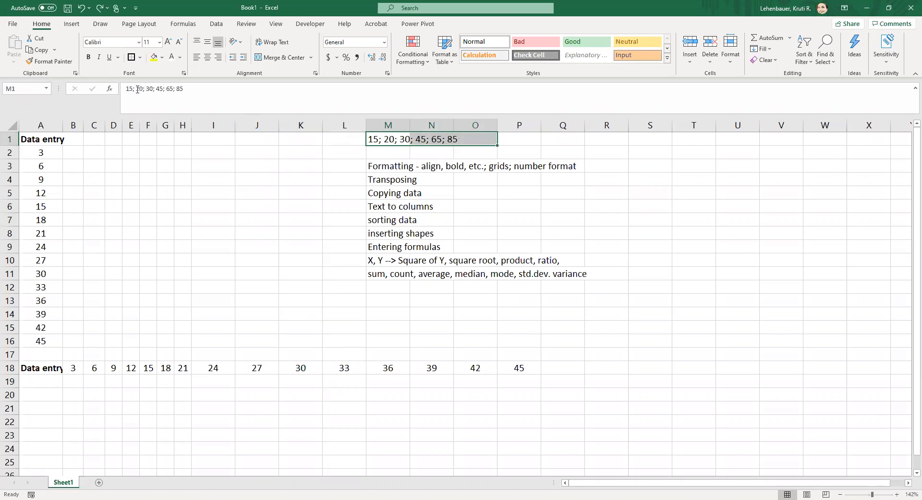
click(196, 90)
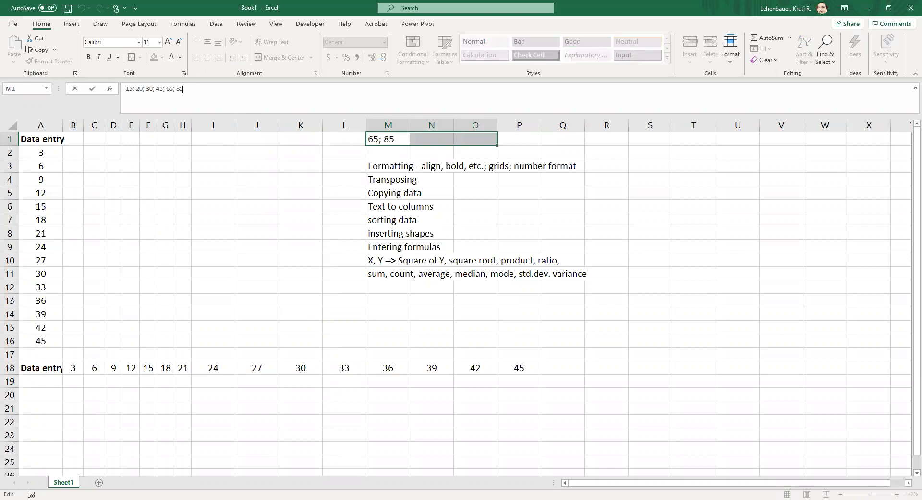
click(392, 139)
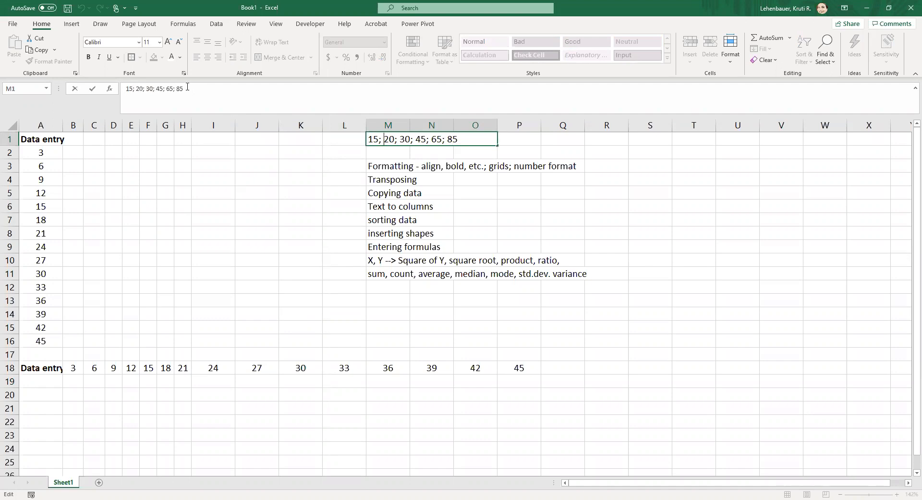
drag(187, 89, 121, 89)
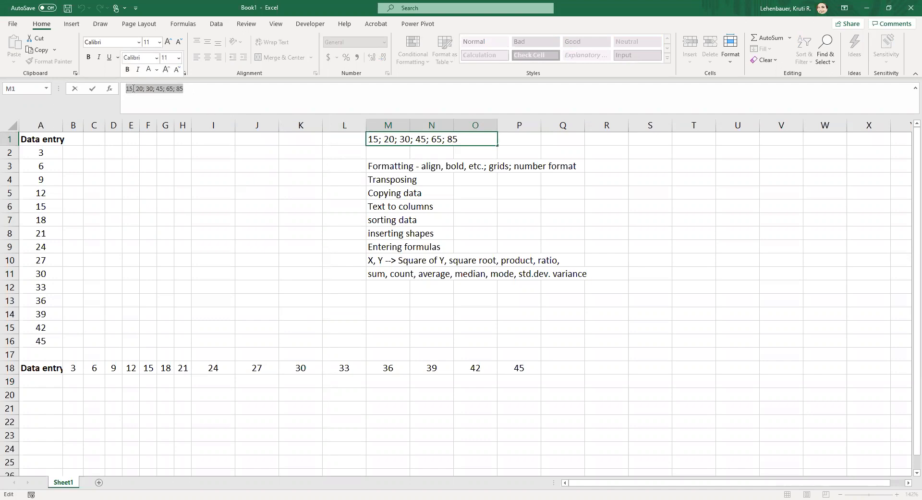
click(91, 142)
key(ctrl+v)
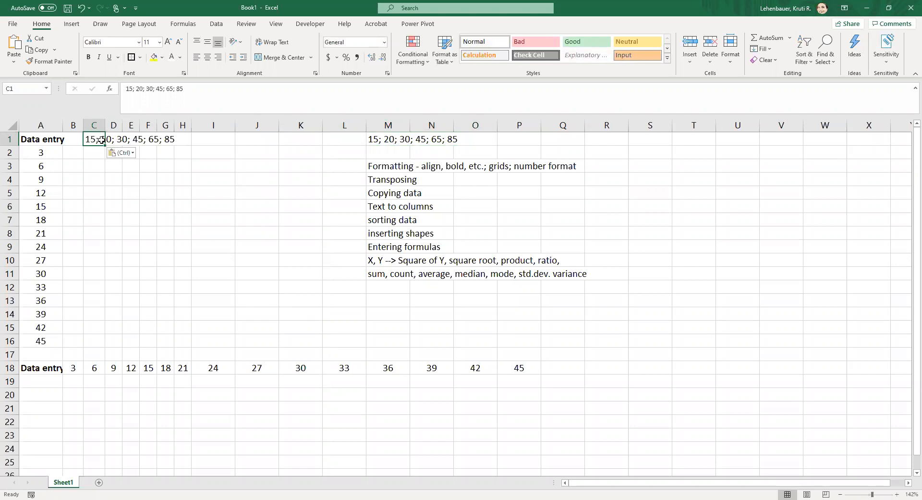
drag(105, 145, 101, 211)
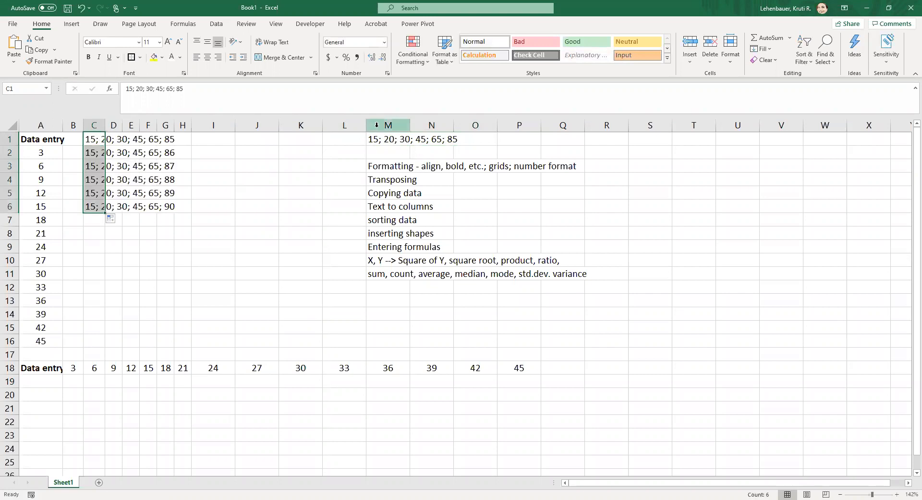
Move the sample text and topic notes from M1:M11 to column A starting at A21
drag(376, 139, 379, 265)
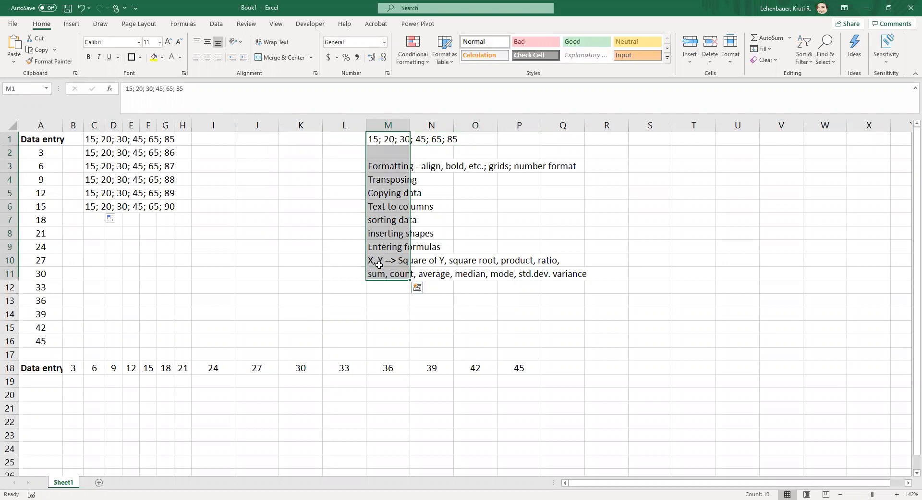
key(ctrl+c)
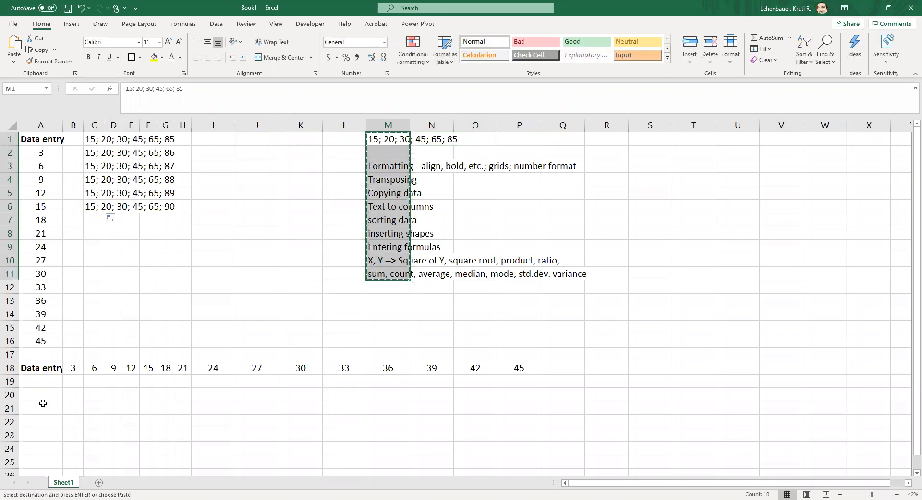
click(39, 407)
key(ctrl+v)
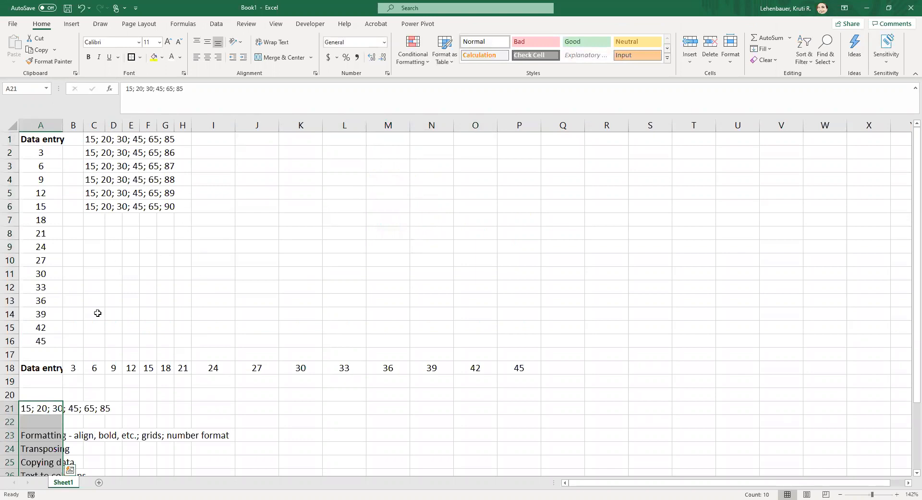
Delete row 18 containing the transposed heading and numbers
click(10, 367)
right_click(10, 368)
click(41, 293)
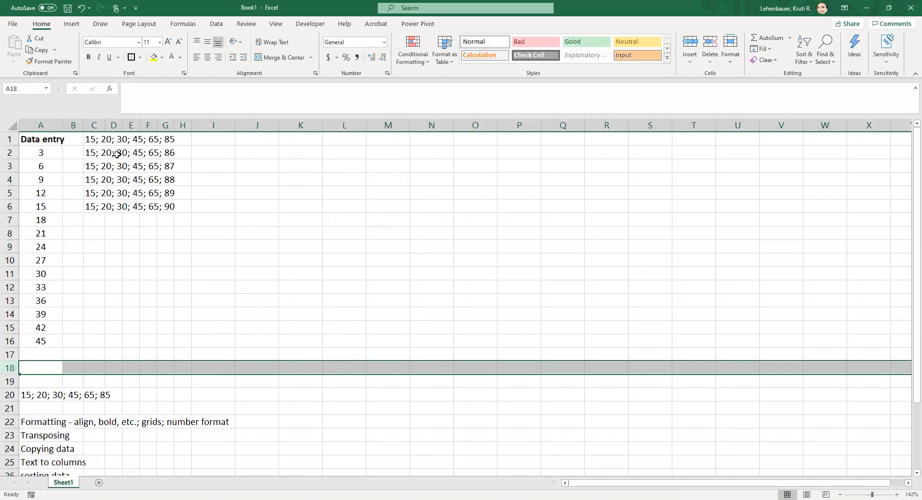
Autofit column C to the width of its semicolon-separated text
click(96, 124)
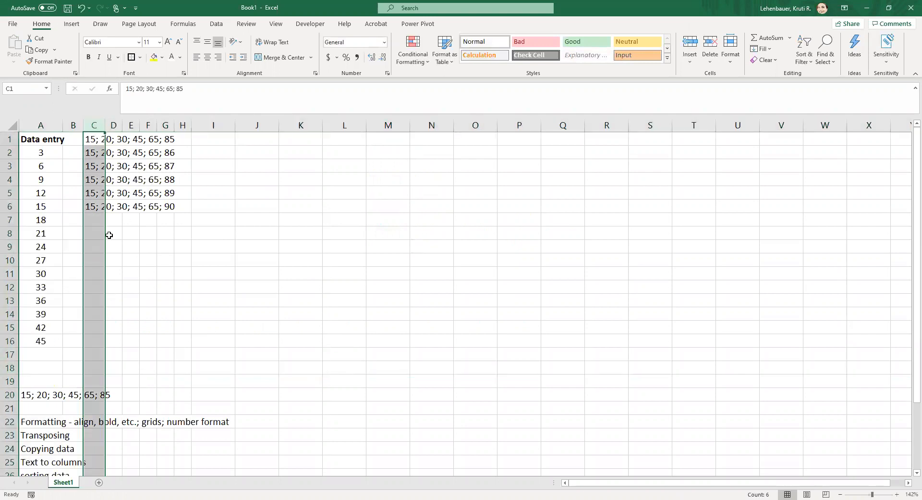
double_click(106, 124)
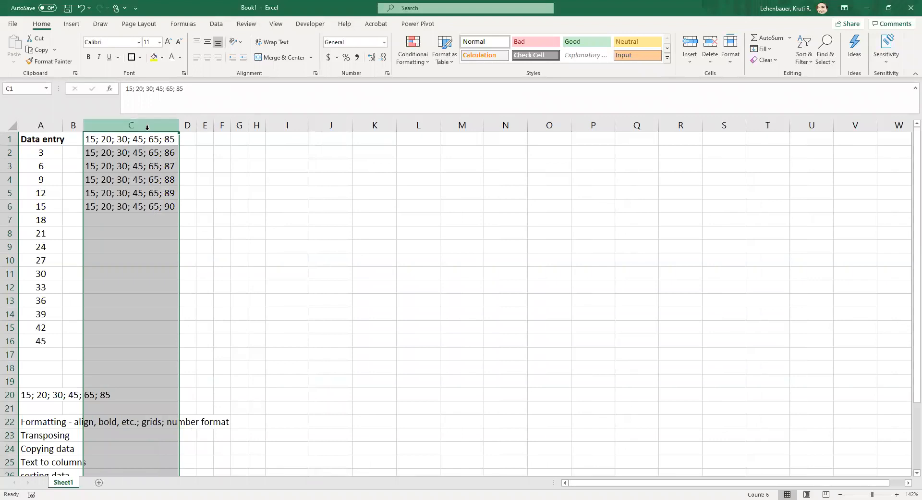
click(148, 140)
click(147, 154)
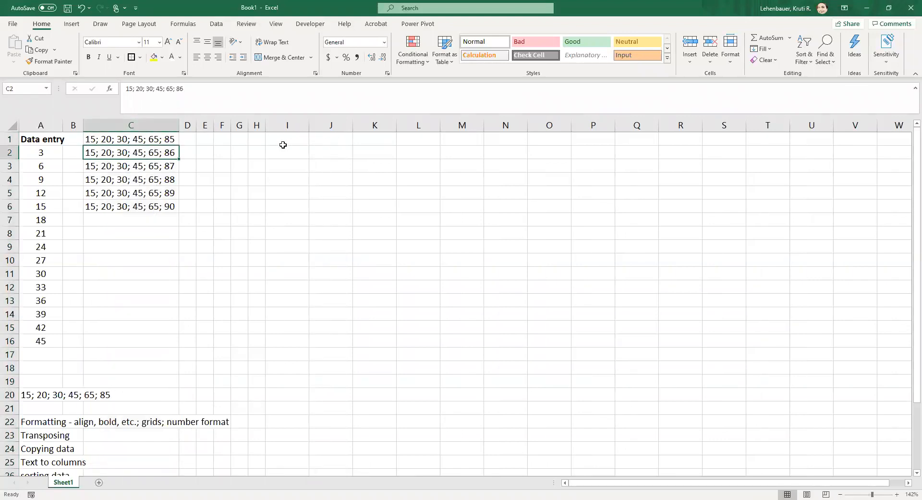
Split column C with Text to Columns as delimited data by tab and semicolon, treating consecutive delimiters as one, in General format at C1
click(142, 125)
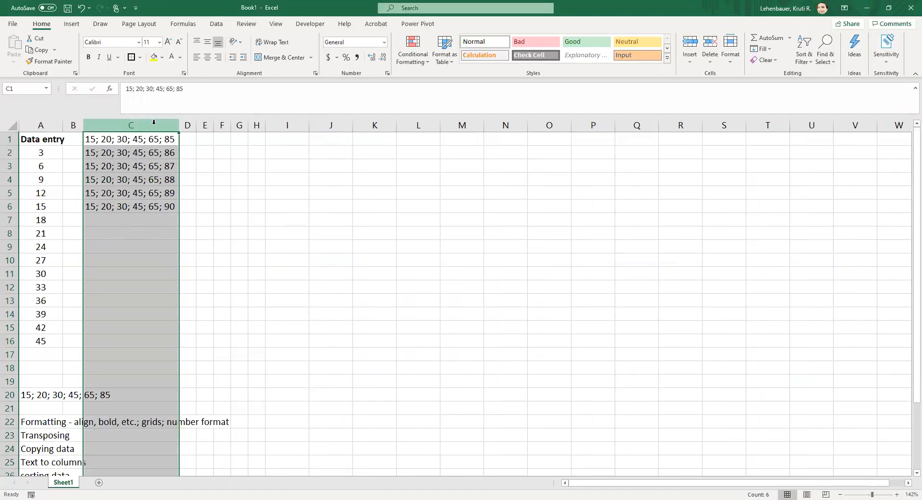
click(217, 24)
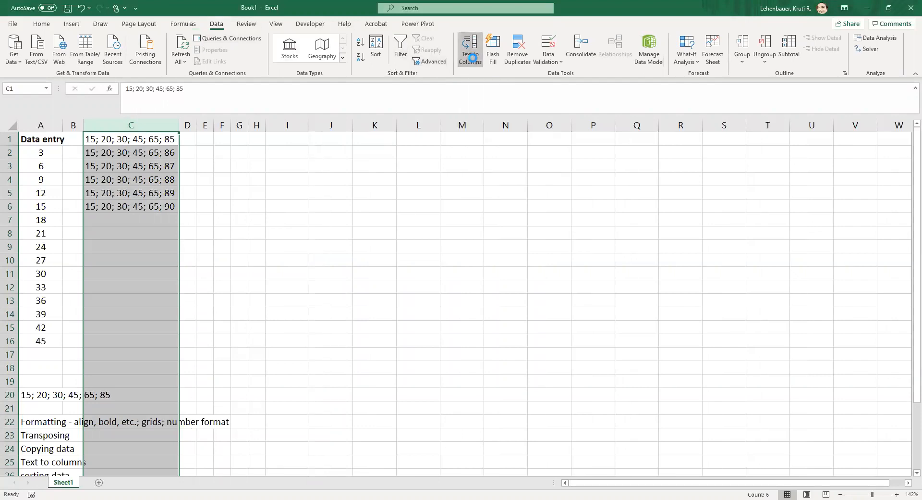
click(471, 53)
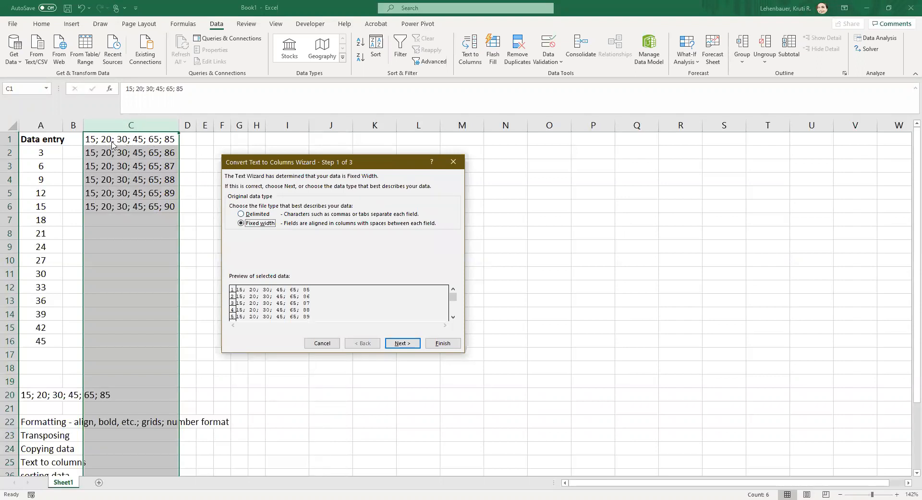
click(243, 215)
click(403, 344)
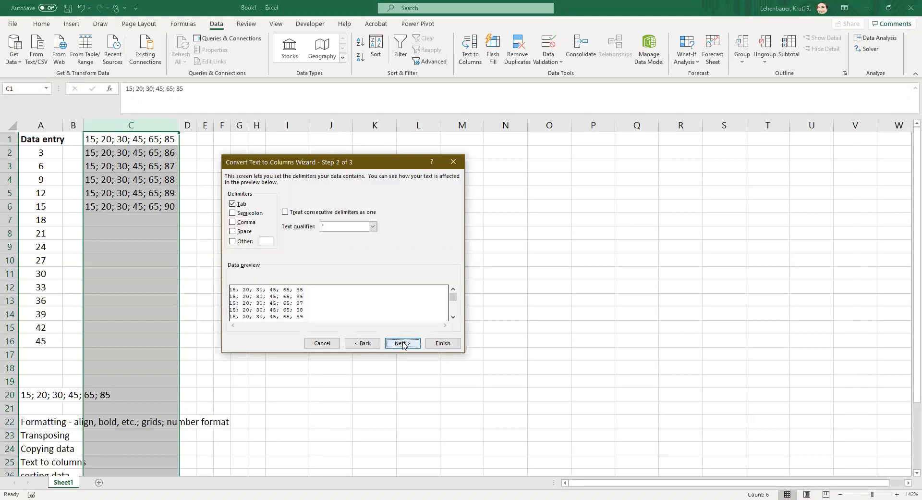
click(233, 213)
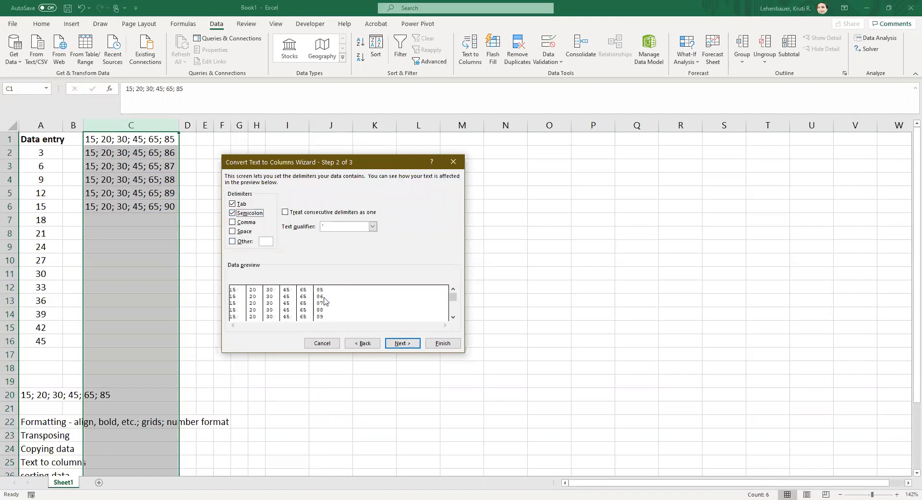
click(285, 213)
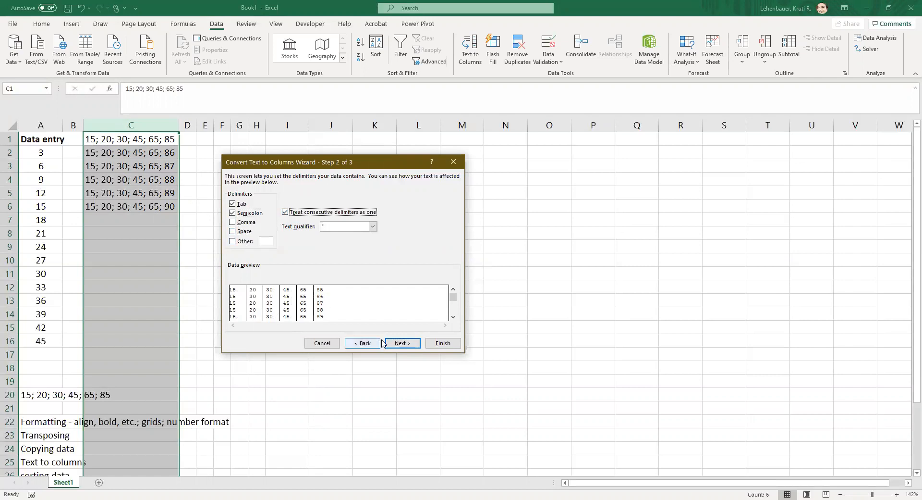
click(403, 344)
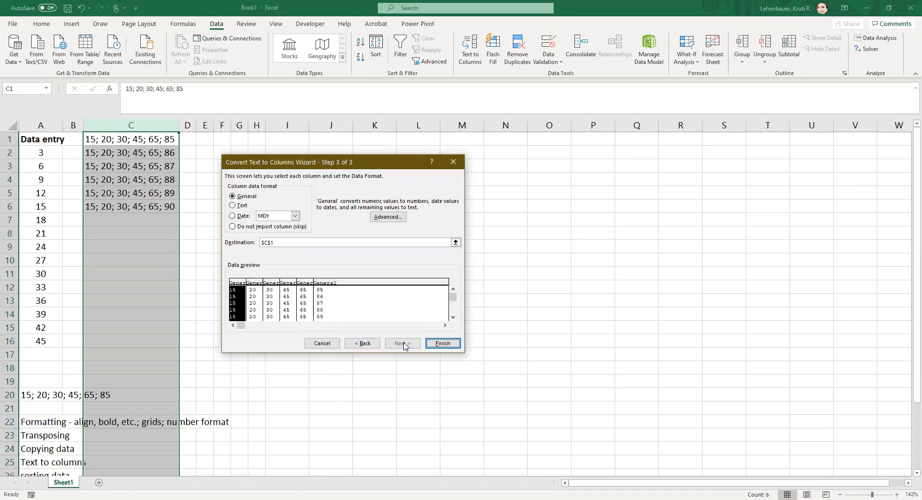
click(442, 343)
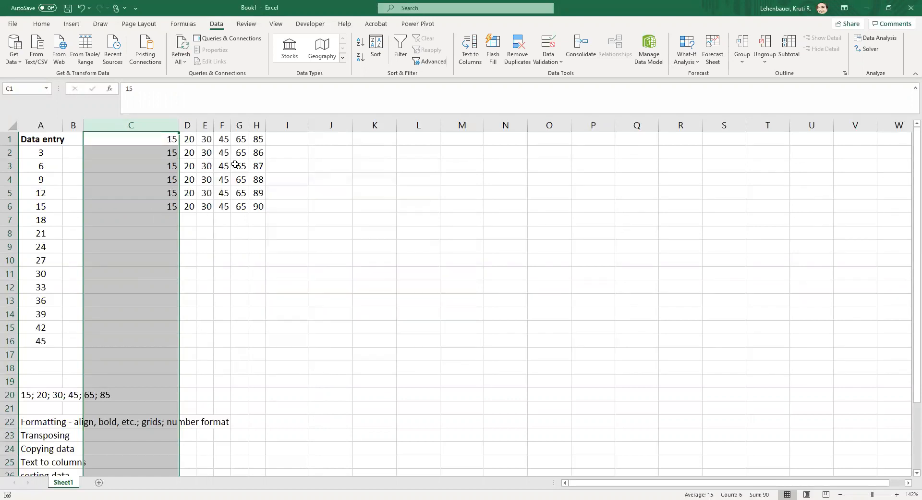
Autofit column C to its numbers and apply all borders to the range C1:H6
double_click(179, 124)
drag(91, 139, 160, 206)
click(177, 138)
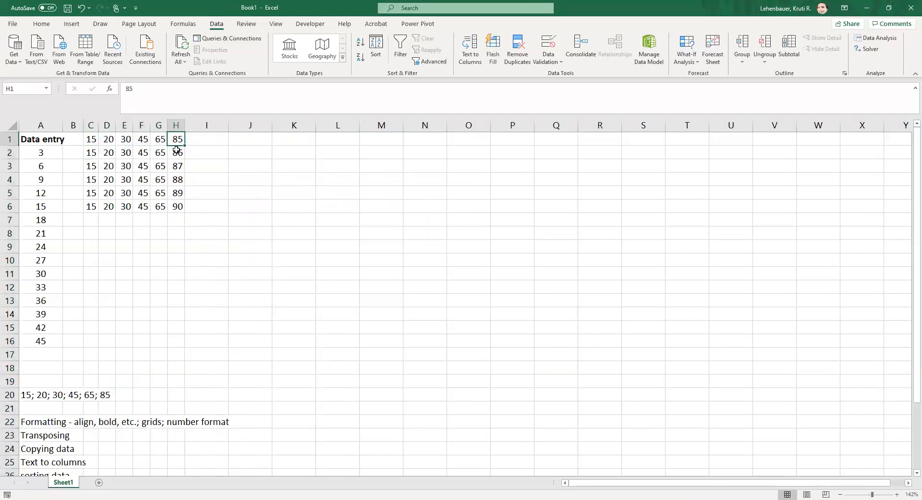
drag(93, 139, 177, 208)
click(43, 25)
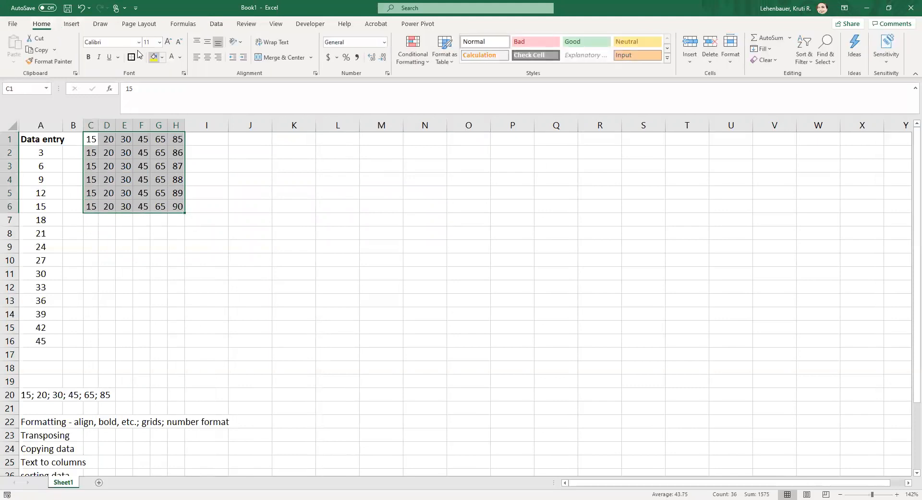
click(138, 58)
click(232, 204)
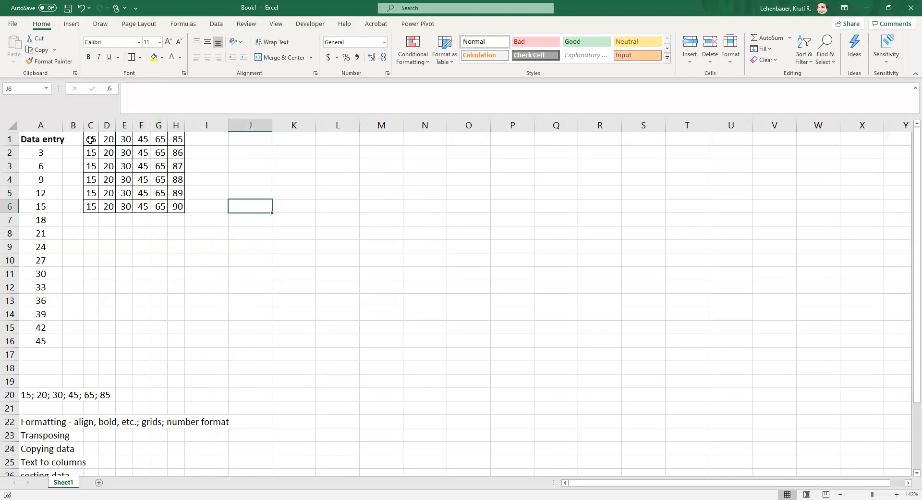
Copy the text "15; 20; 30; 45; 65; 85" from A20 into C7 below the split numbers
drag(94, 138, 182, 139)
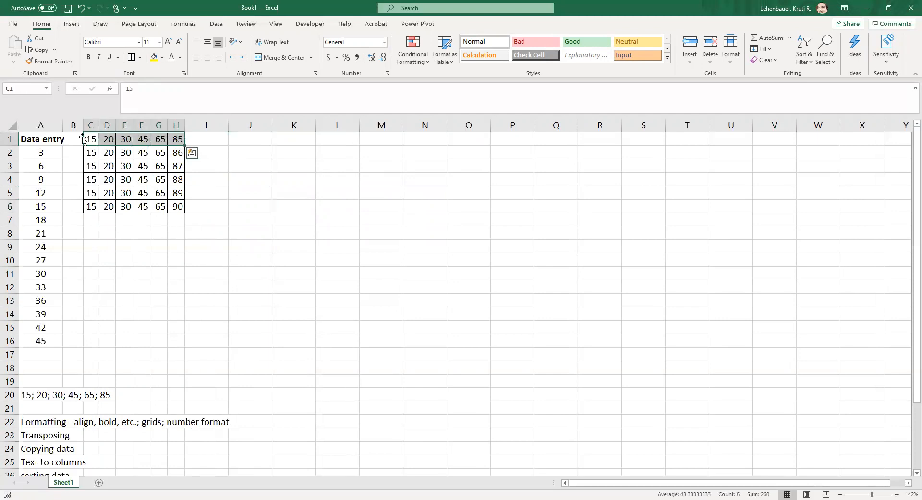
click(29, 394)
key(ctrl+c)
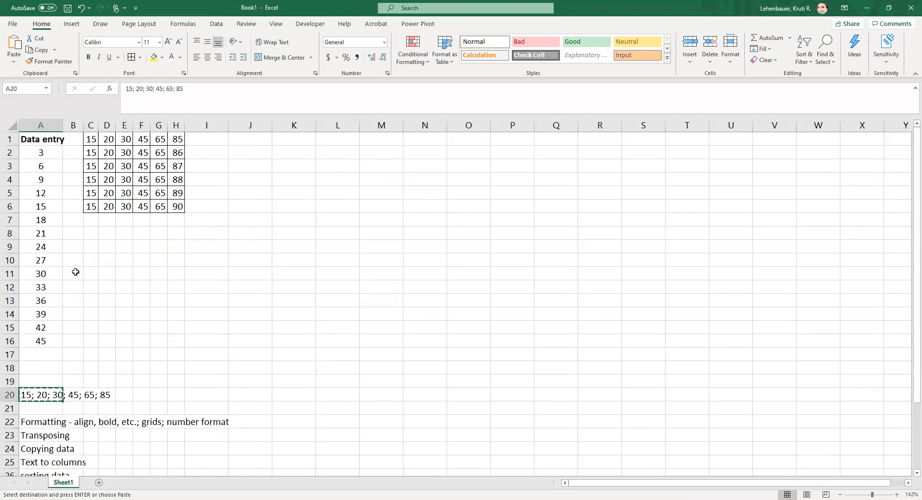
click(94, 218)
key(ctrl+v)
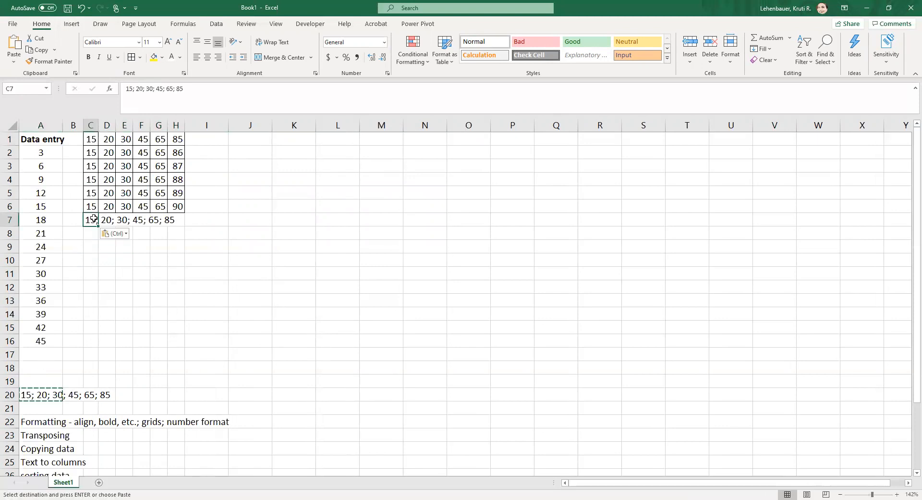
Delete columns C through H with the split data
click(90, 126)
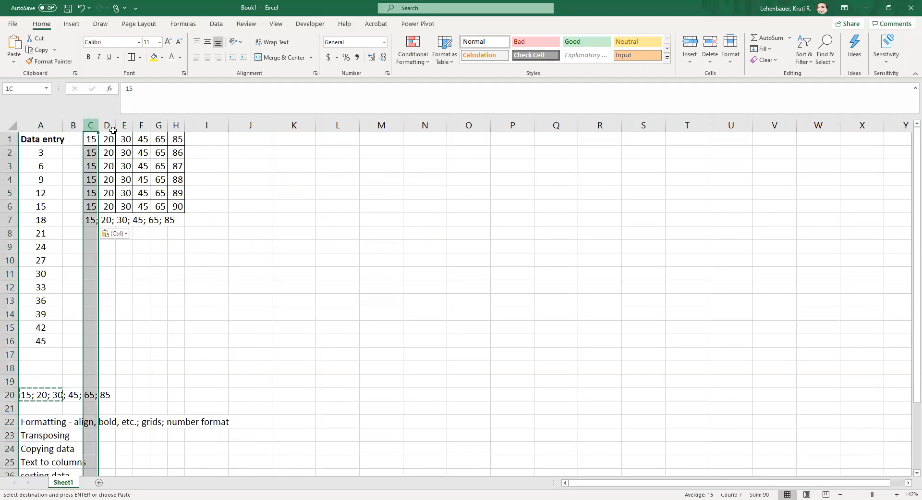
drag(113, 130, 179, 164)
right_click(179, 164)
click(196, 225)
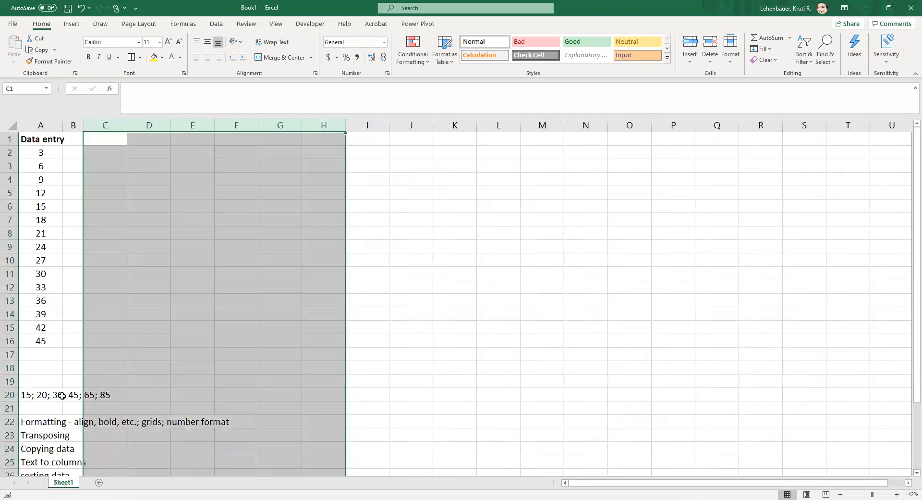
Copy the text "15; 20; 30; 45; 65; 85" from A20 into C1
click(27, 393)
key(ctrl+c)
click(102, 139)
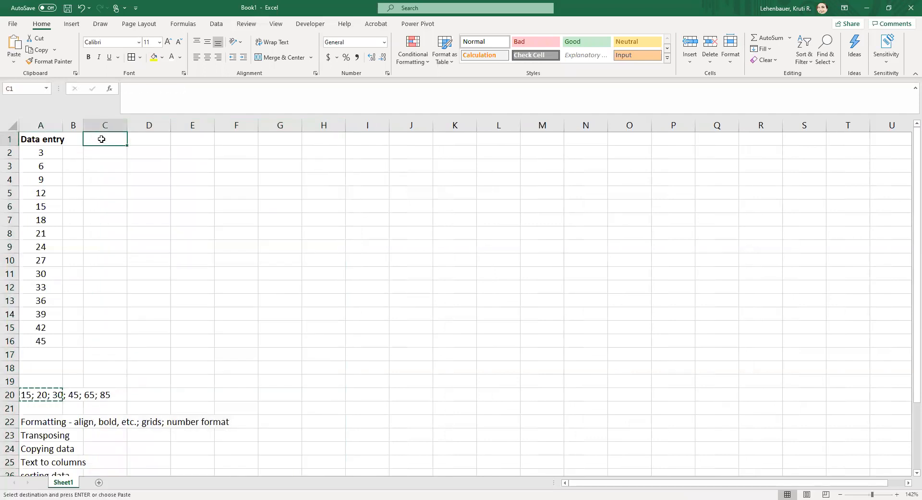
key(ctrl+v)
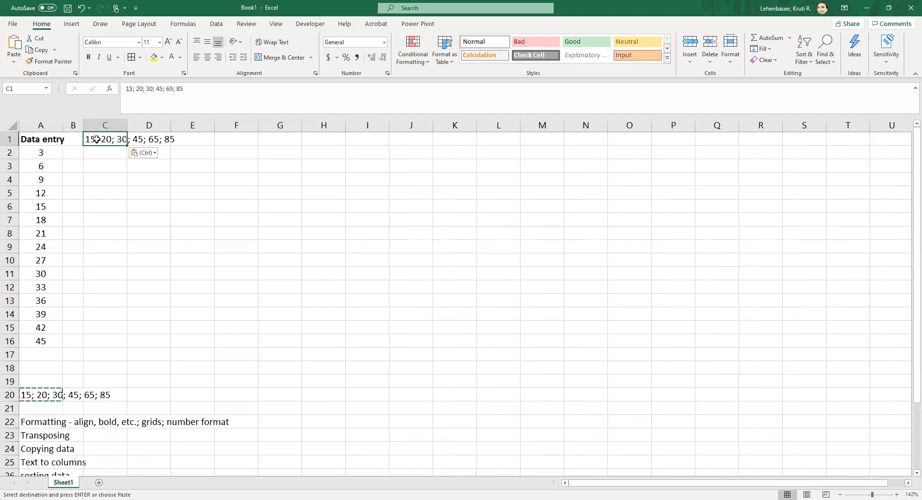
Split the text in C1 into separate cells with Text to Columns, using Delimited with the tab and semicolon delimiters and General format
click(221, 26)
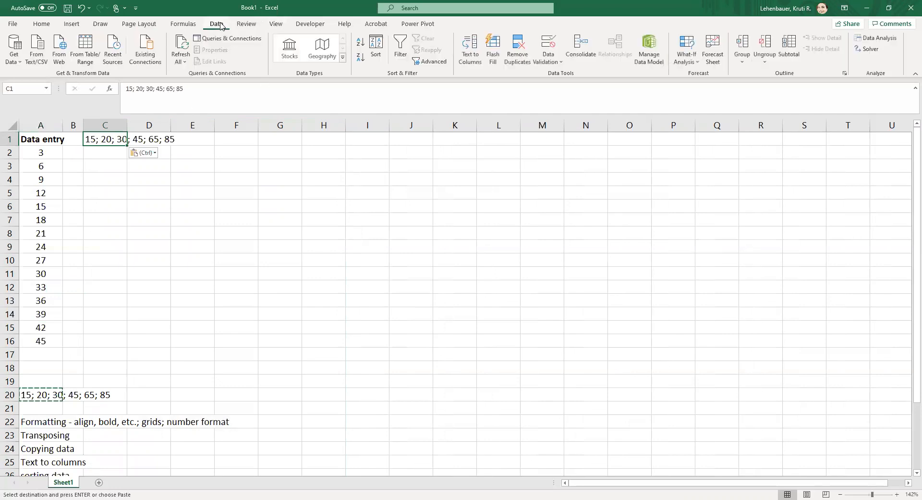
click(467, 59)
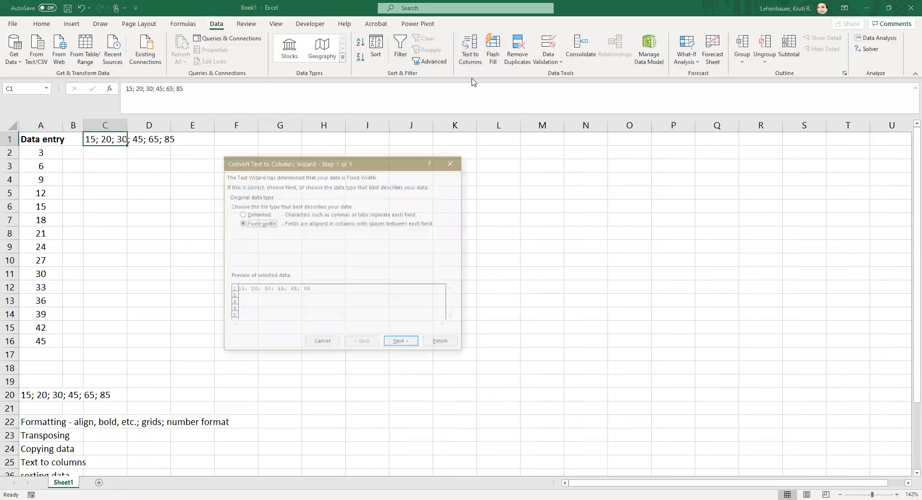
click(241, 214)
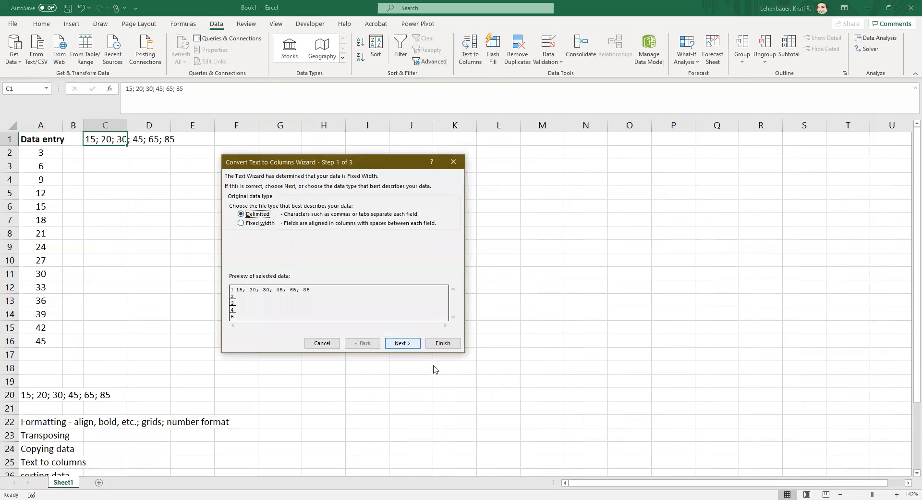
click(406, 344)
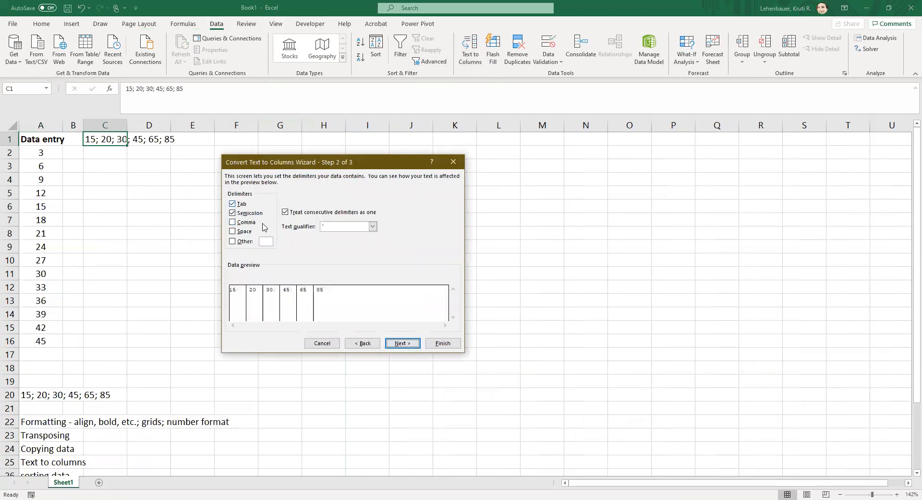
click(402, 343)
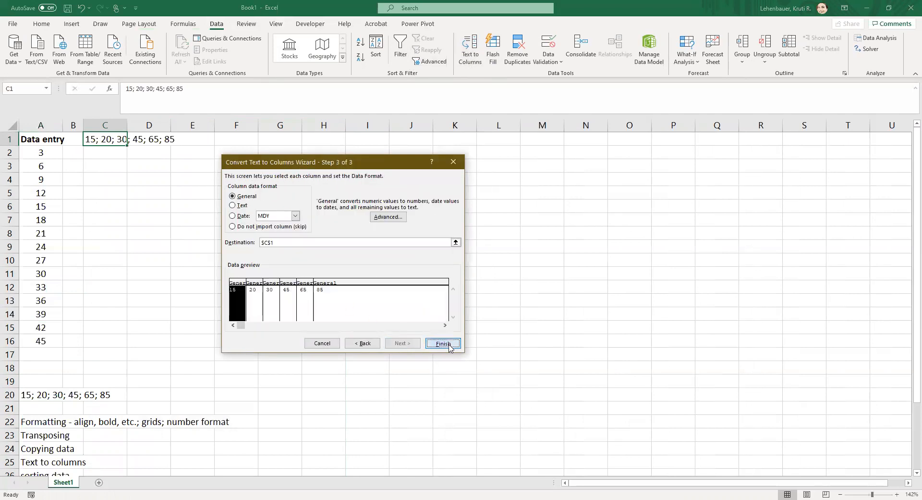
key(Return)
Copy the numbers in C1:H1 and paste them transposed as a column starting at J1
drag(115, 138, 322, 142)
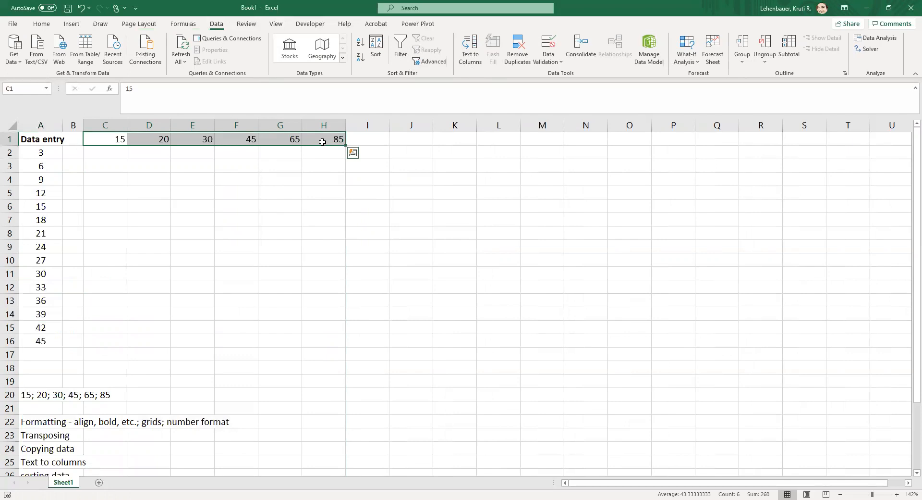
key(ctrl+c)
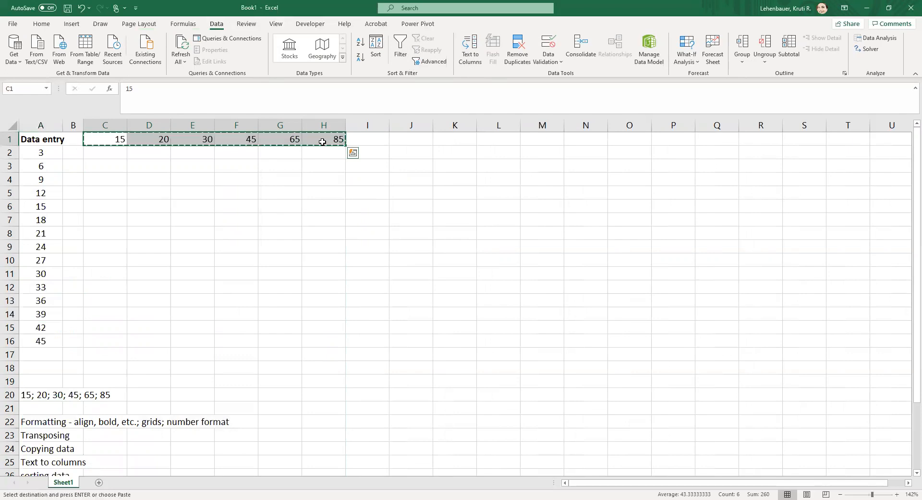
click(414, 139)
right_click(415, 138)
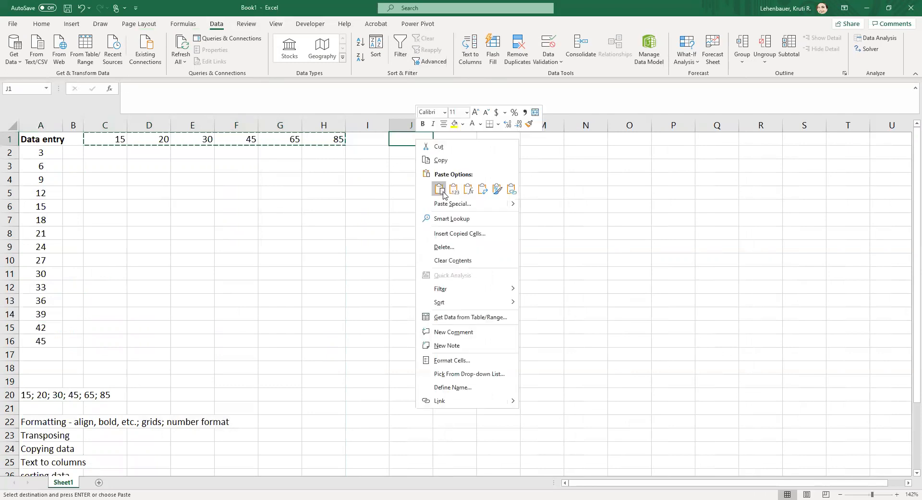
click(482, 190)
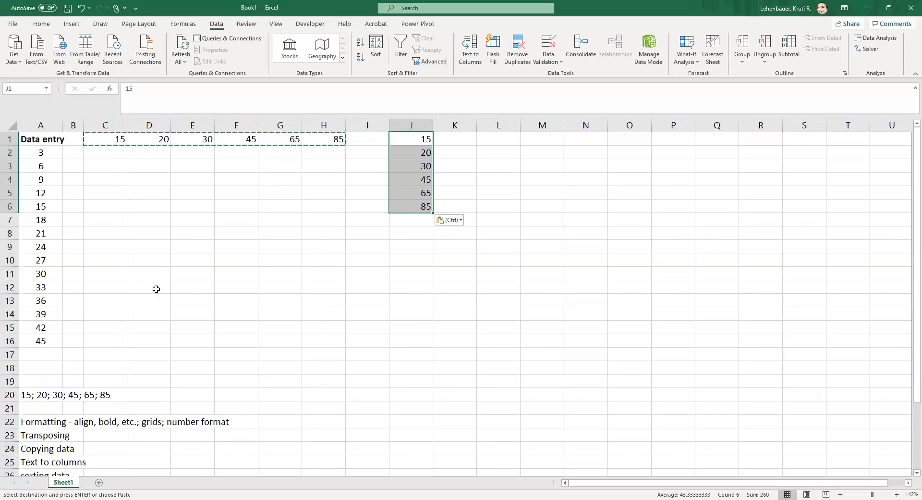
Sort the numbers in J1:J6 from largest to smallest
scroll(155, 290, down, 1)
scroll(156, 288, up, 1)
click(360, 58)
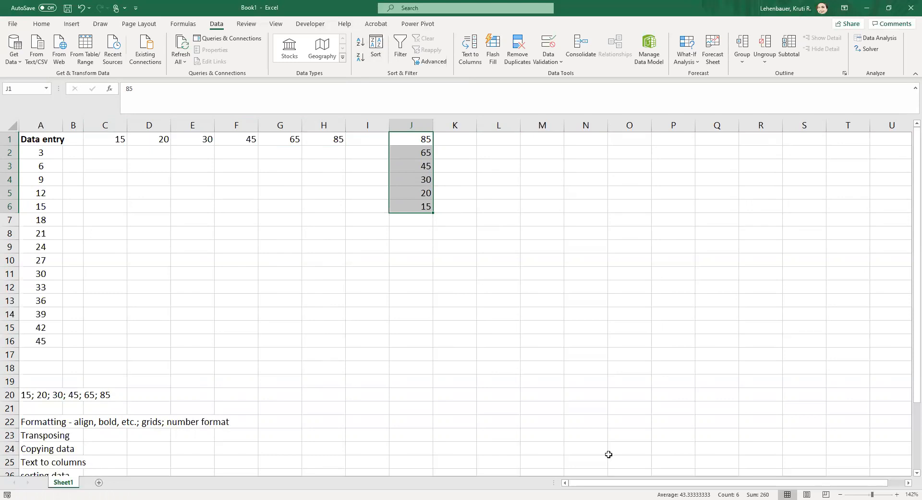
Draw a diagonal straight arrow from cell G4 down to J14, about 2.15" high and 2.06" wide
scroll(134, 355, down, 1)
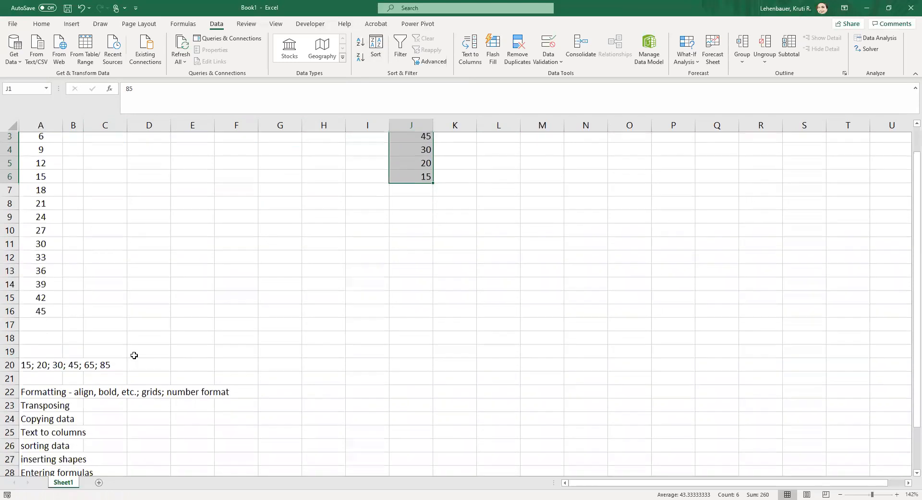
scroll(134, 355, down, 2)
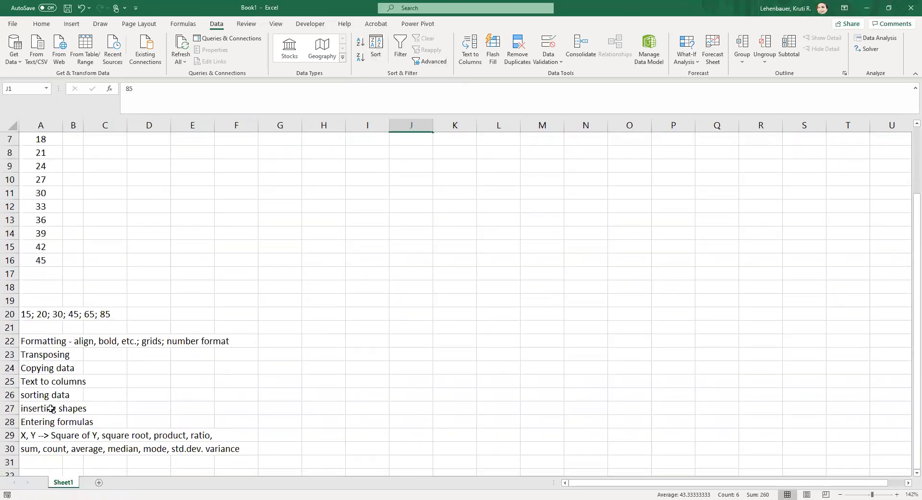
scroll(261, 366, up, 2)
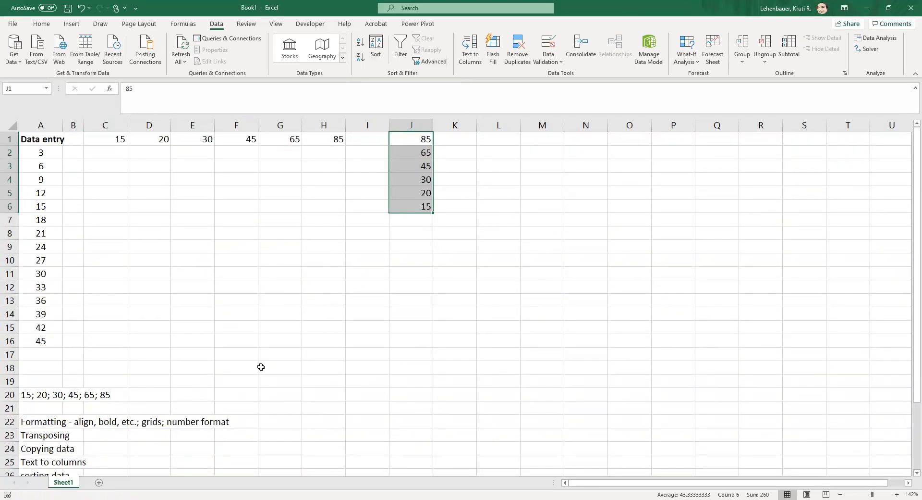
click(72, 25)
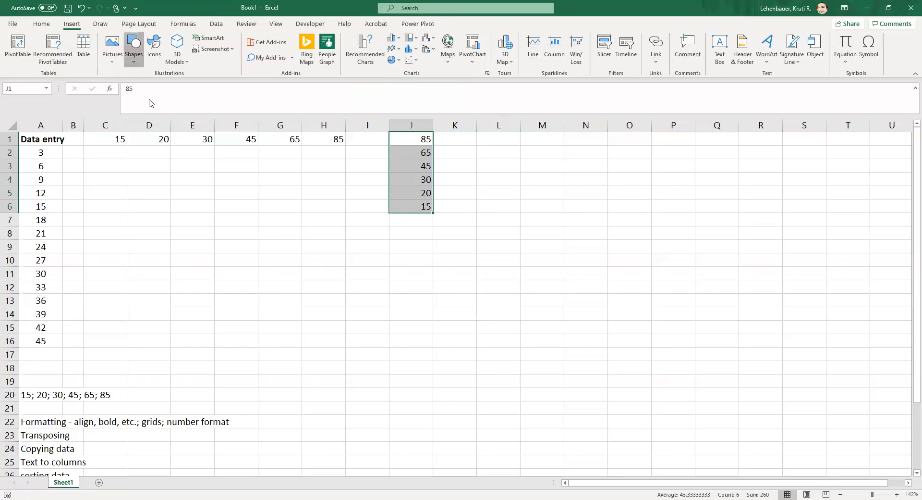
click(151, 89)
drag(287, 176, 421, 316)
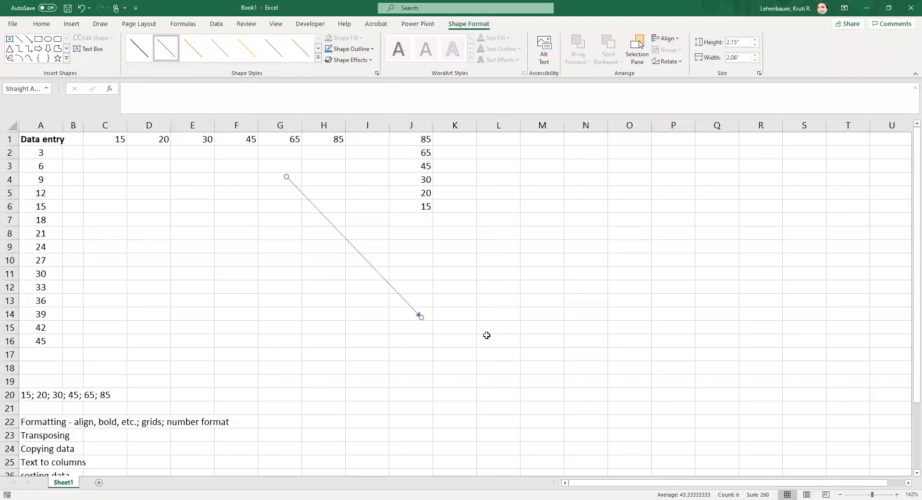
Apply the thickest black theme line style to the arrow and set its outline color to standard blue
click(139, 48)
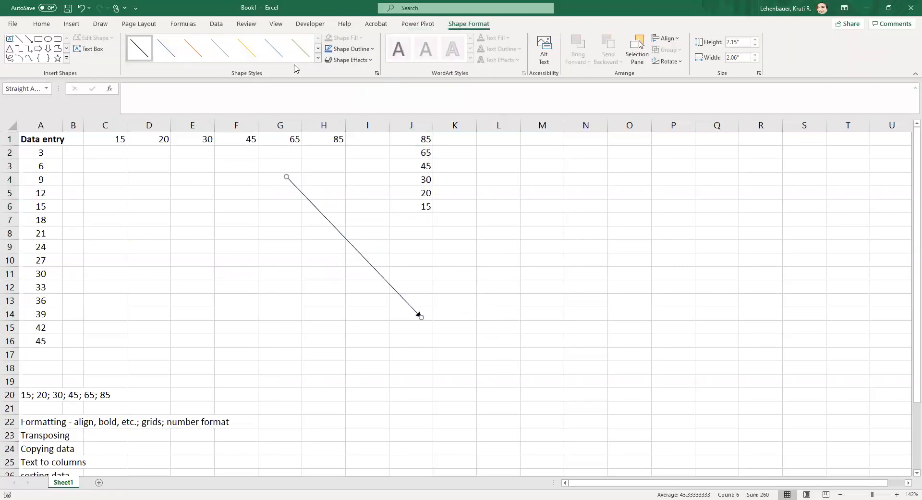
click(317, 58)
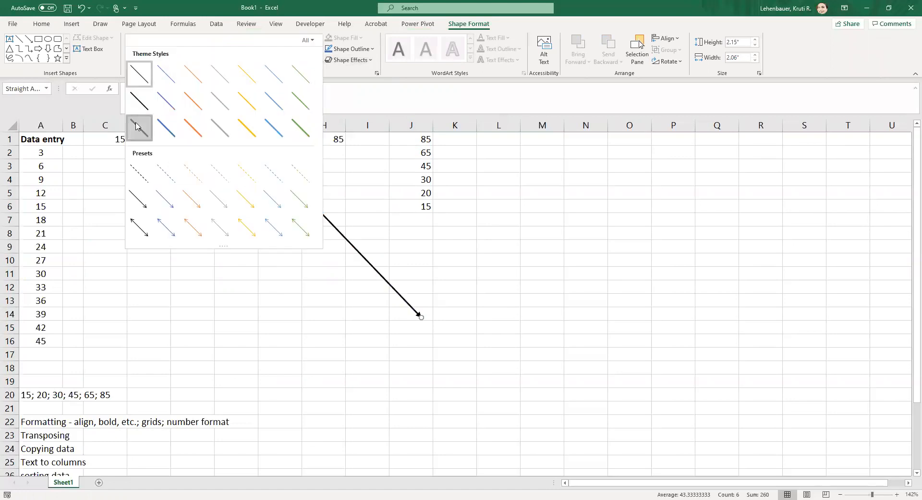
click(137, 126)
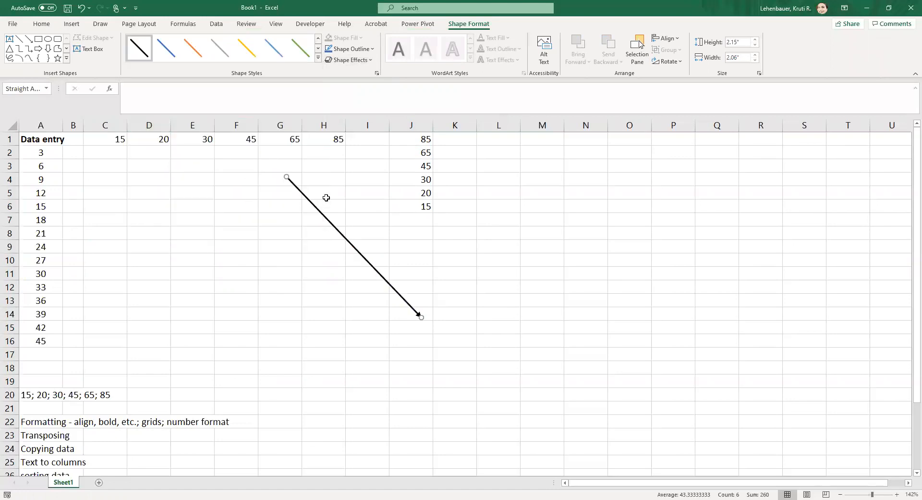
click(356, 50)
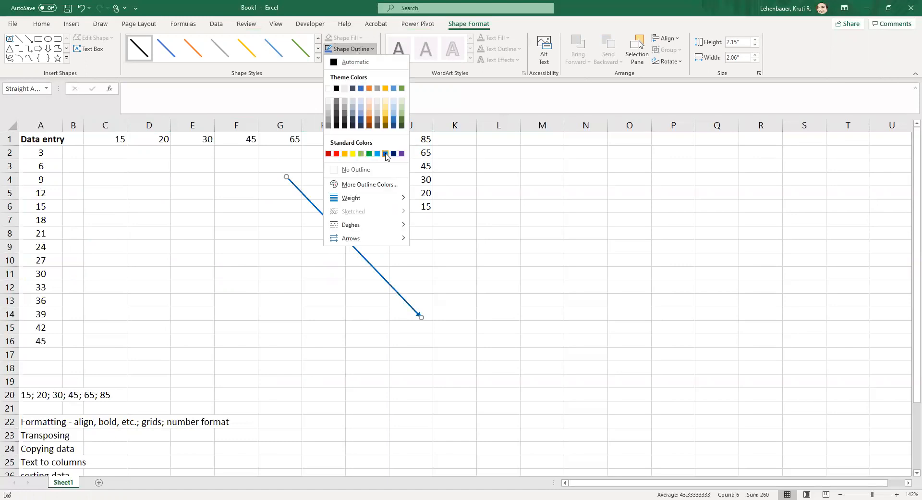
click(385, 154)
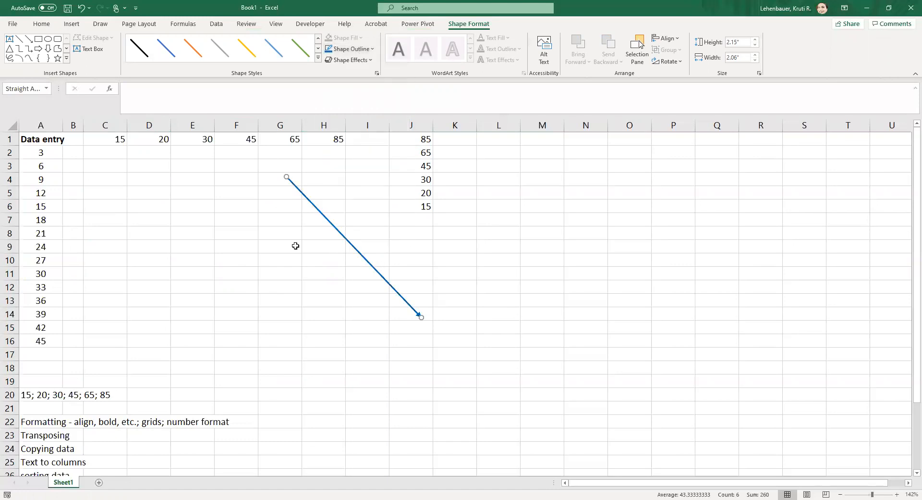
Add the largest yellow glow variation to the arrow
click(344, 60)
mouse_move(353, 151)
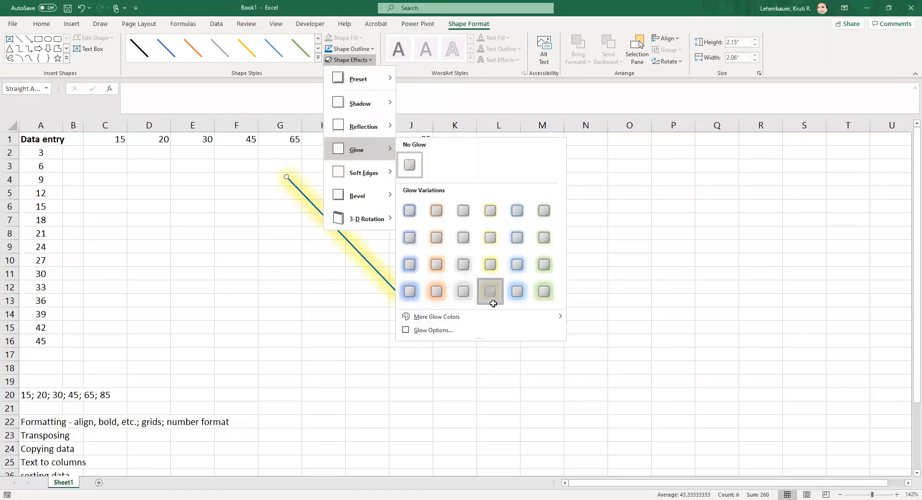
click(490, 293)
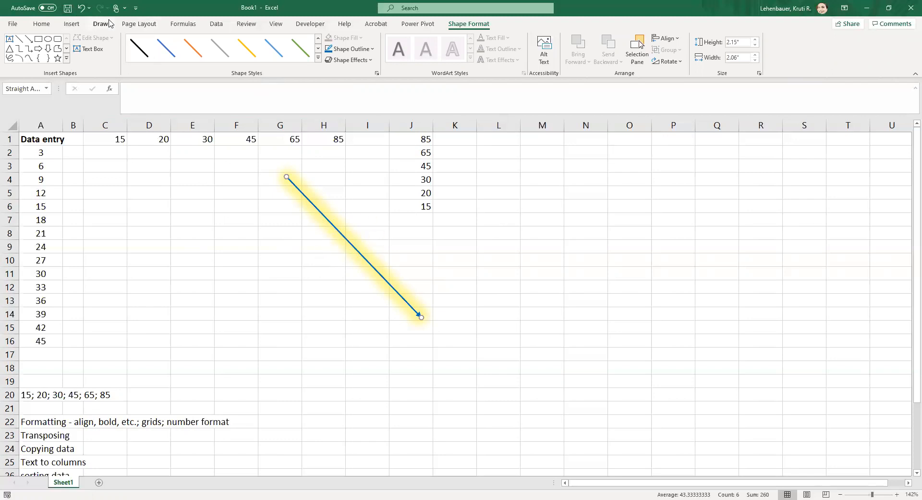
Sketch a rough open rectangle with a freeform shape over columns M to O, about 1.34" high and 1.83" wide
click(71, 25)
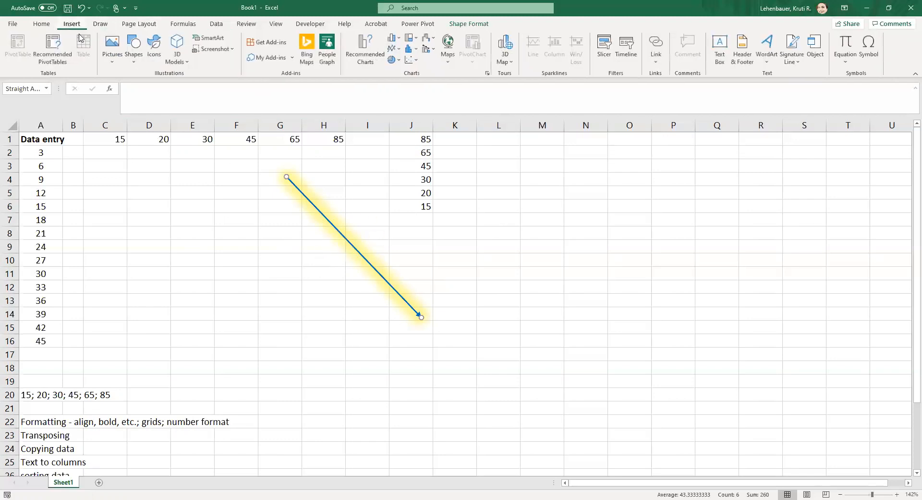
click(134, 60)
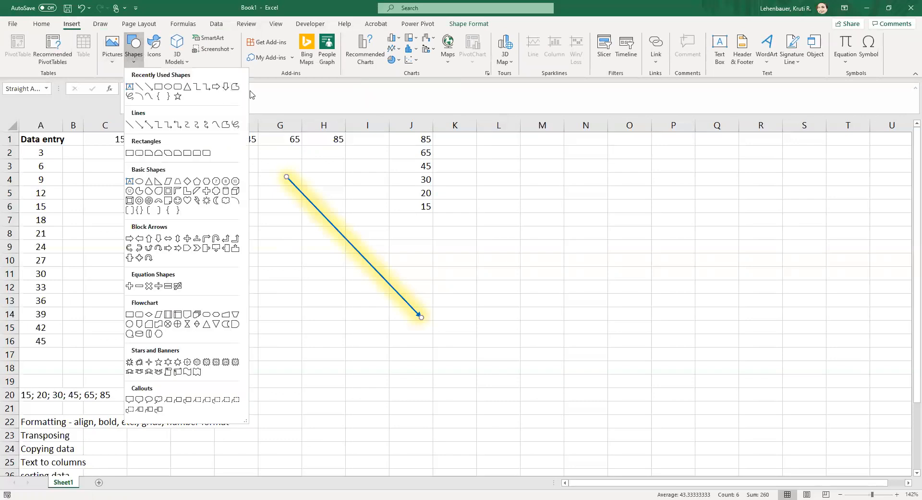
click(235, 87)
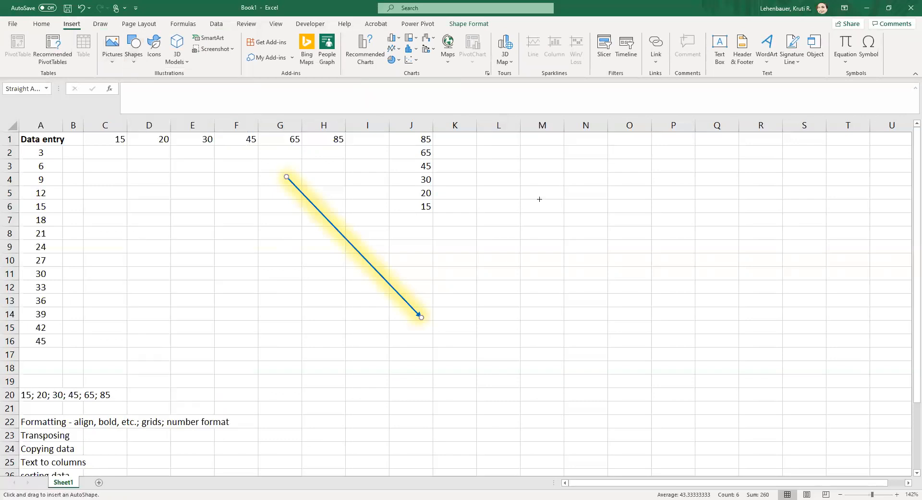
mouse_move(540, 199)
mouse_down()
mouse_move(541, 275)
mouse_move(645, 286)
mouse_move(644, 214)
mouse_move(524, 211)
mouse_up()
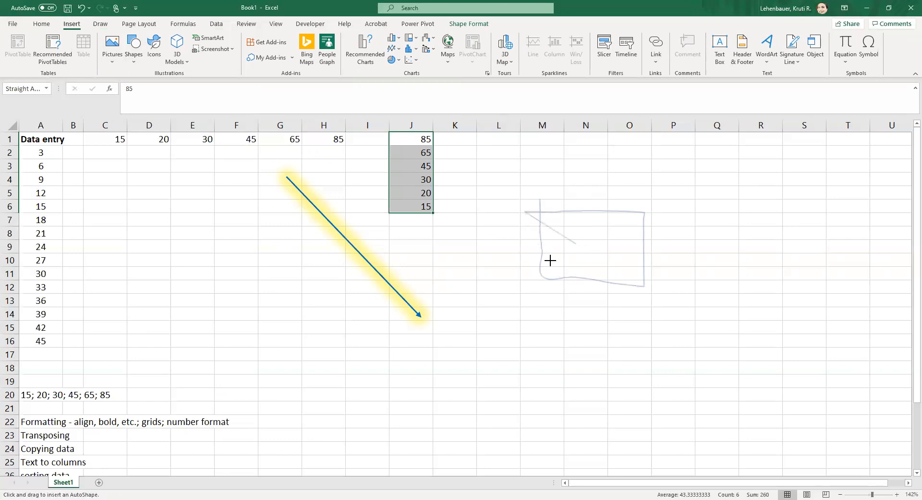
double_click(530, 230)
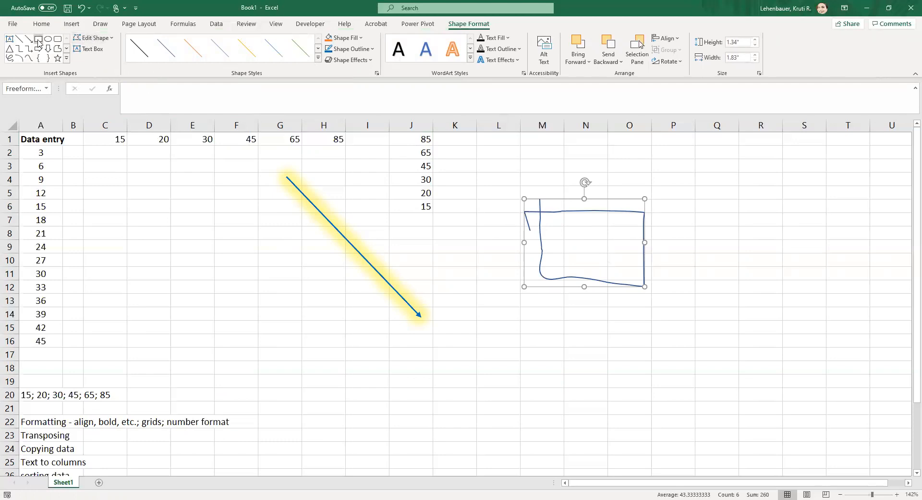
Draw a closed, filled freeform shape with a sloping upper edge over about Q4:R11, then deselect it
click(59, 51)
mouse_move(711, 185)
mouse_down()
mouse_move(709, 279)
mouse_move(767, 280)
mouse_move(768, 226)
mouse_move(743, 199)
mouse_move(713, 187)
mouse_up()
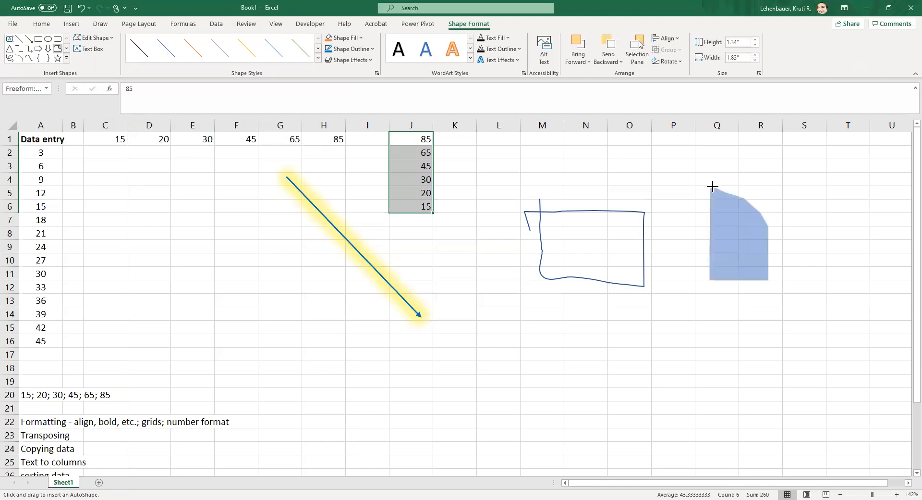
click(831, 247)
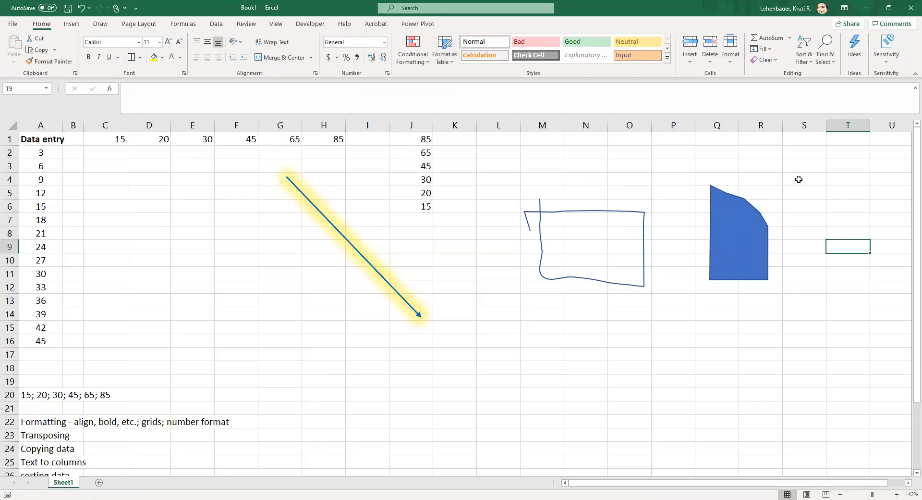
Enlarge the filled freeform shape by its lower outer corner so it extends to about cell S16
click(768, 265)
drag(769, 279, 803, 336)
click(899, 299)
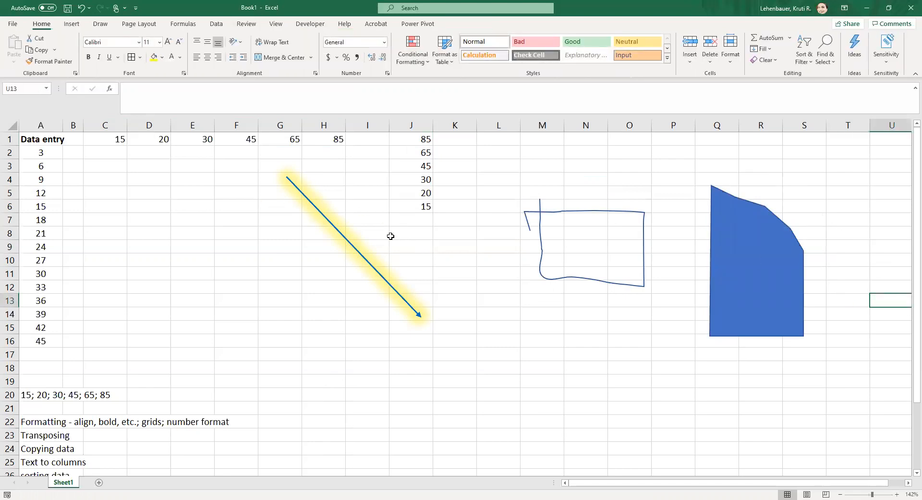
Copy A1:A16 from Sheet1 and paste it at A1 of a new worksheet
scroll(190, 294, down, 2)
scroll(190, 294, up, 2)
click(51, 139)
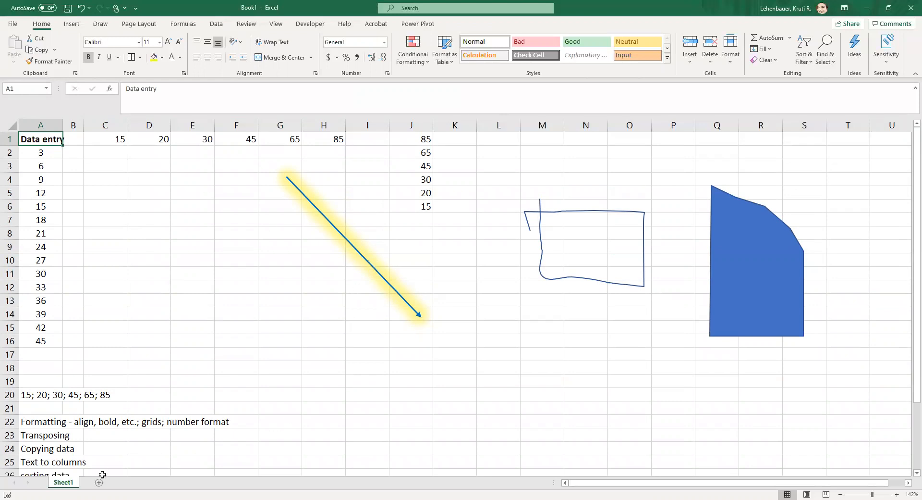
drag(48, 139, 41, 332)
key(ctrl+c)
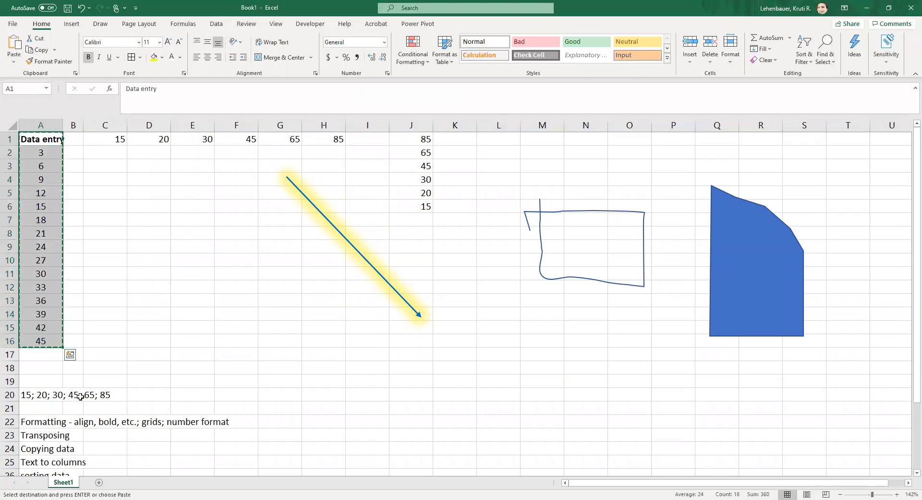
click(99, 481)
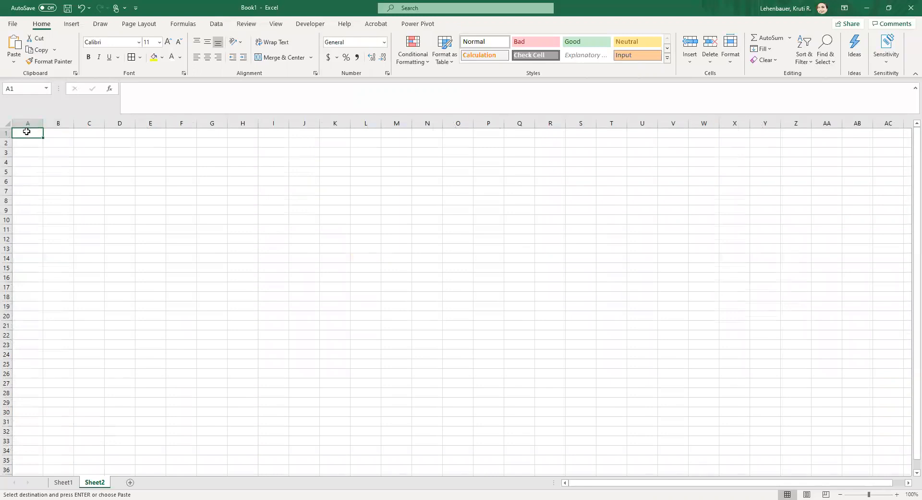
key(ctrl+v)
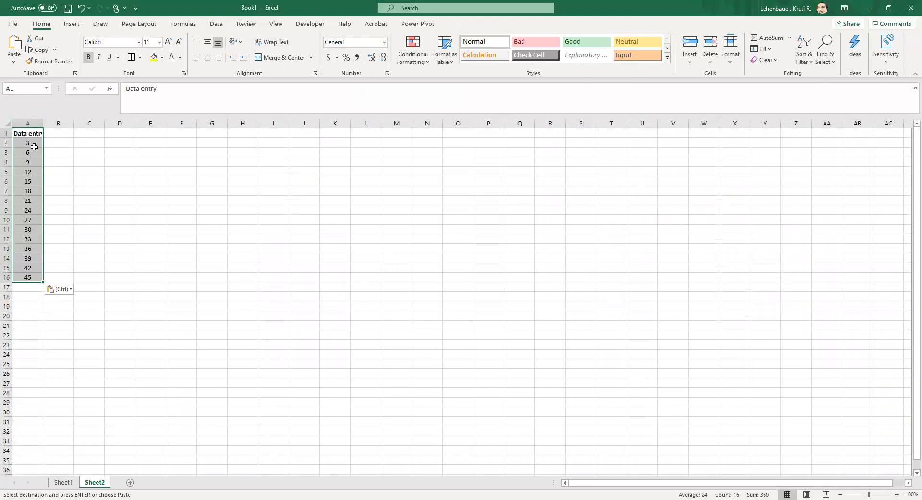
Zoom the new sheet to fit the range A1:J18
drag(29, 134, 310, 297)
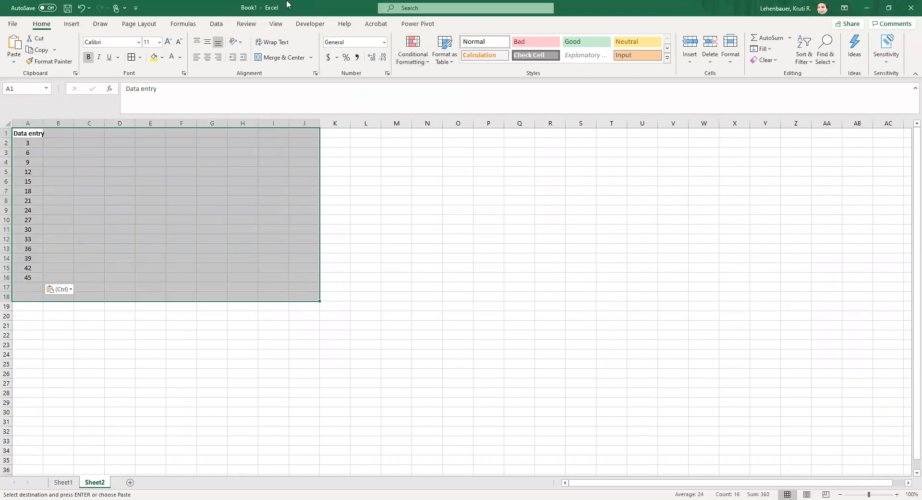
click(276, 24)
click(247, 51)
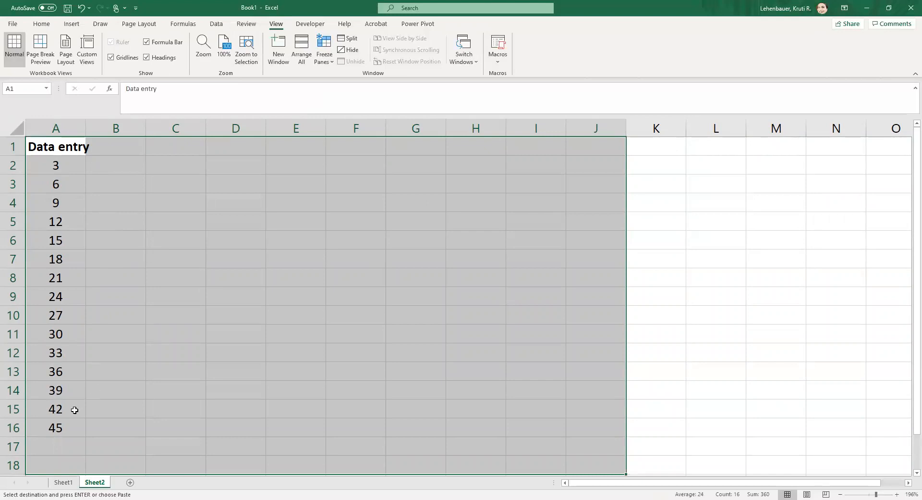
Copy the three topic lines starting with "Entering formulas" in A28:A30 of Sheet1 and paste them at K1 of Sheet2
click(64, 482)
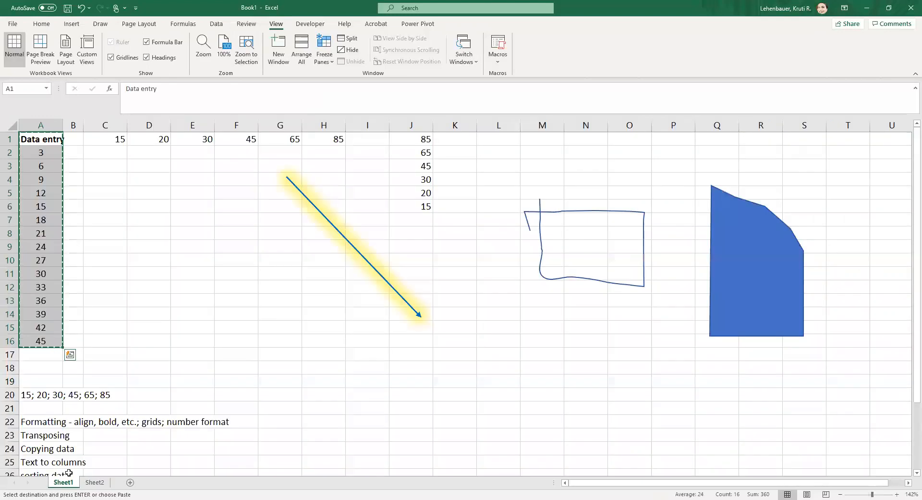
scroll(120, 428, down, 3)
drag(41, 381, 42, 409)
key(ctrl+c)
click(95, 482)
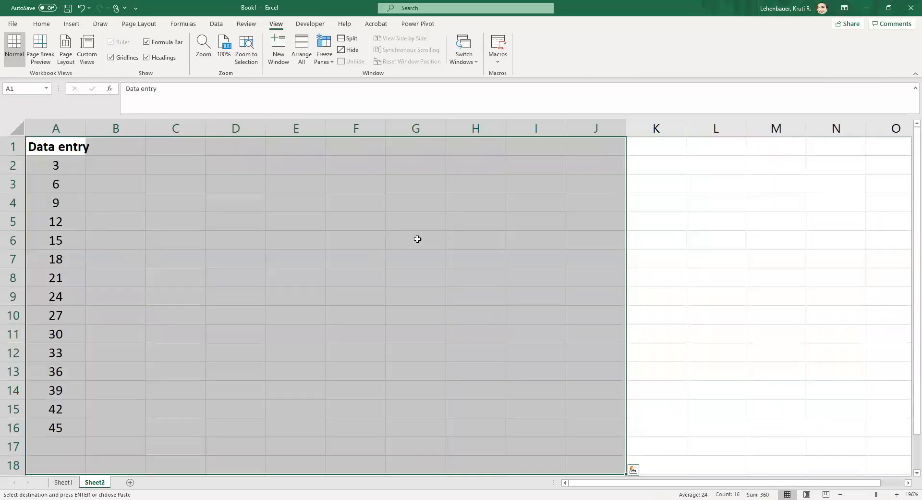
click(668, 151)
key(ctrl+v)
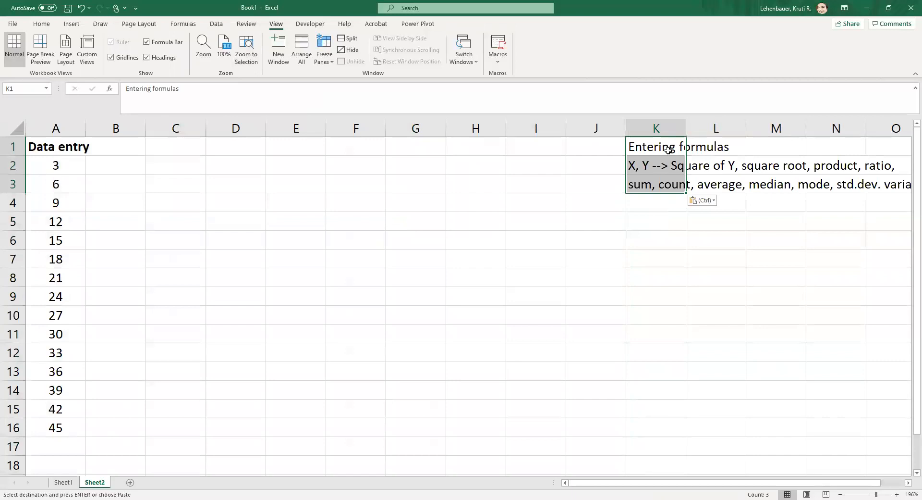
Replace the heading in A1 of Sheet2 with "X"
click(111, 165)
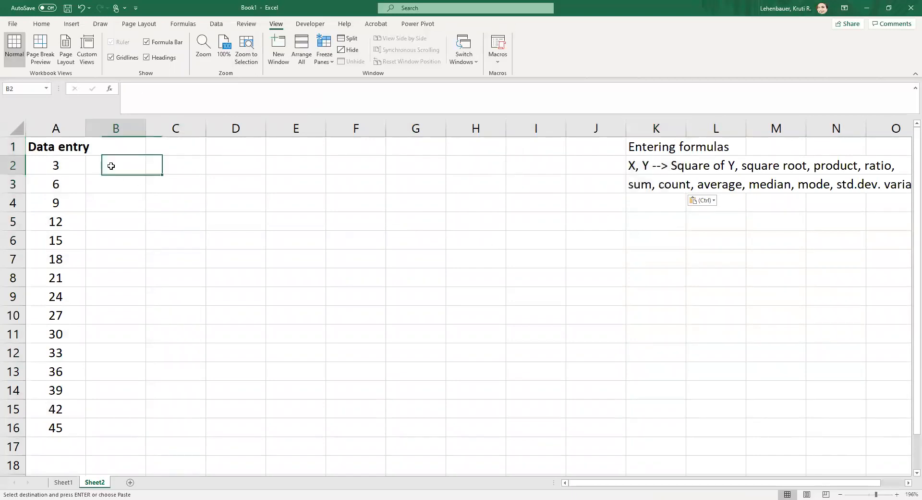
click(67, 145)
text(X)
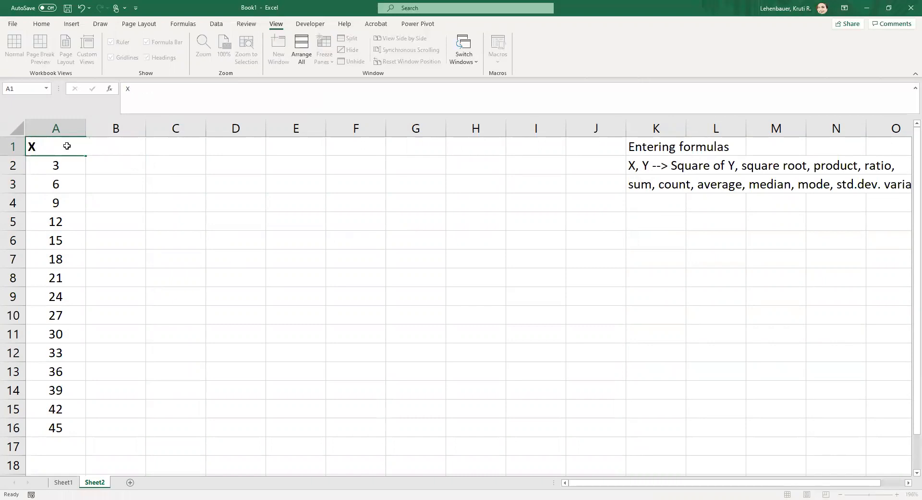
key(Return)
Center the contents of column A and underline the heading in A1
click(61, 129)
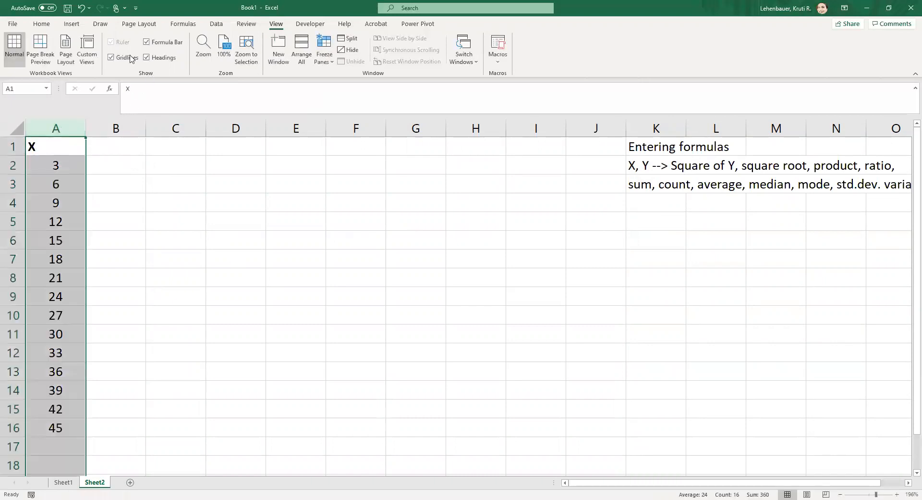
click(42, 23)
click(205, 57)
click(62, 146)
key(ctrl+u)
Enter the heading "X-squared" in B1
click(108, 146)
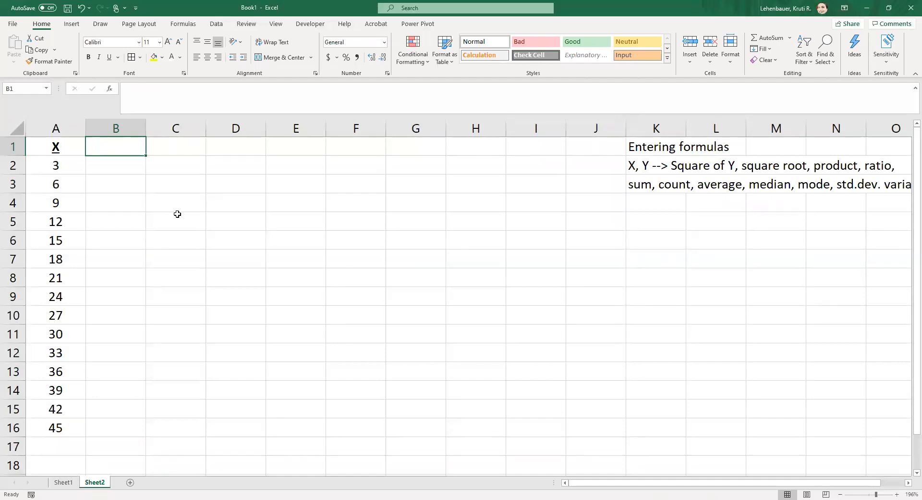
text(X-sqaured)
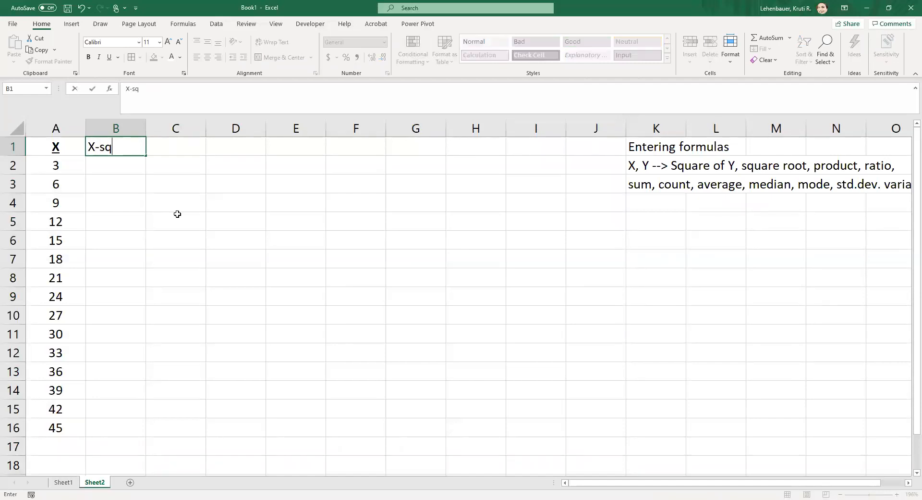
key(BackSpace)
key(BackSpace)
key(BackSpace)
key(BackSpace)
key(BackSpace)
text(uared)
key(Return)
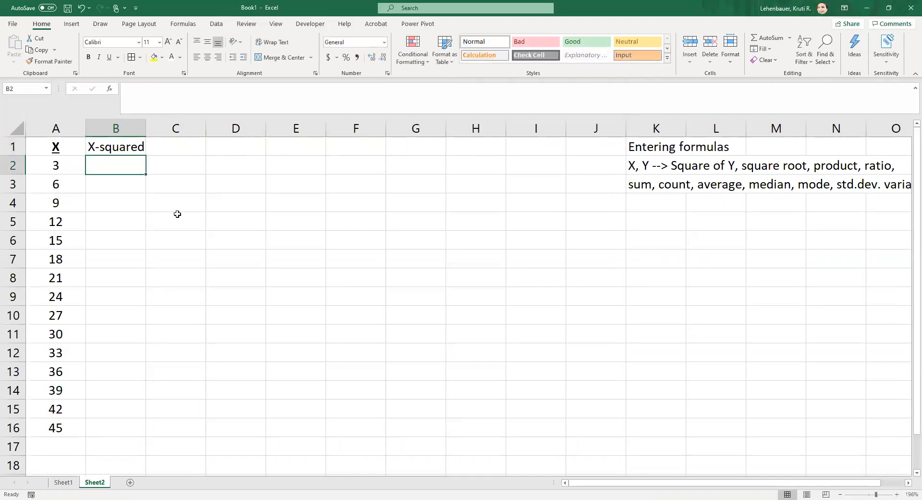
Enter the formula =3*3 in B2 to square the first X value
text(=)
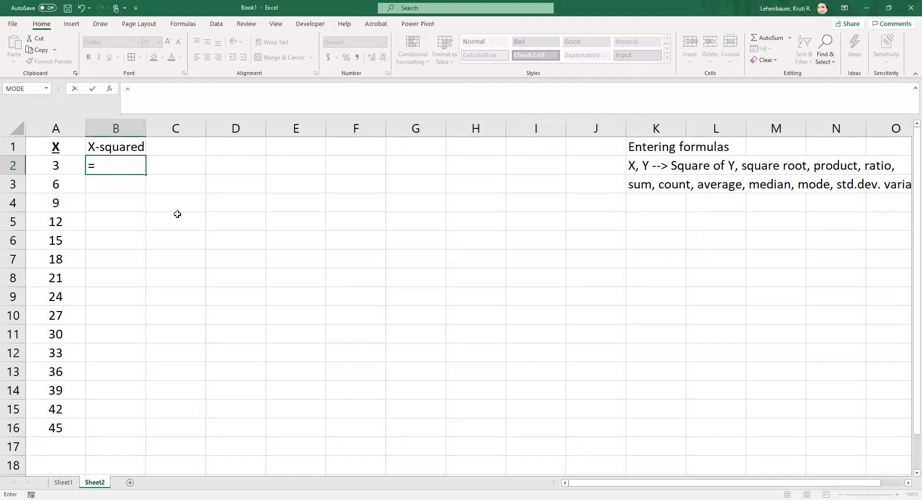
key(BackSpace)
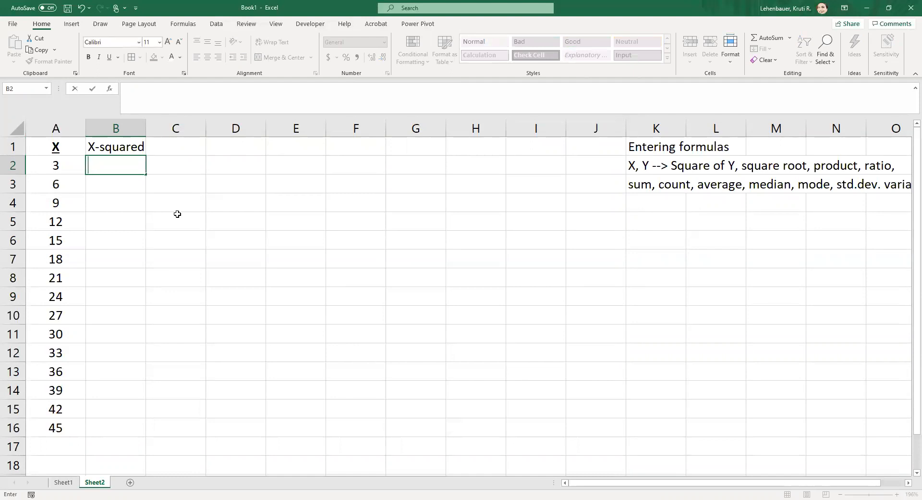
text(=)
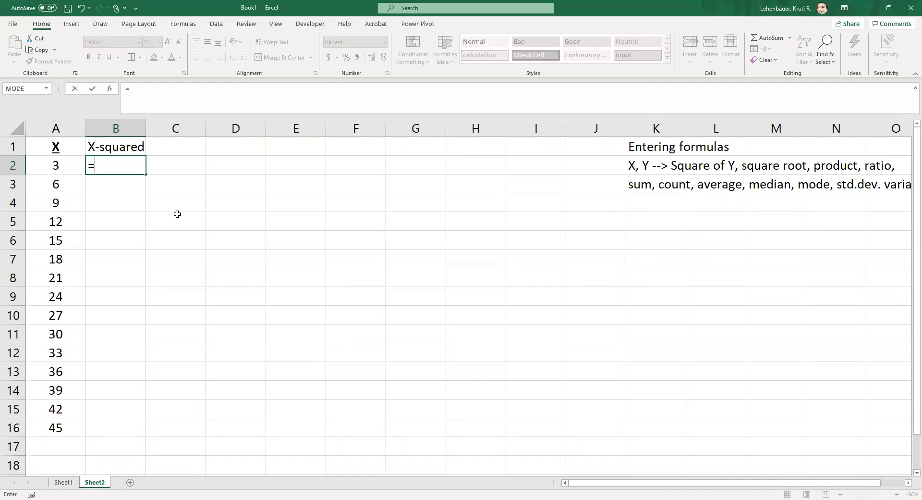
text(3*3)
key(Return)
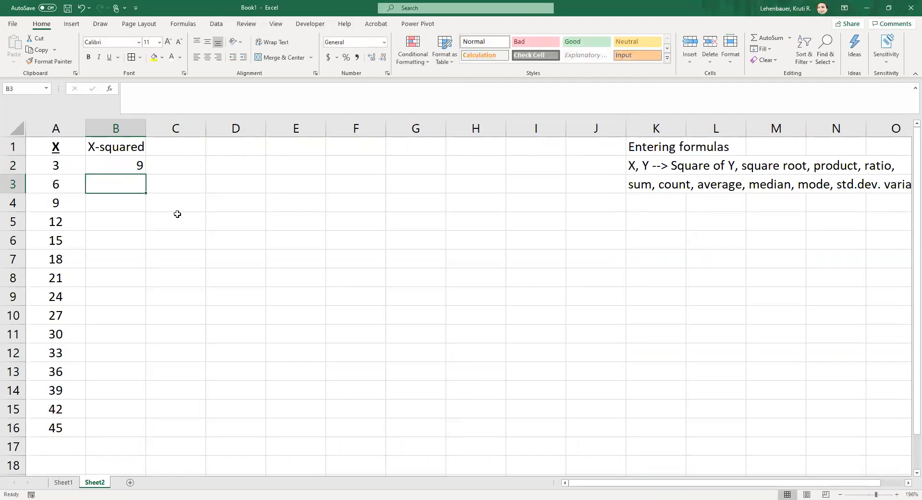
Enter the formula =6^2 in B3 and compare it with the formula in B2
text(=)
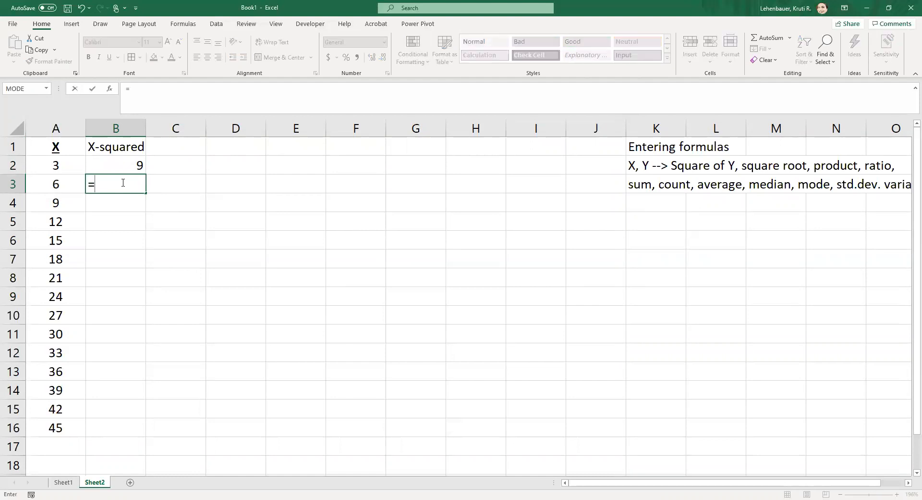
text(6)
text(2)
key(Return)
click(122, 183)
click(127, 166)
click(123, 187)
click(122, 165)
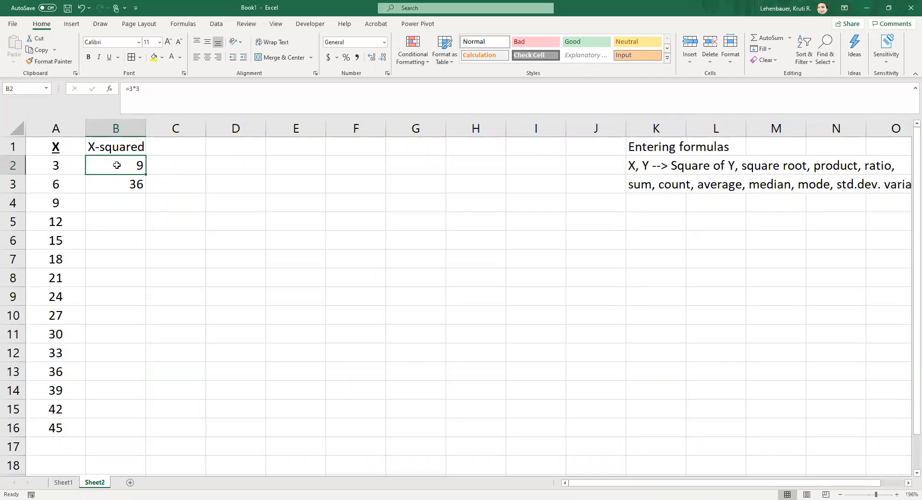
click(119, 184)
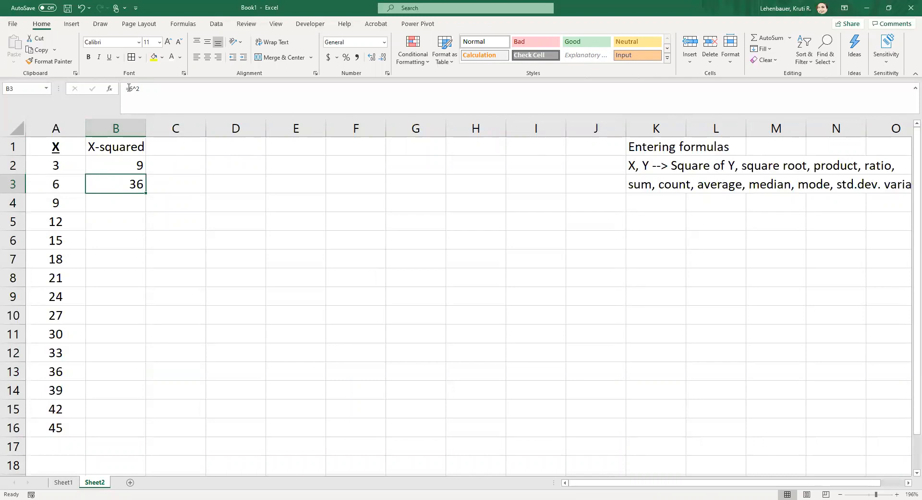
Enter the formula =A4^2 in B4, using a cell reference to the X value in A4
click(115, 213)
click(118, 200)
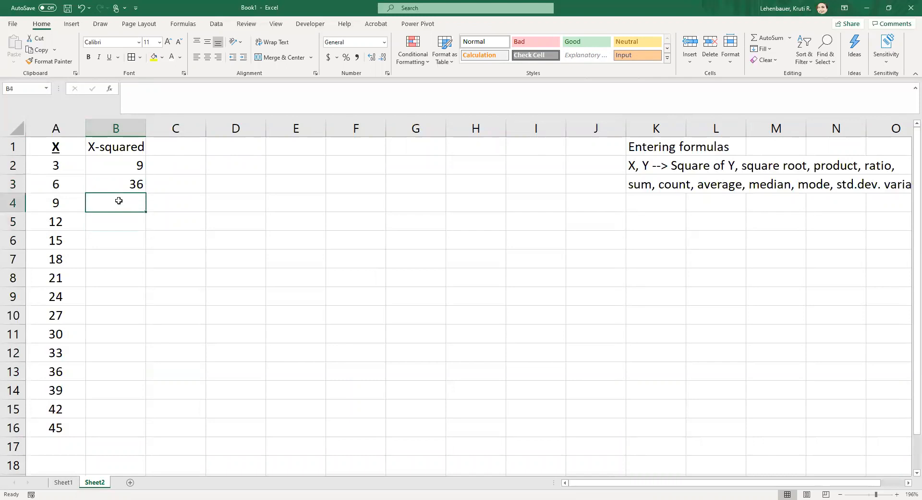
text(=)
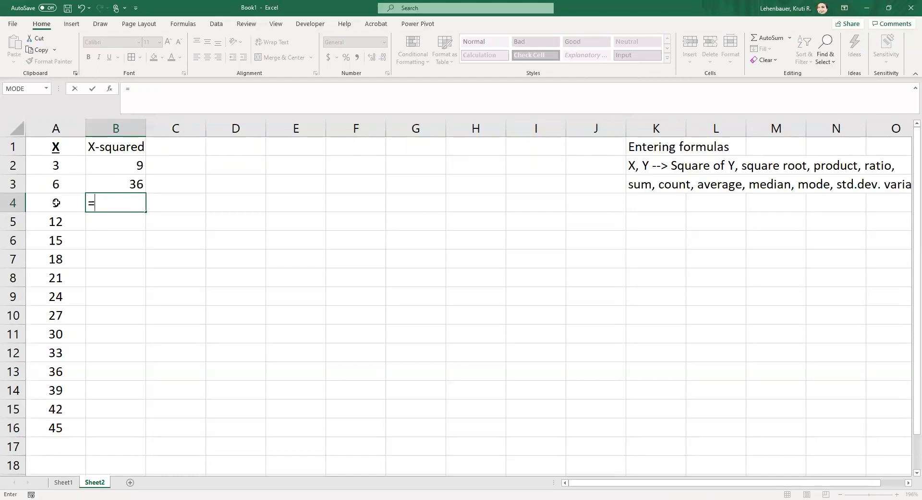
click(57, 202)
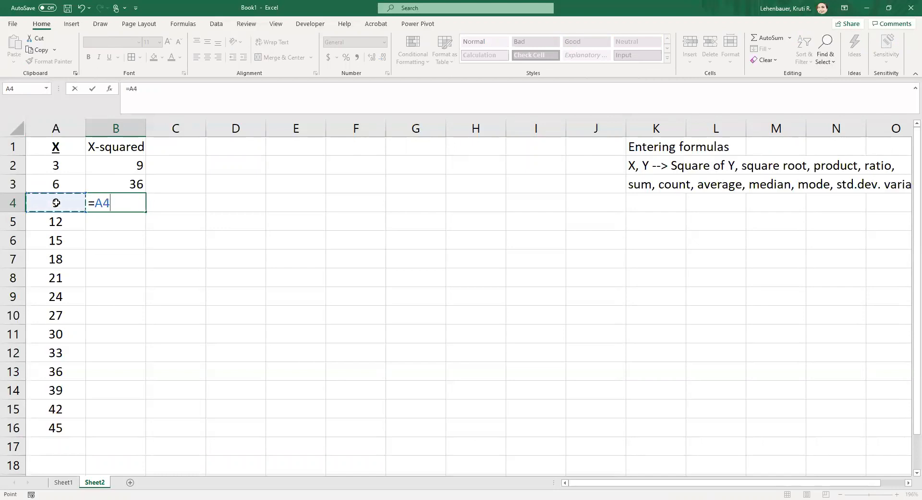
text(^2)
key(Return)
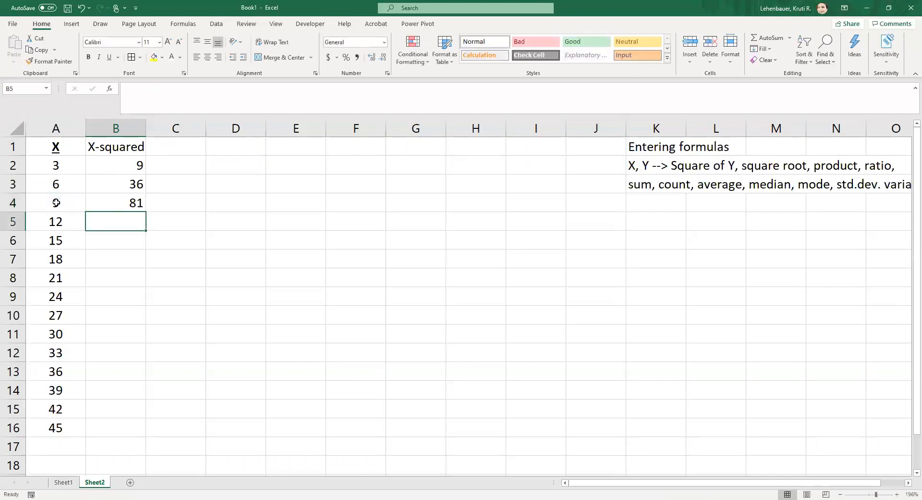
Fill the B4 formula down through B16 and check the cell references in the copied formulas in B5 and B6
click(143, 204)
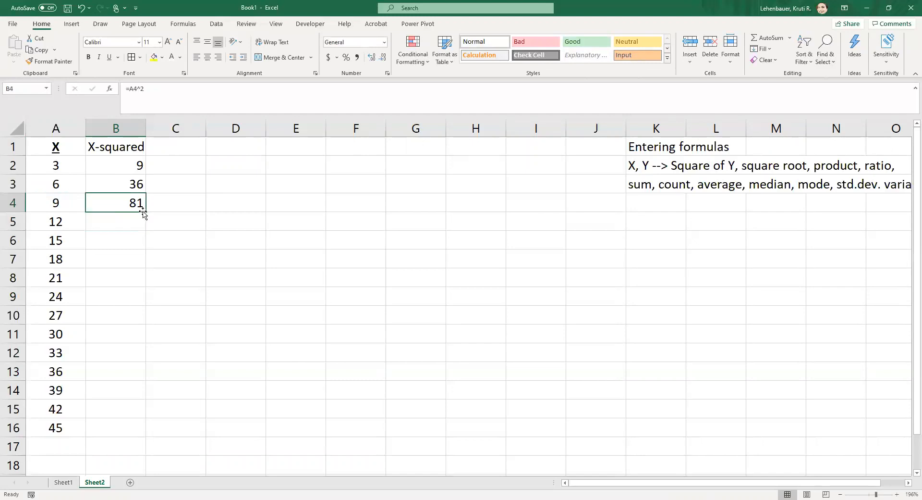
drag(146, 212, 126, 433)
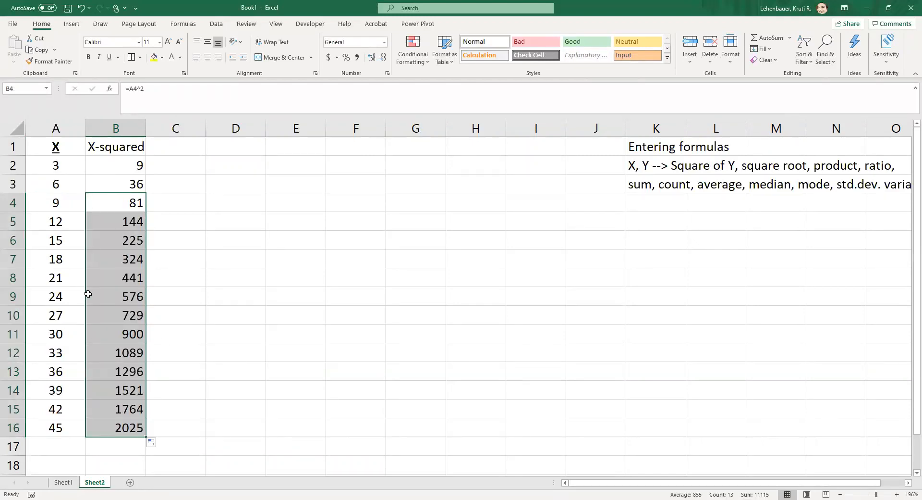
click(122, 200)
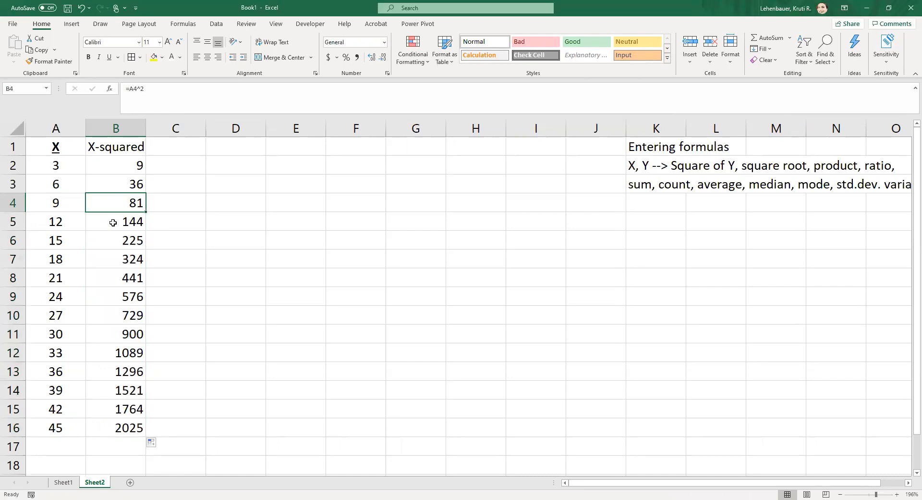
click(113, 224)
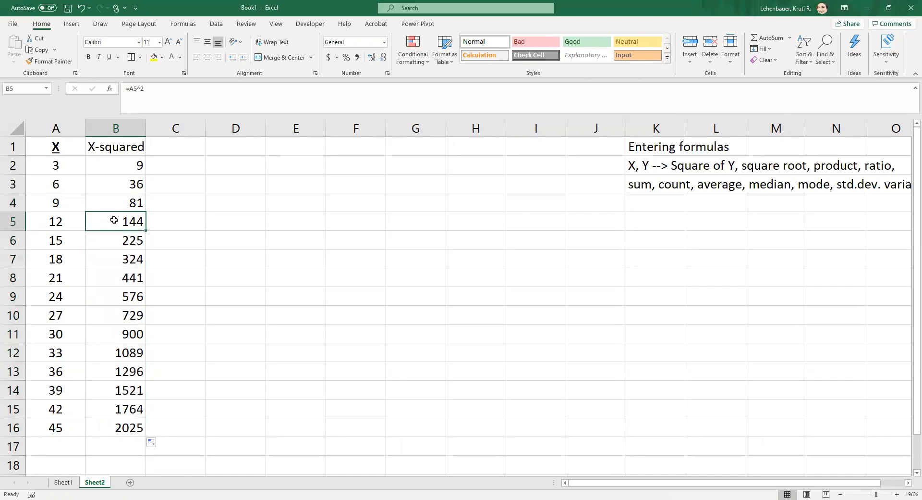
click(152, 86)
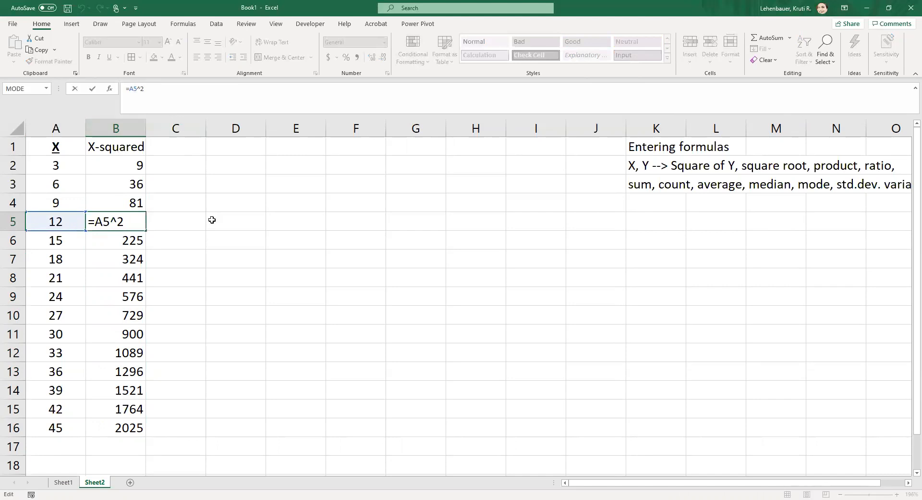
key(Return)
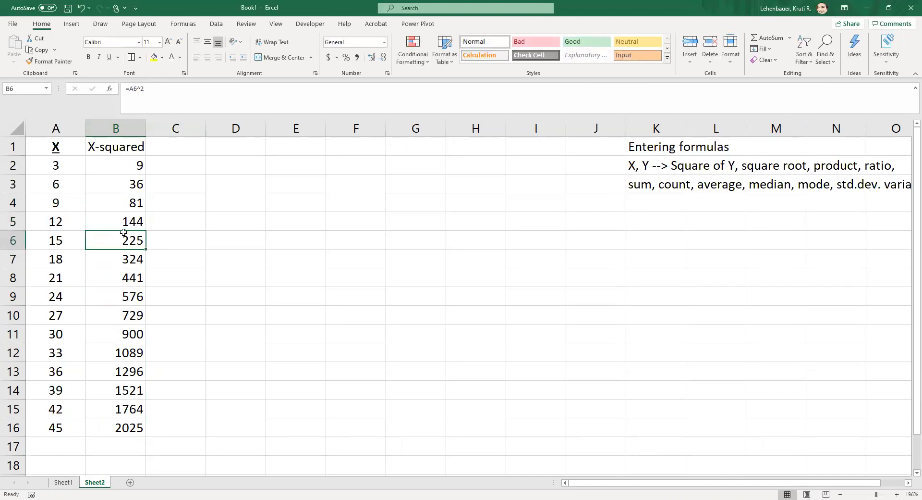
click(157, 88)
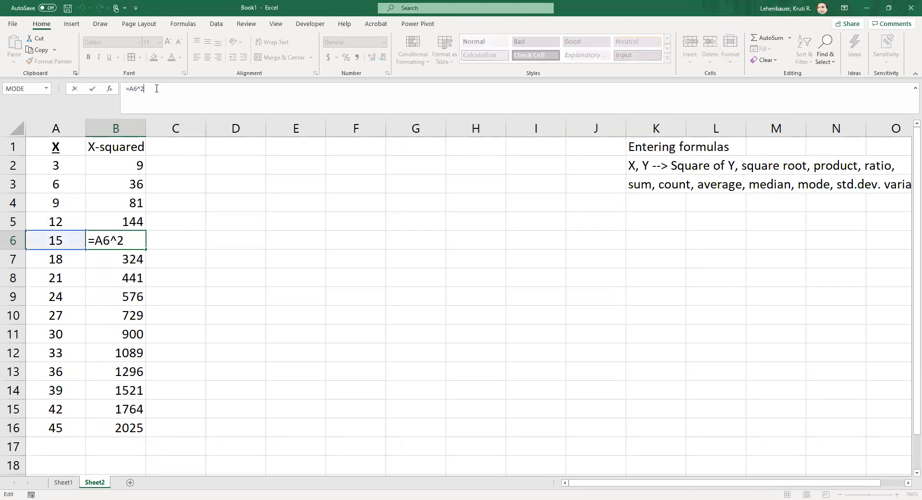
key(Return)
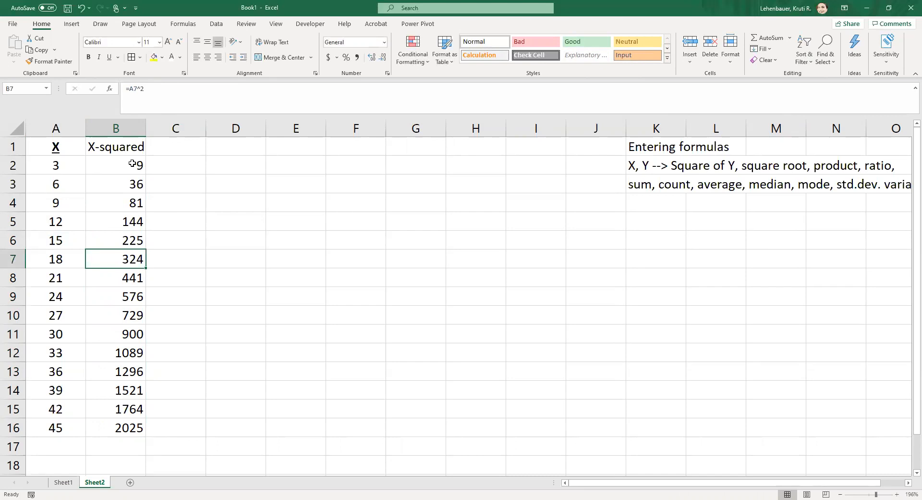
Enter the heading "x-squared - 9" in C1
click(181, 145)
text(x-)
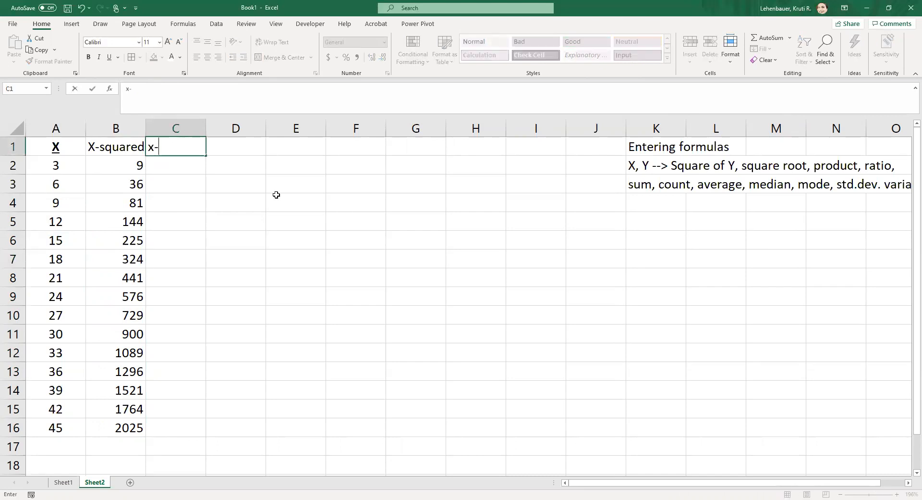
text(squared -)
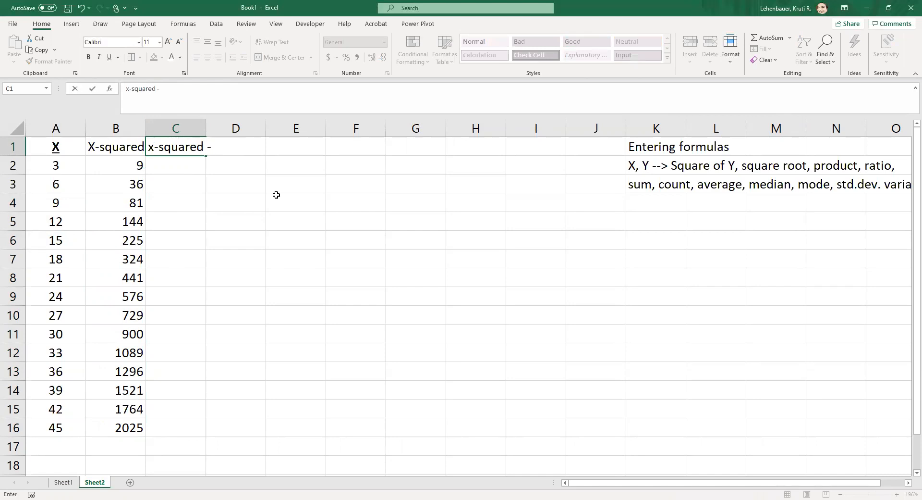
text( 9)
key(Return)
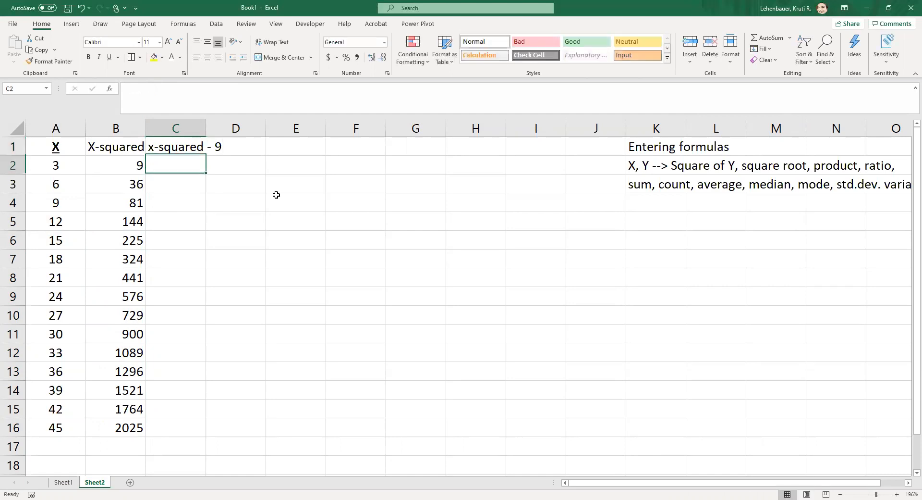
Widen column C to fit its heading and underline the headings in C1 and B1
click(184, 126)
drag(206, 125, 228, 126)
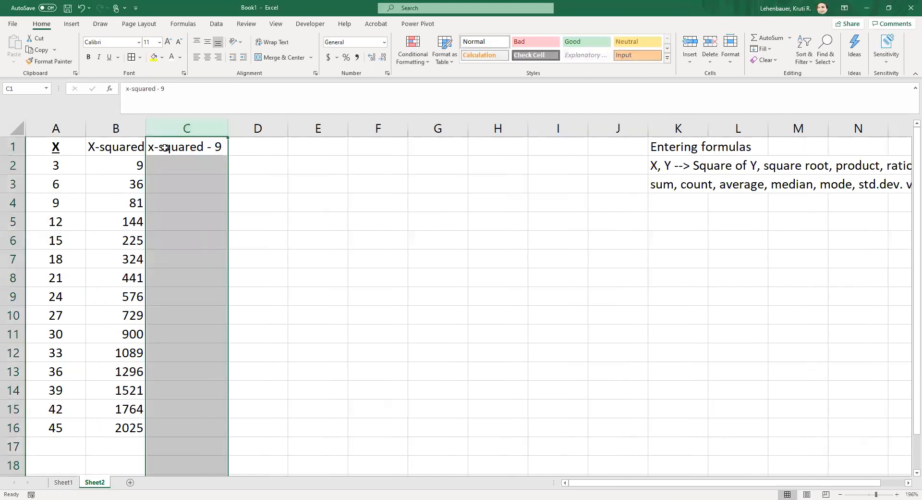
click(166, 148)
click(109, 57)
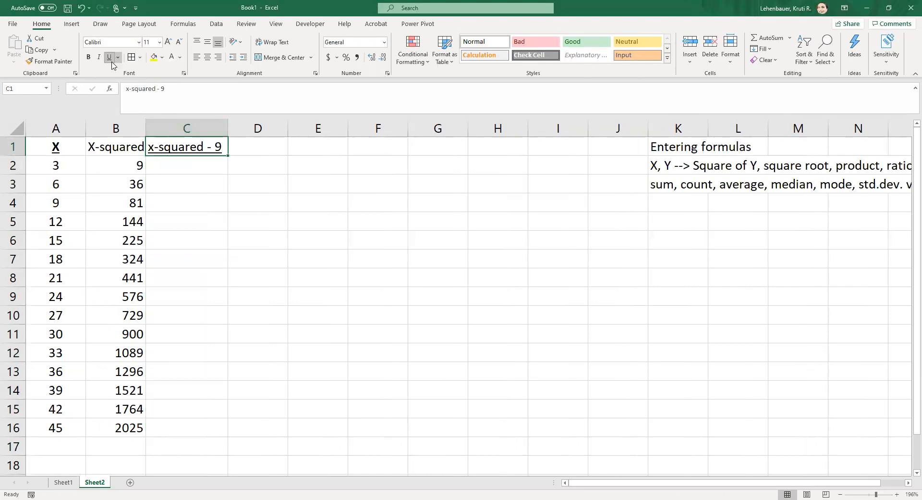
key(Left)
click(109, 57)
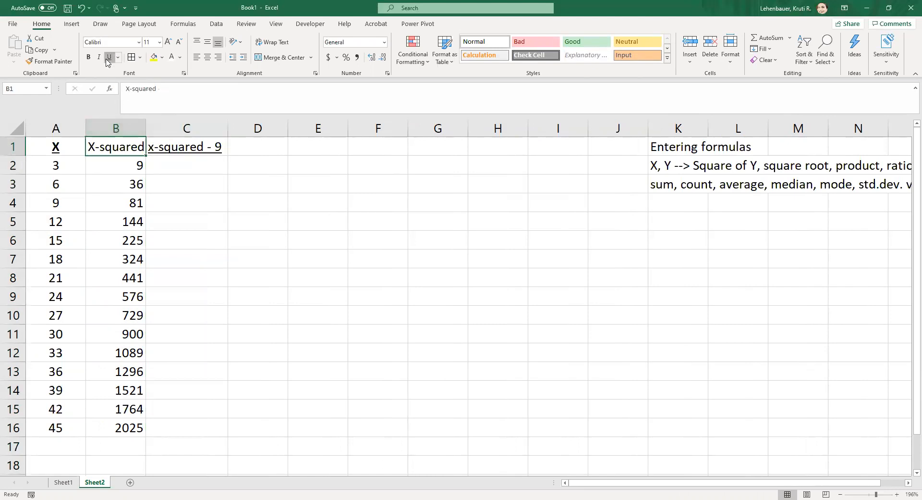
Enter the formula =A2^2 - $A$4 in C2, making the reference to A4 absolute
click(175, 150)
click(185, 163)
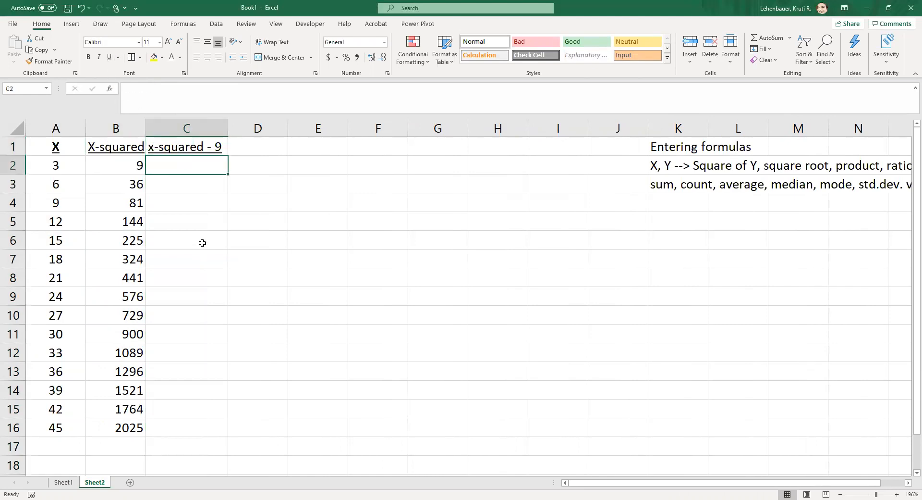
click(56, 202)
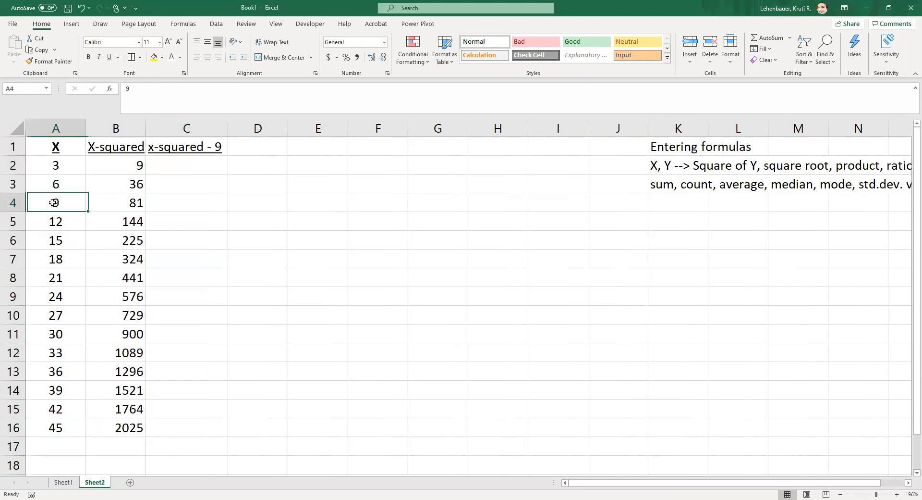
click(185, 163)
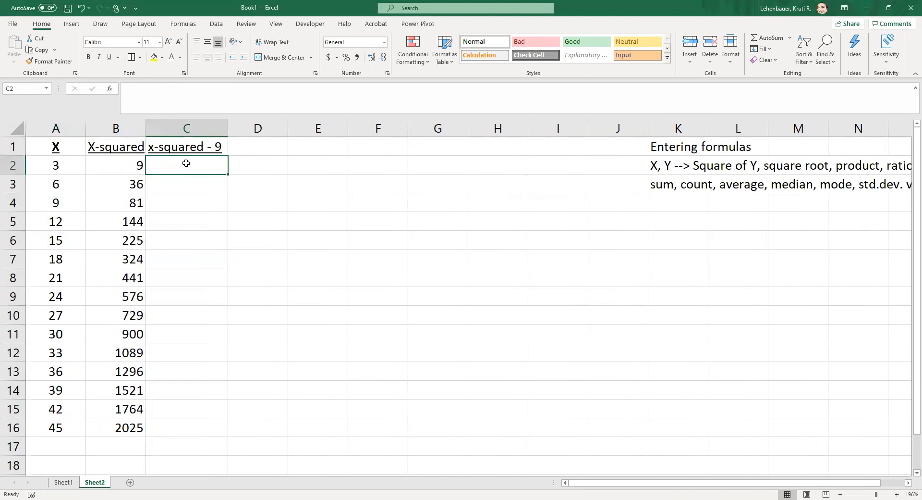
text(=)
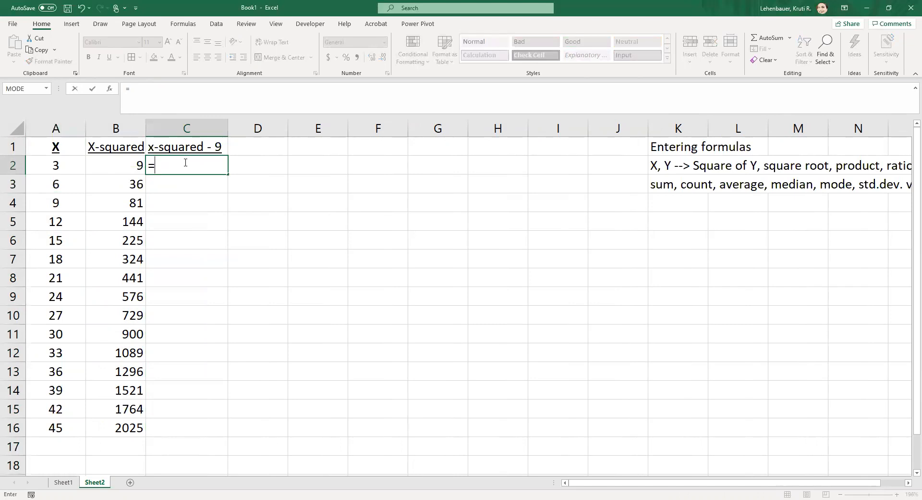
click(57, 166)
text(^2 -)
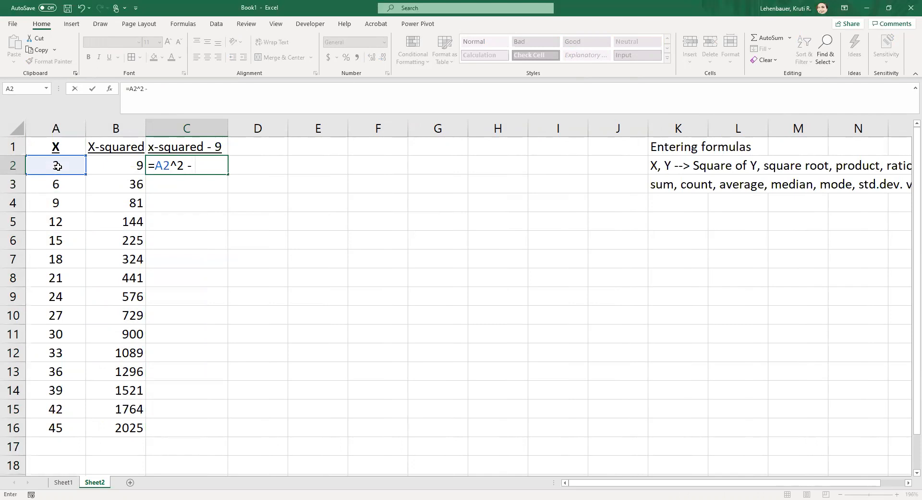
click(47, 200)
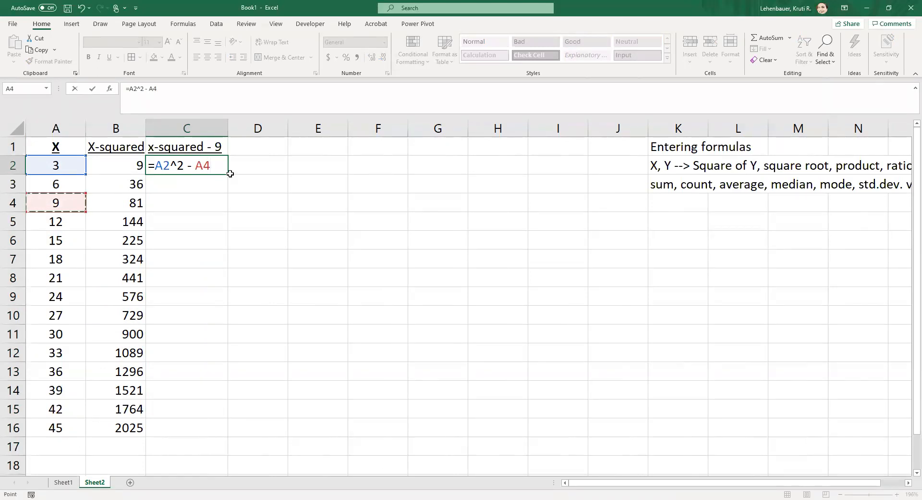
double_click(201, 165)
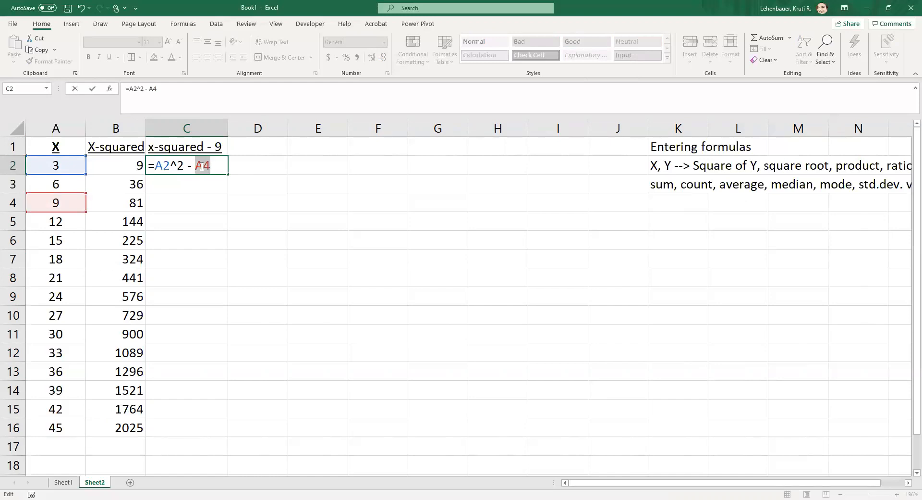
key(F4)
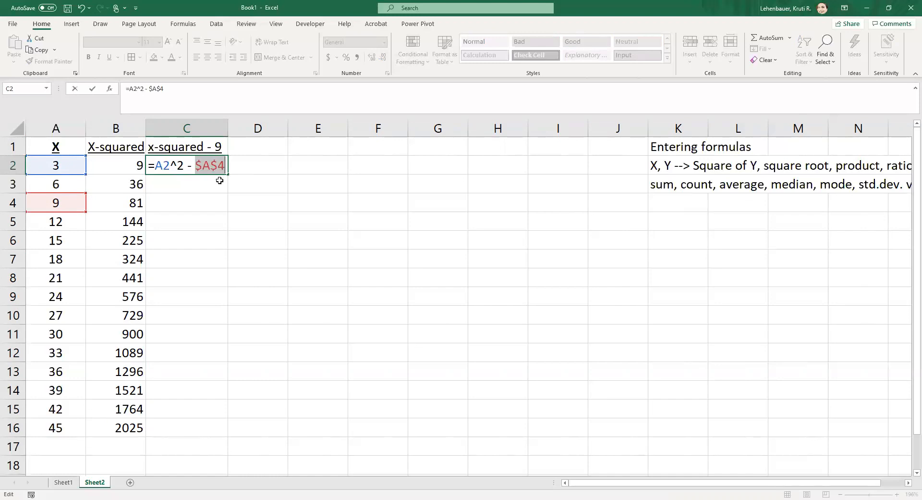
key(Return)
Fill the C2 formula down through C16 and check the copied formula in C3
click(212, 165)
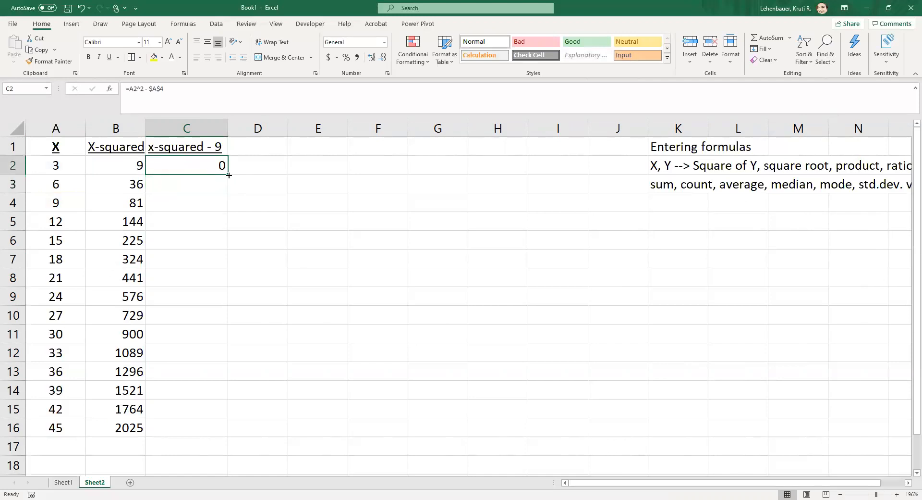
drag(228, 175, 215, 416)
click(197, 180)
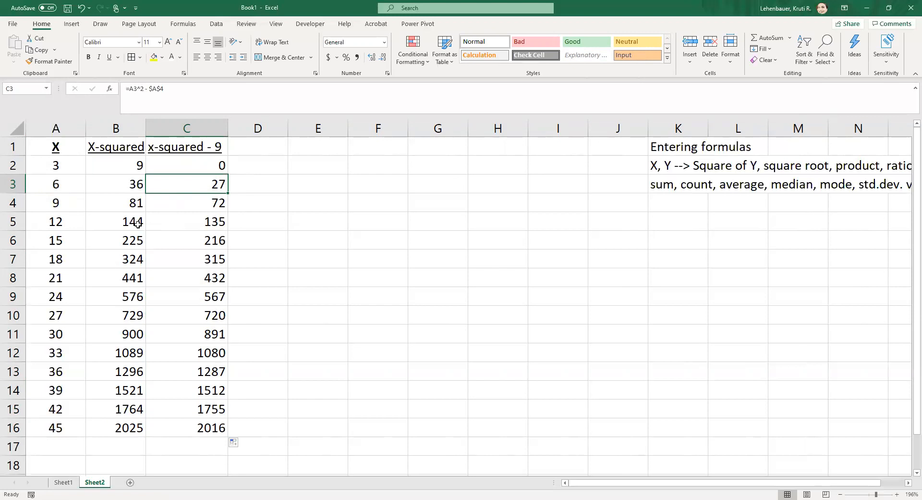
Check the cell references in the copied formulas in C5 and C10
click(216, 221)
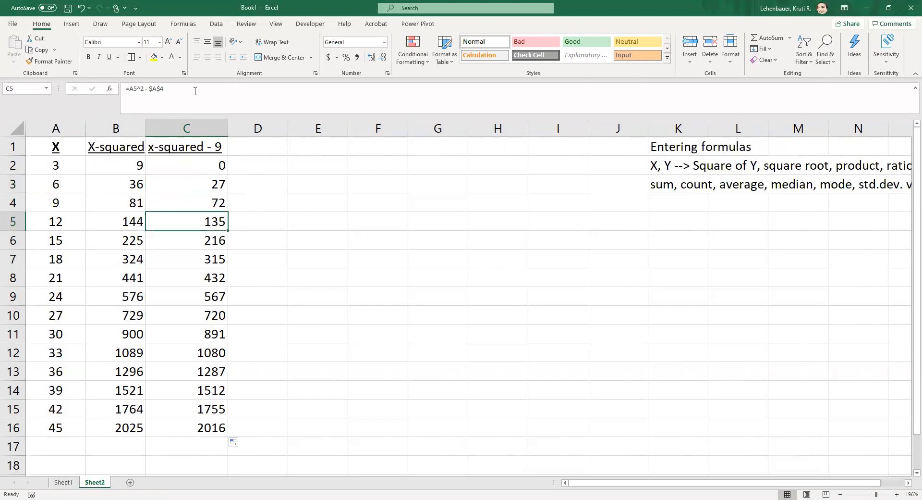
click(195, 90)
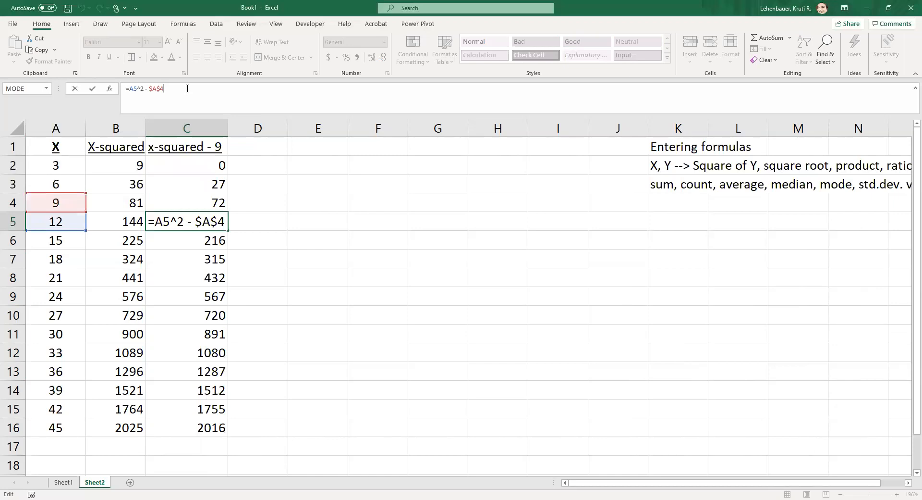
key(Return)
click(193, 316)
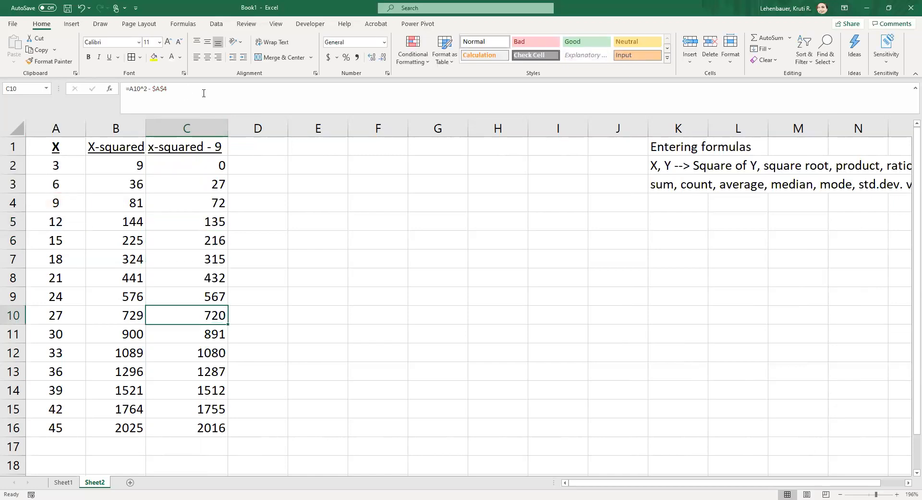
click(203, 93)
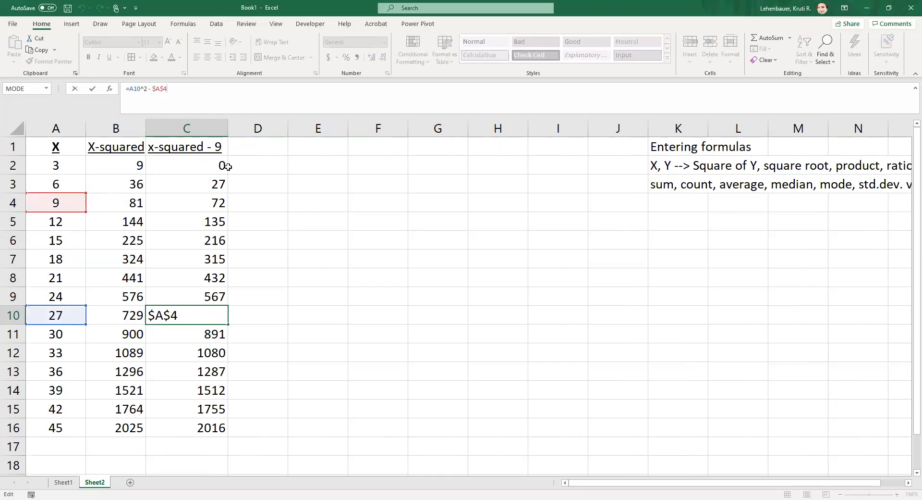
key(Return)
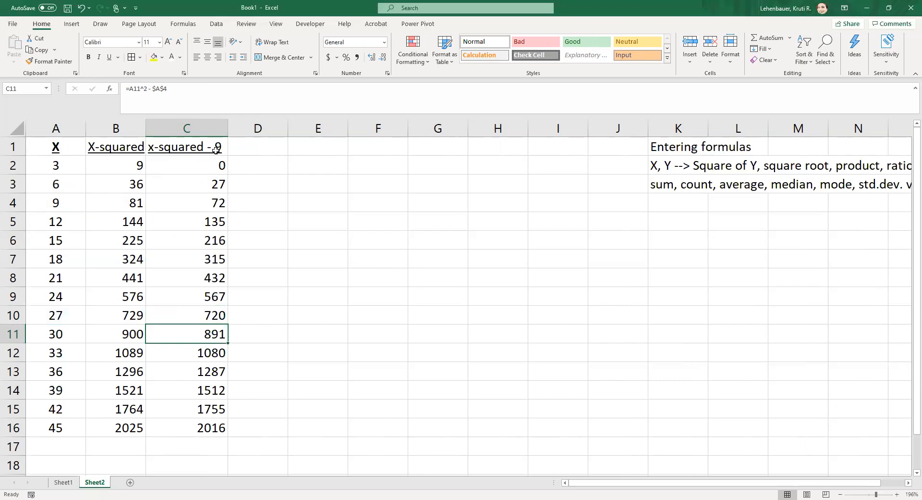
Enter the heading "Square root of X" in D1 and widen column D to fit it
click(264, 146)
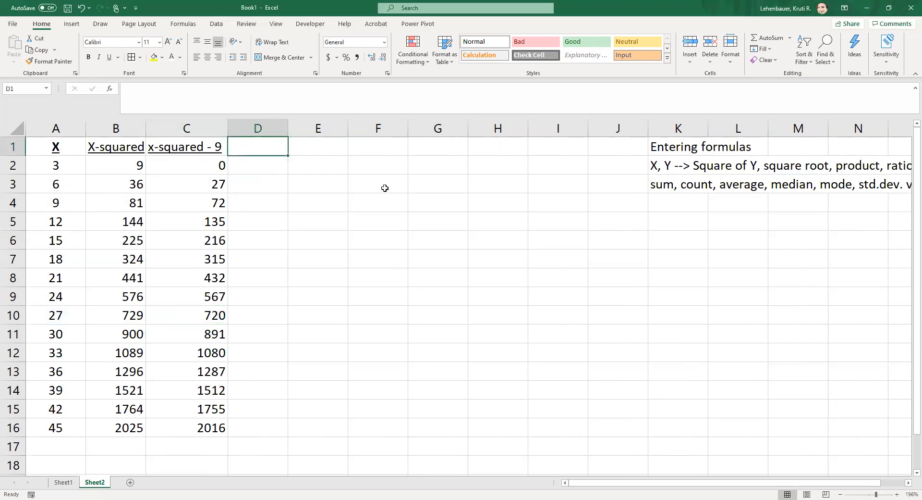
text(Square t)
text(oot)
key(BackSpace)
key(BackSpace)
key(BackSpace)
key(BackSpace)
text(root of X)
key(Return)
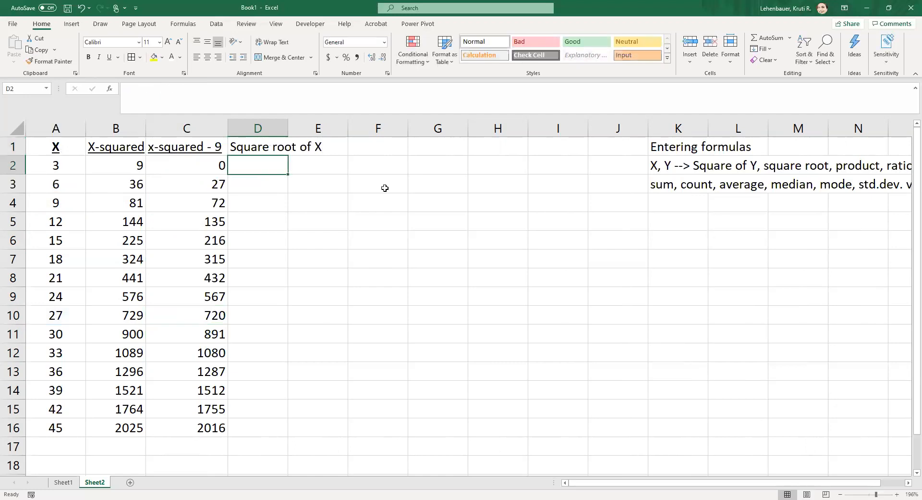
click(262, 129)
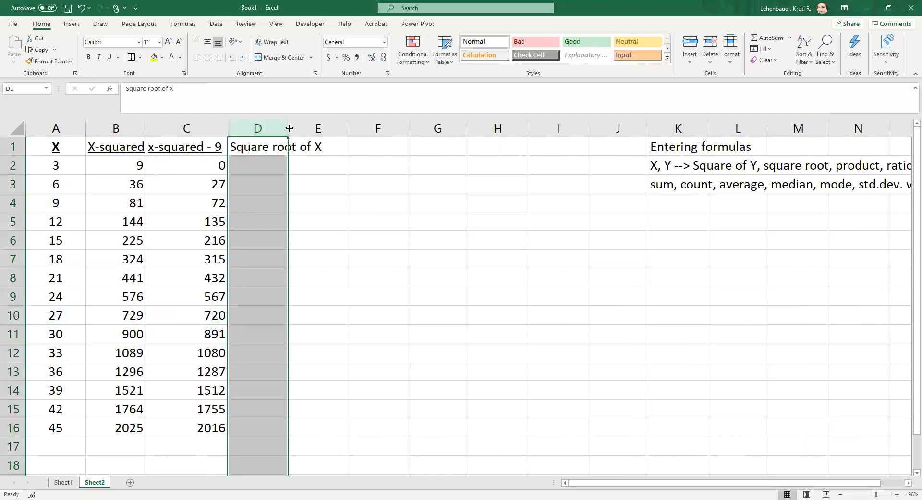
double_click(287, 126)
Enter the formula =SQRT(A2) in D2 and fill it down through D16
click(280, 168)
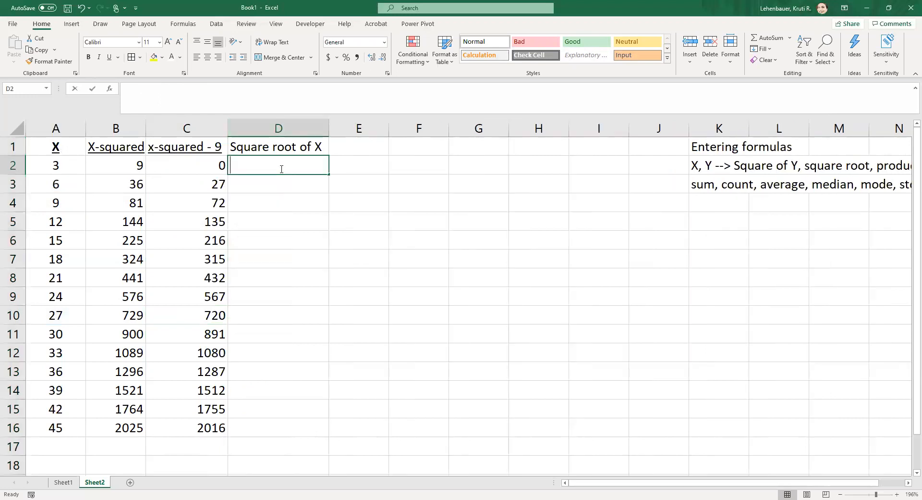
text(=sq)
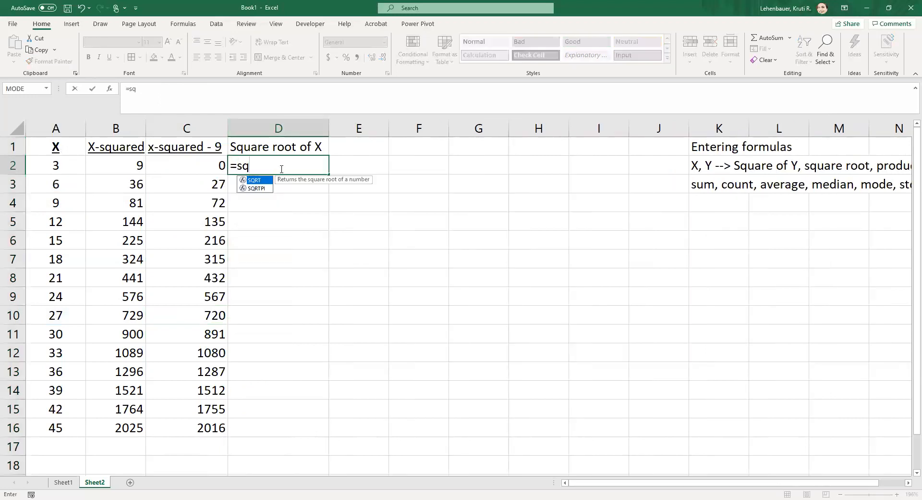
text(rt)
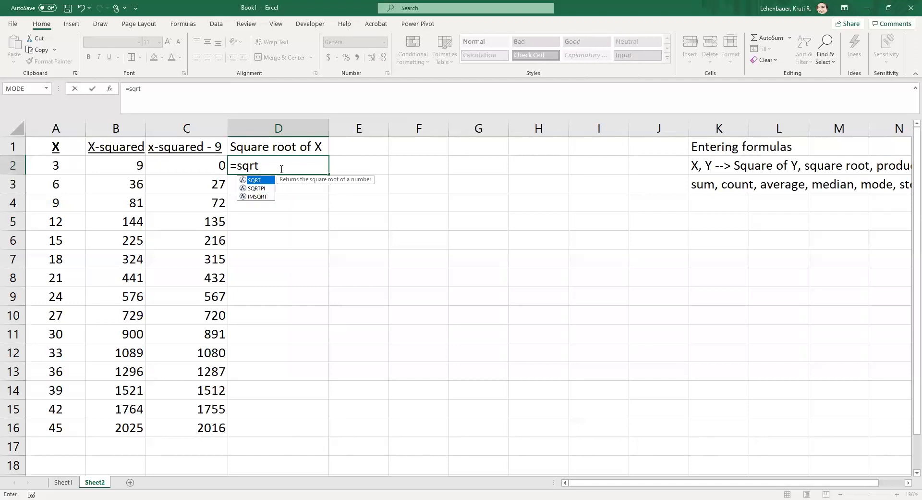
text(()
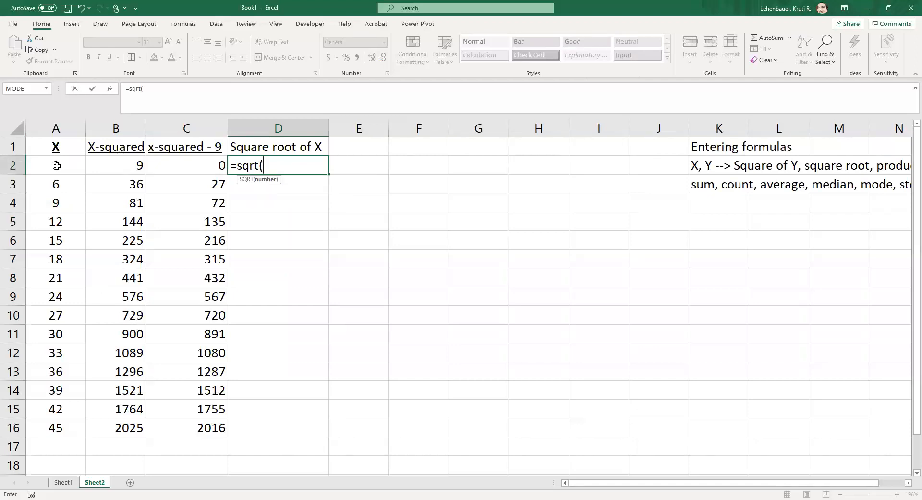
click(57, 165)
text())
key(Return)
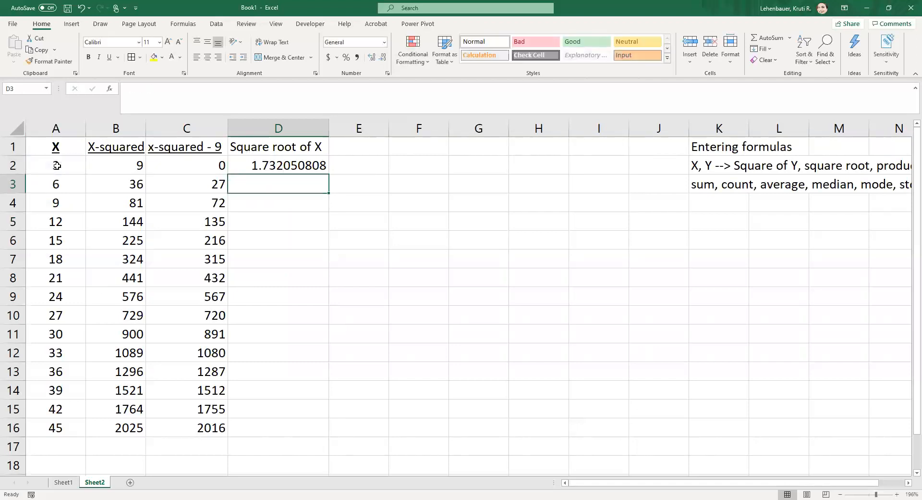
click(287, 166)
drag(329, 175, 298, 429)
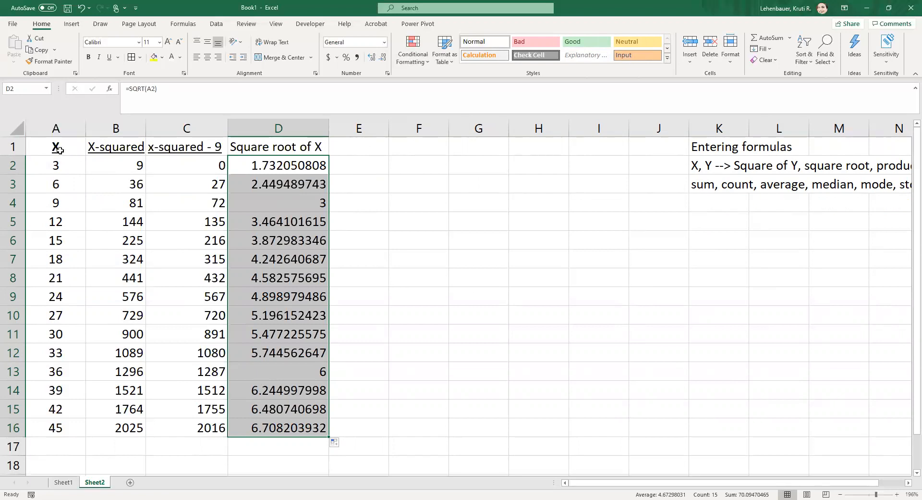
Enter the heading "X*sqrtX" in E1
click(361, 145)
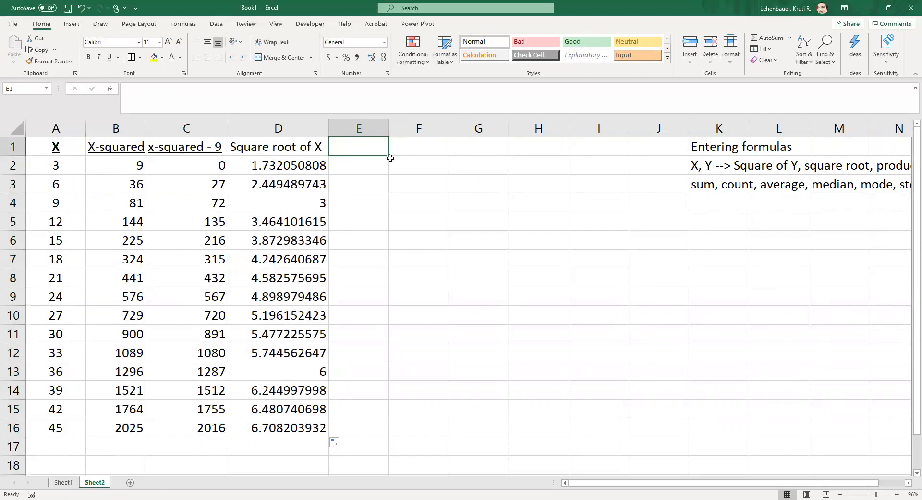
text(X*)
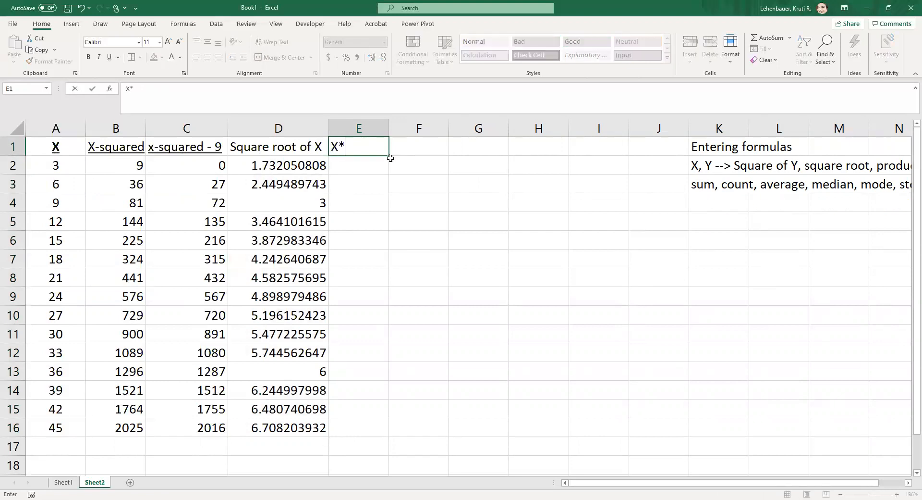
text(sqrtX)
key(Return)
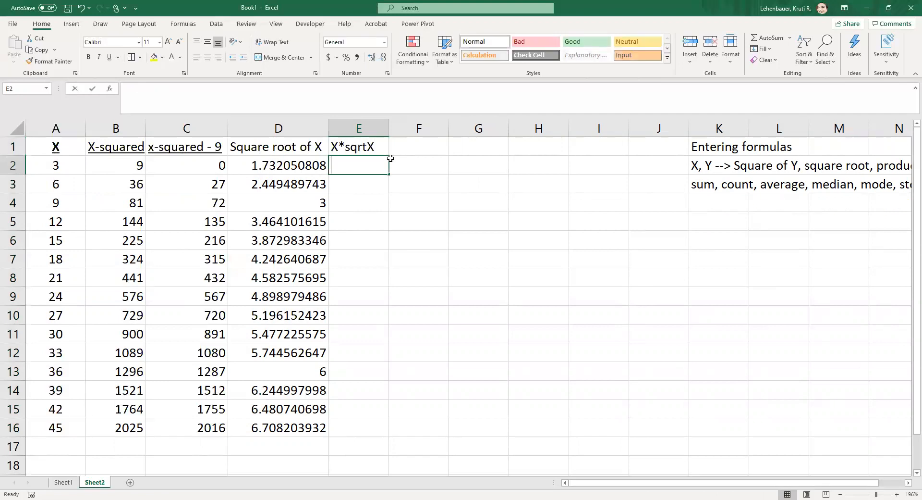
Enter the formula =A2*D2 in E2 to multiply X by its square root
text(=)
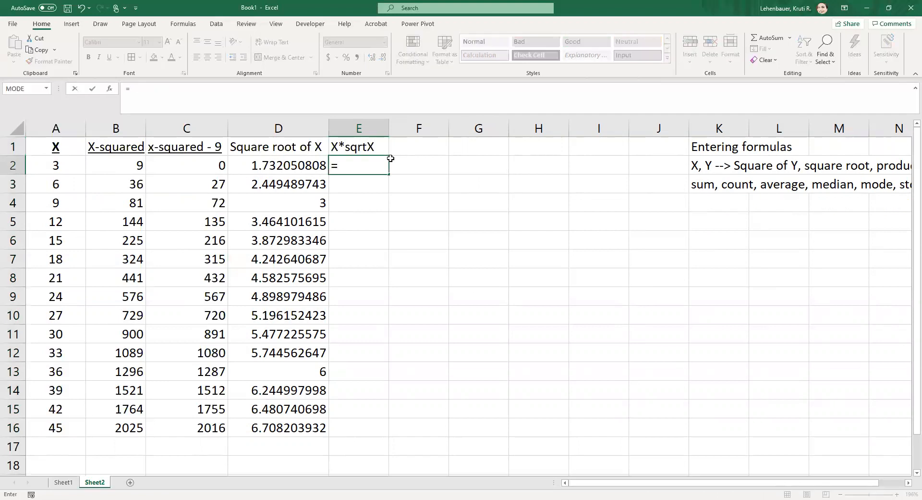
click(69, 163)
text(*)
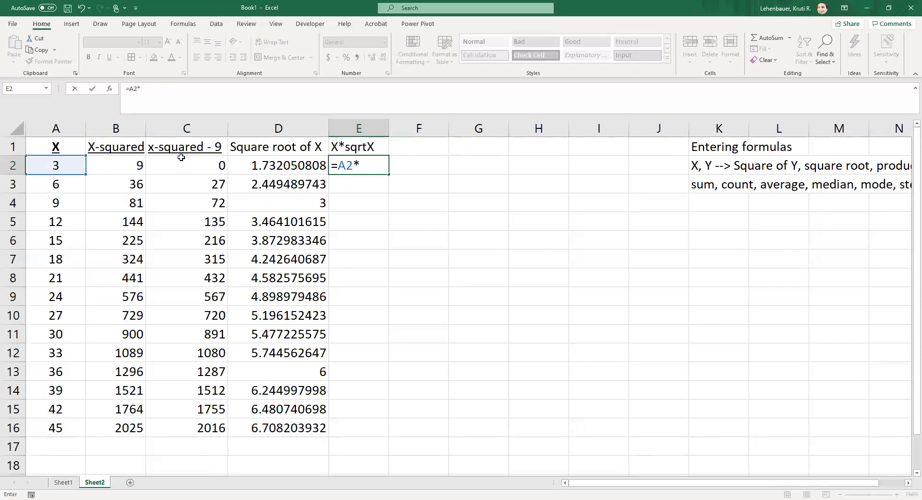
click(299, 164)
key(Return)
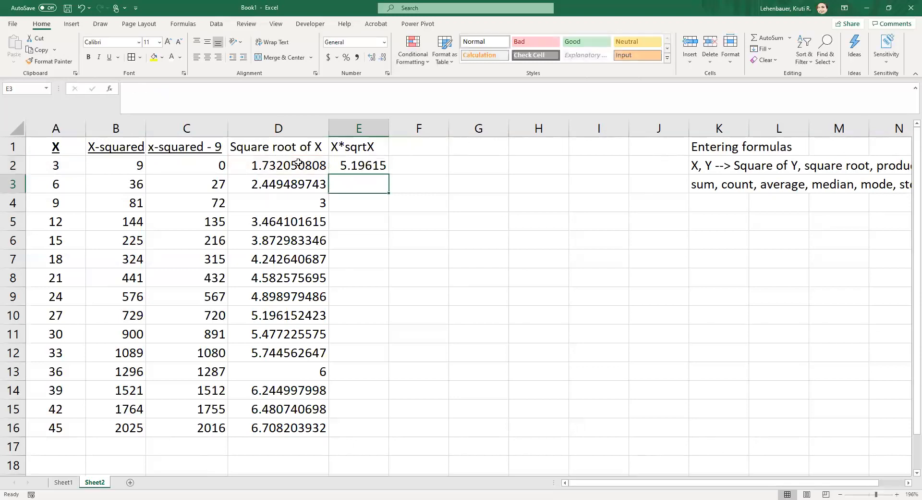
Enter the formula =PRODUCT(A3,D3) in E3, using the PRODUCT function for the multiplication
text(=)
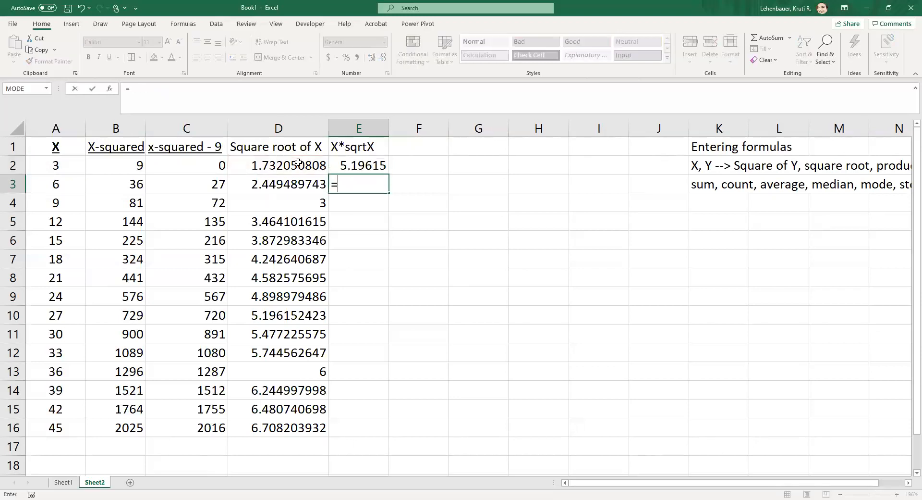
text(product)
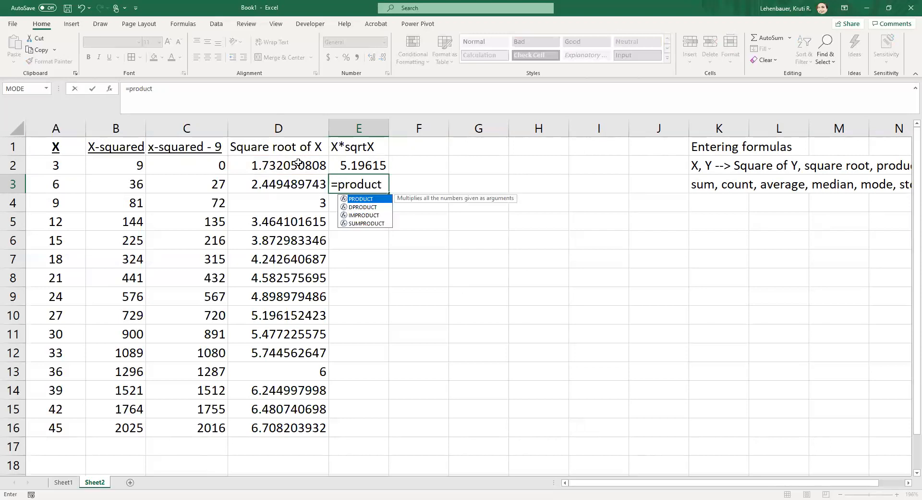
text(()
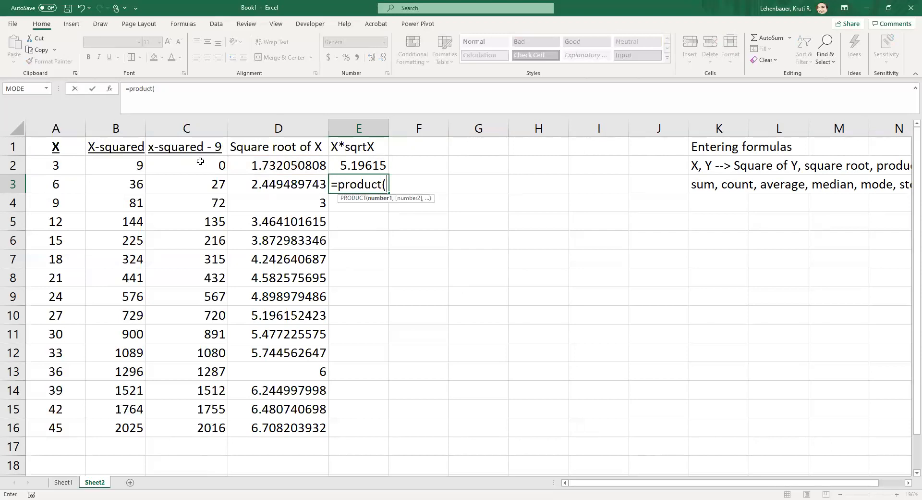
click(55, 184)
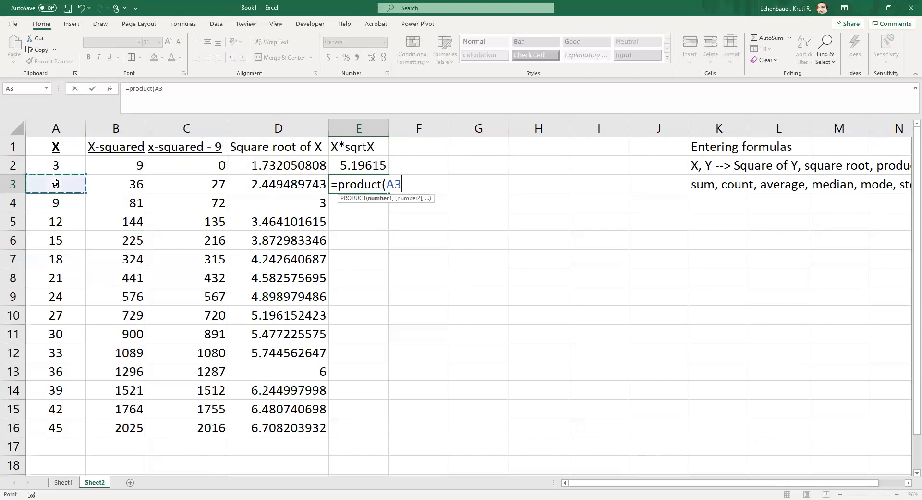
text(,)
click(266, 183)
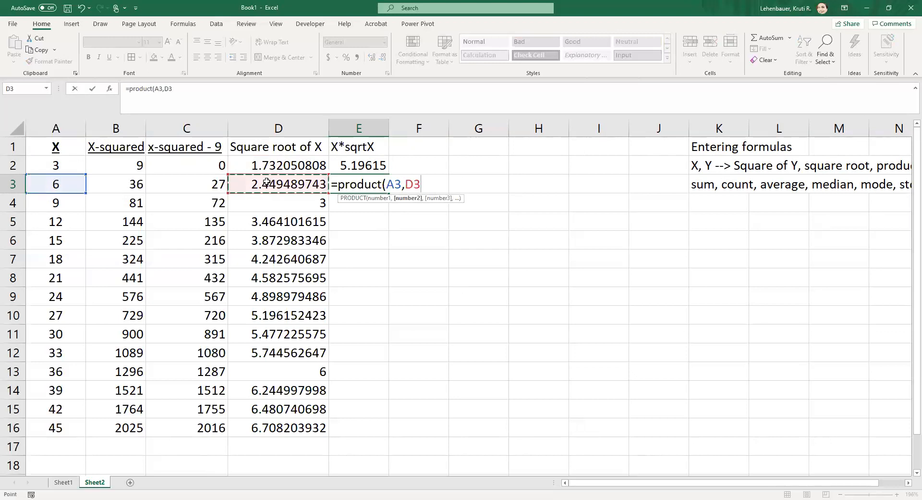
text())
key(Return)
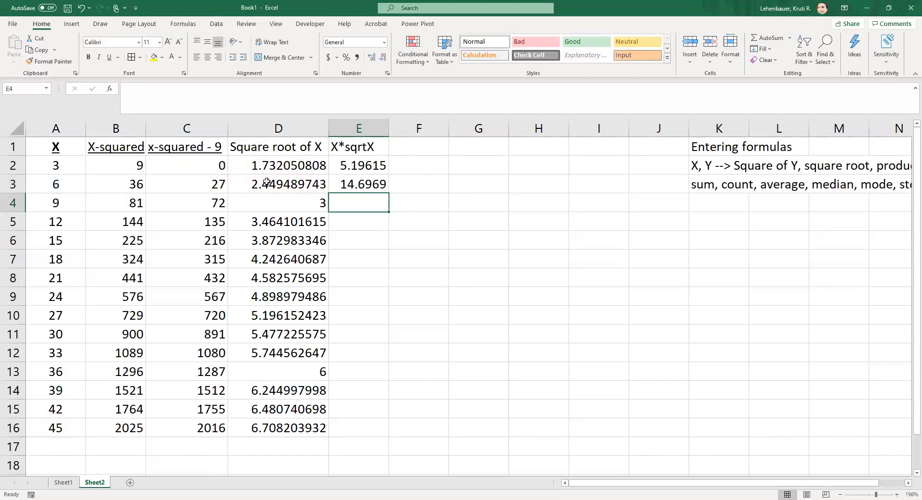
Fill the E3 formula down through E16 and compare the formulas in E2 and E3
click(367, 184)
drag(388, 194, 386, 430)
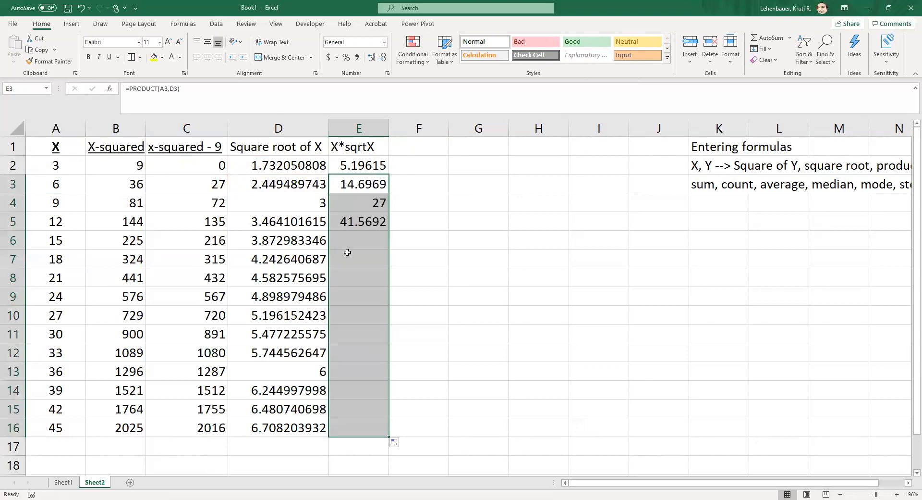
click(365, 165)
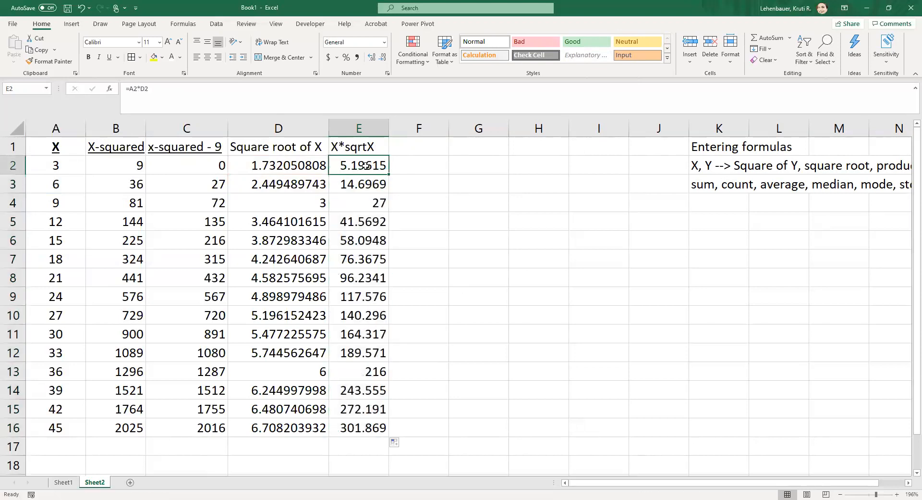
click(365, 181)
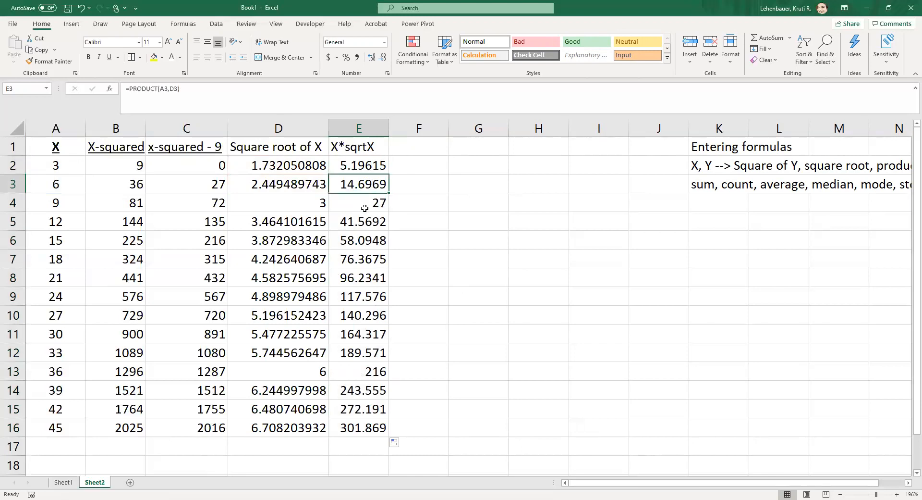
click(370, 168)
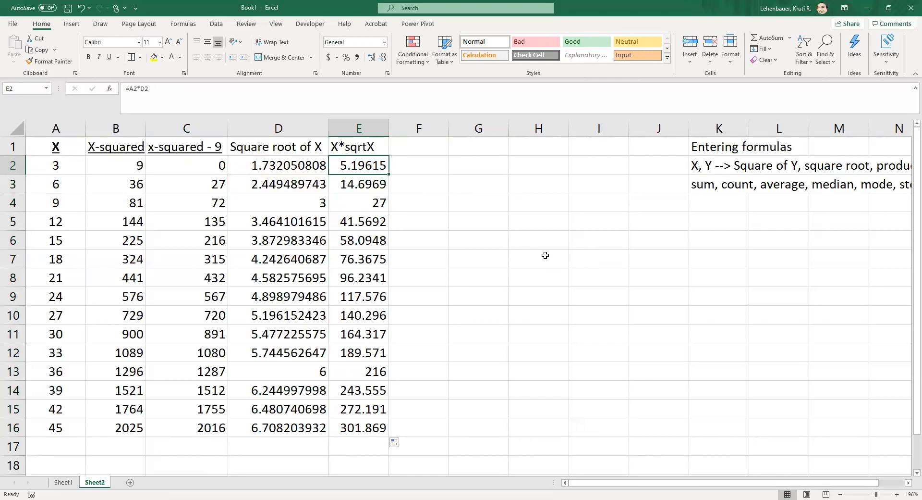
Add a bottom border beneath the last data row, A16 through E16
scroll(545, 255, down, 1)
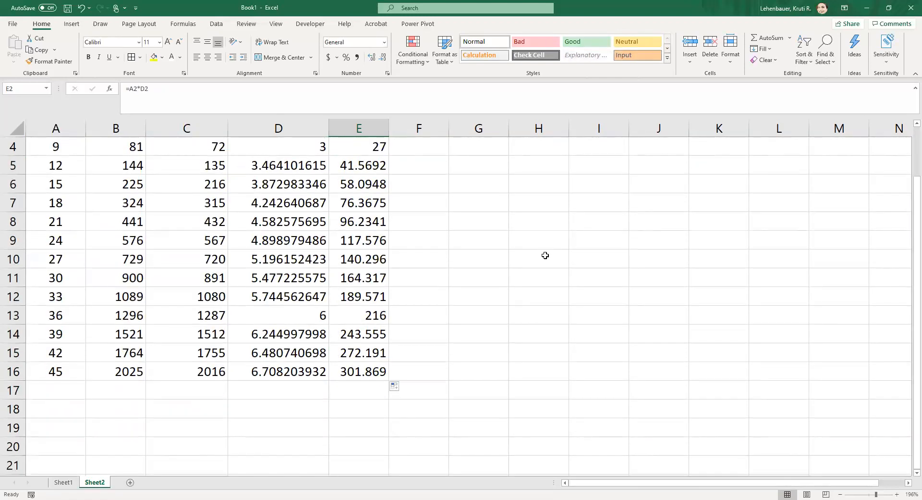
drag(38, 374, 389, 376)
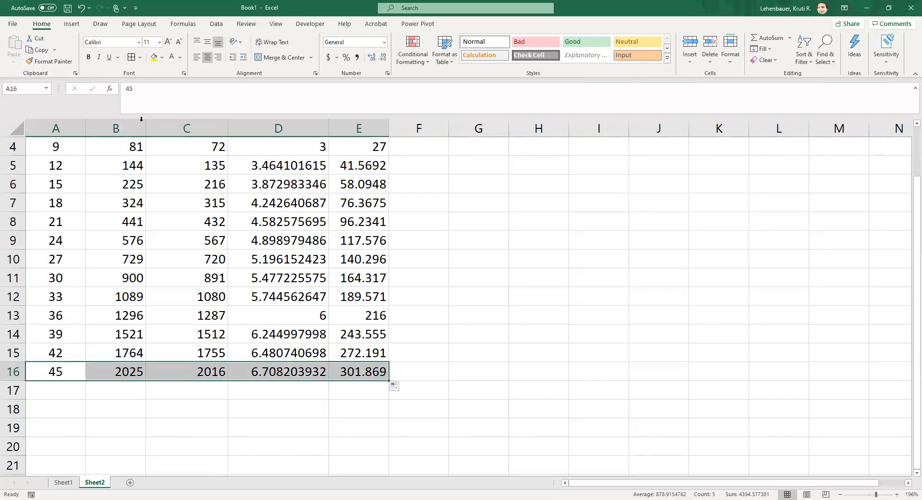
click(141, 57)
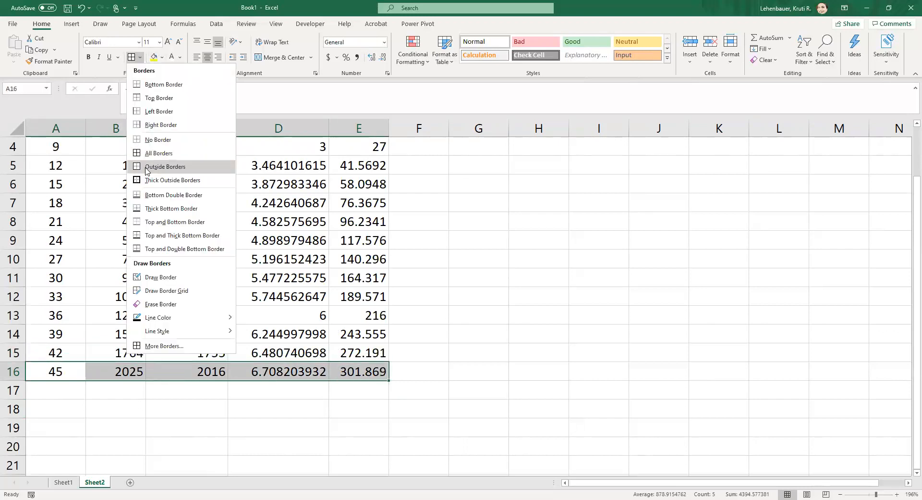
click(154, 85)
click(51, 395)
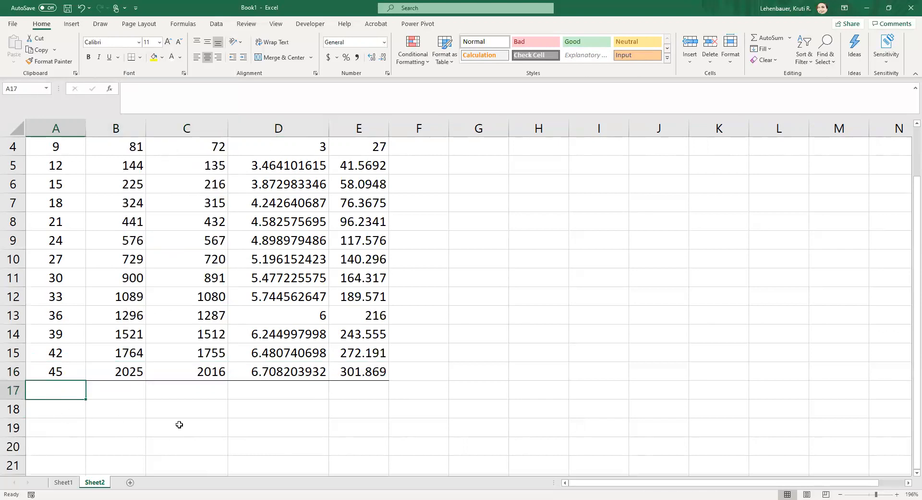
scroll(479, 274, up, 1)
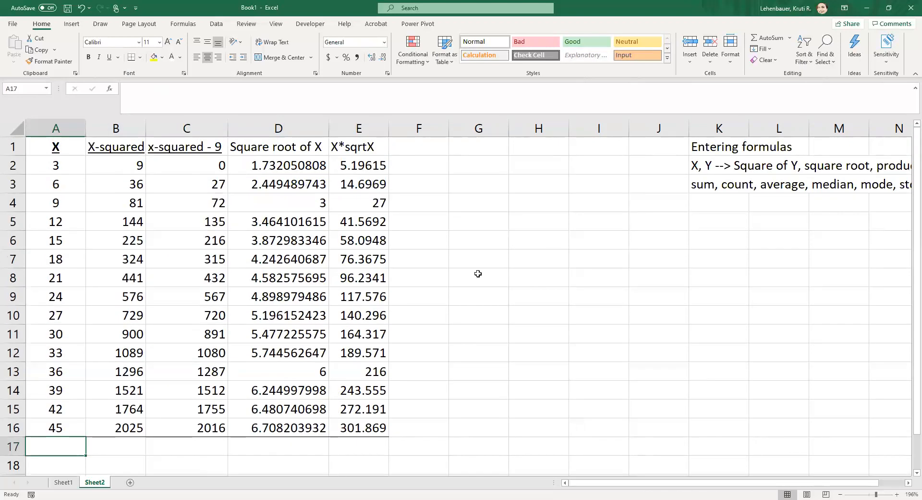
Enter the labels Count, Sum and Average in cells F3 through F5
click(429, 191)
text(Count)
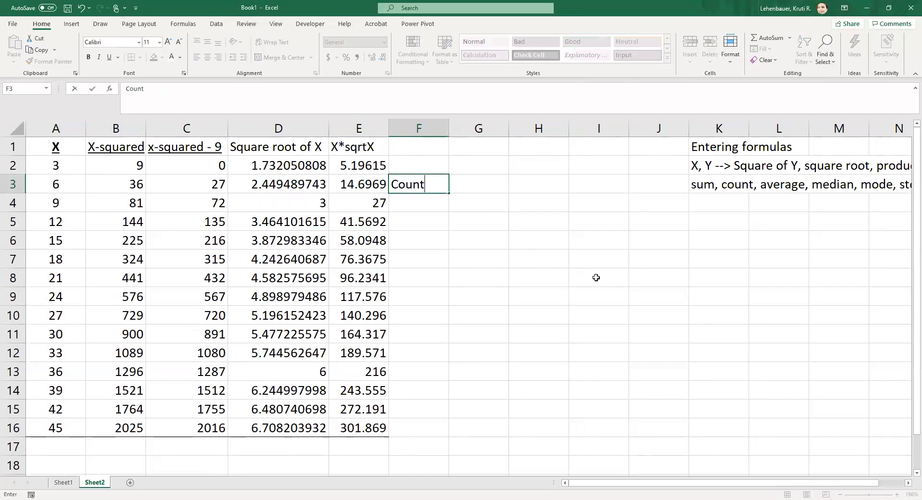
key(Return)
text(Average)
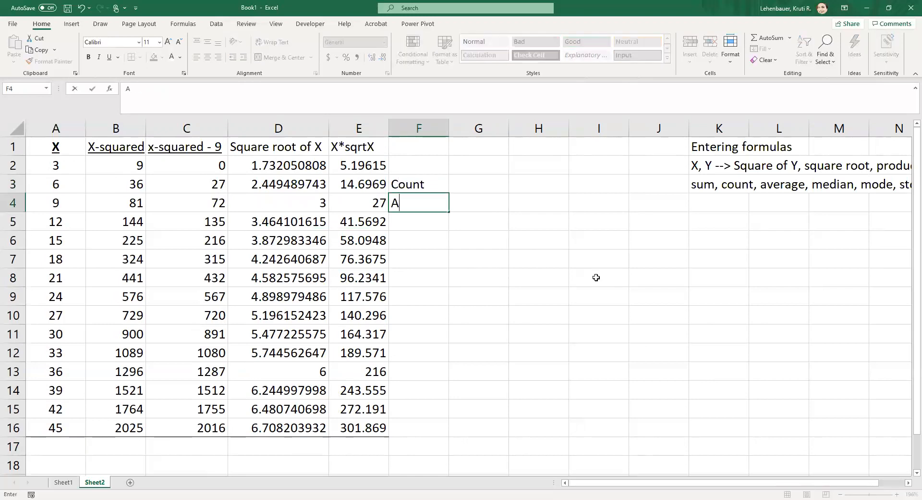
key(Return)
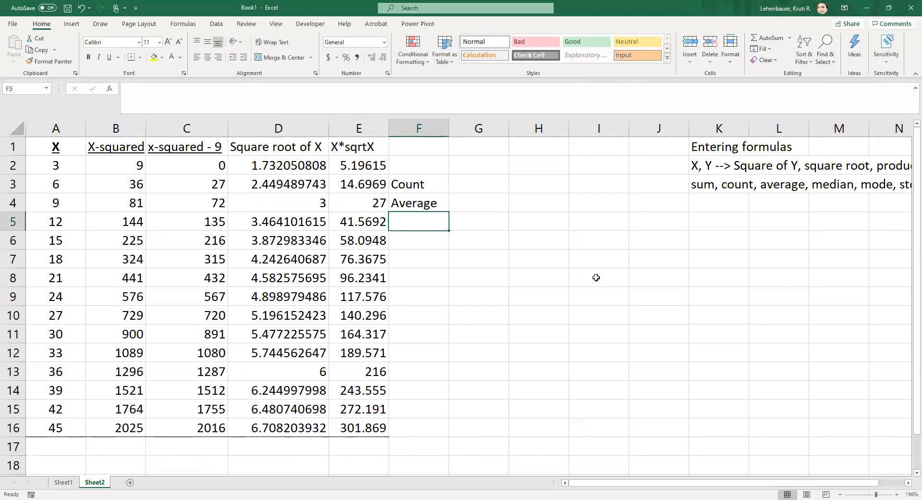
key(Up)
text(Sum)
key(Return)
text(Average)
key(Return)
Add the labels Median, Mode, Standard Deviation and Variance in F6 through F9, and autofit column F's width
text(Median)
key(Return)
text(Mode)
key(Return)
text(Standard Deviation)
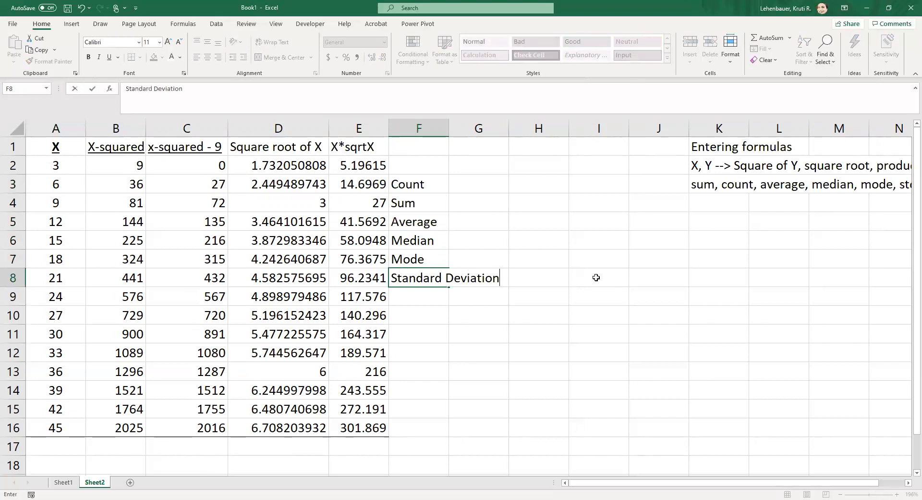
key(Return)
text(Variance)
key(Return)
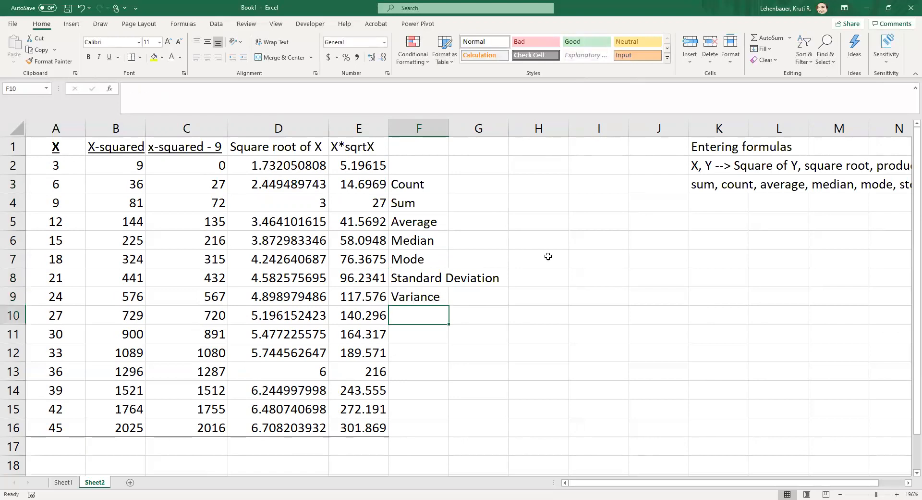
click(432, 127)
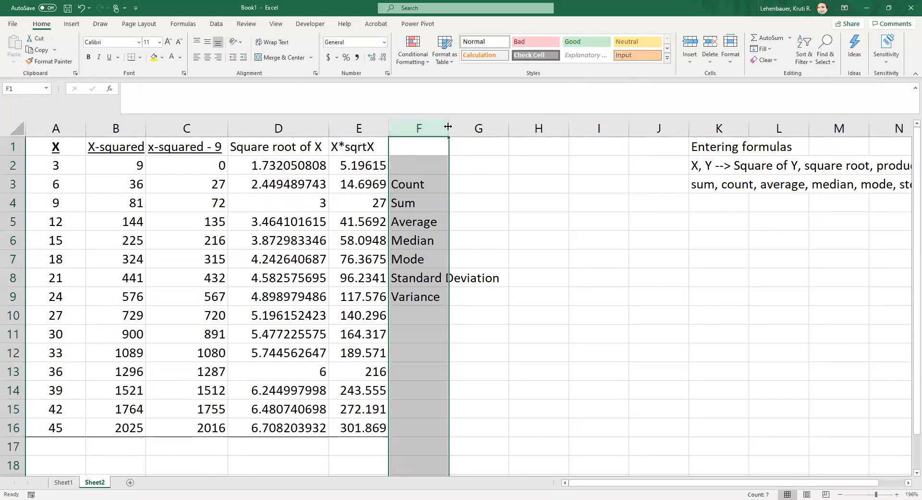
double_click(448, 127)
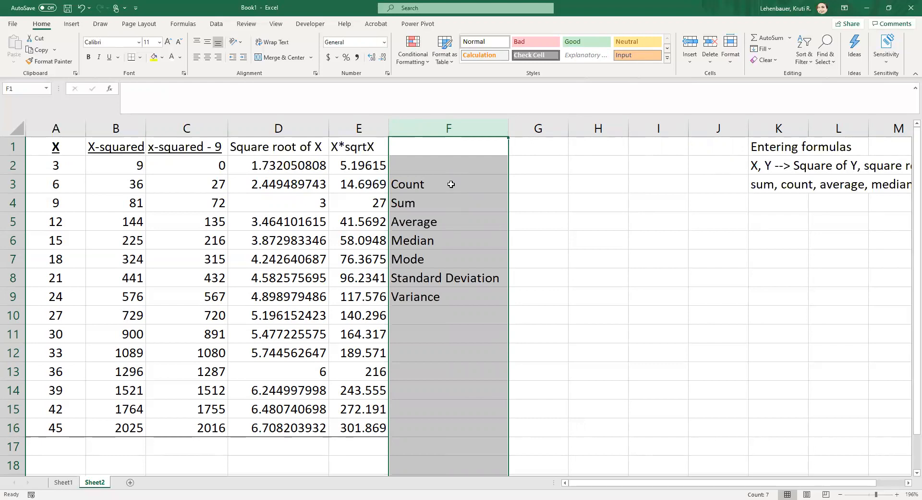
Enter the formula =COUNT(A2:A16) in G3 and review it
click(534, 184)
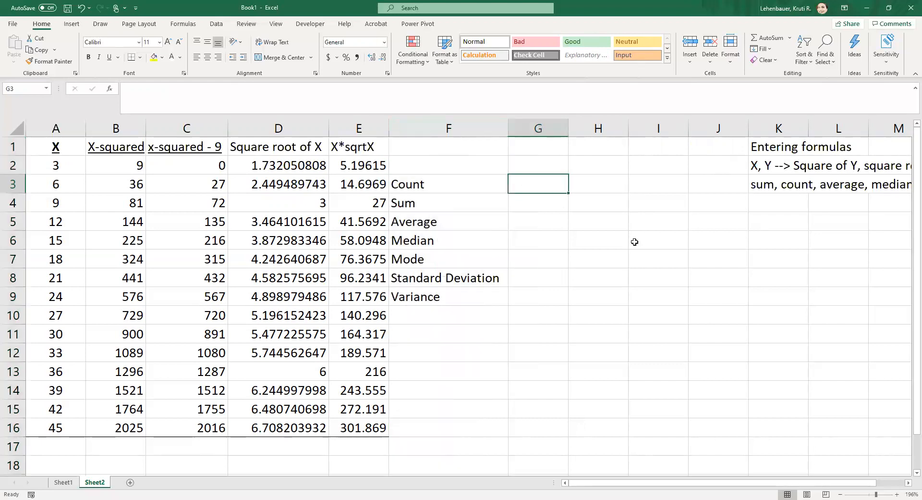
text(=)
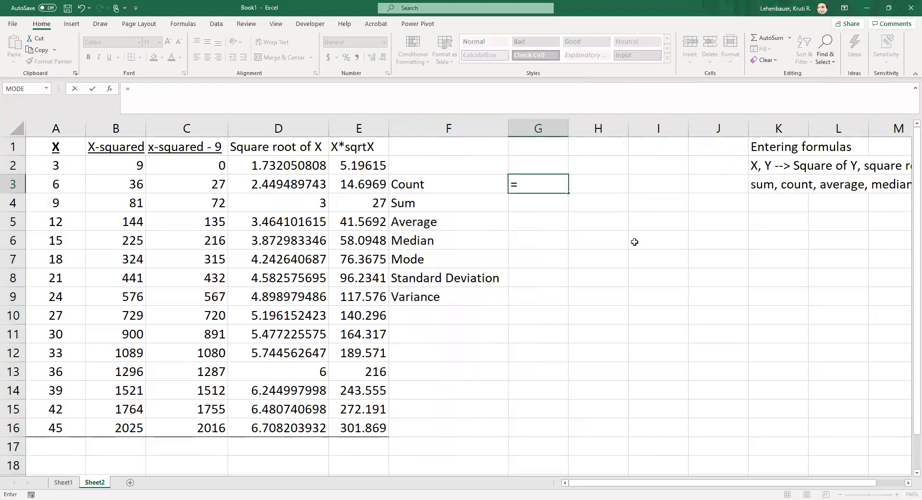
text(count()
click(58, 168)
shift+click(55, 423)
text())
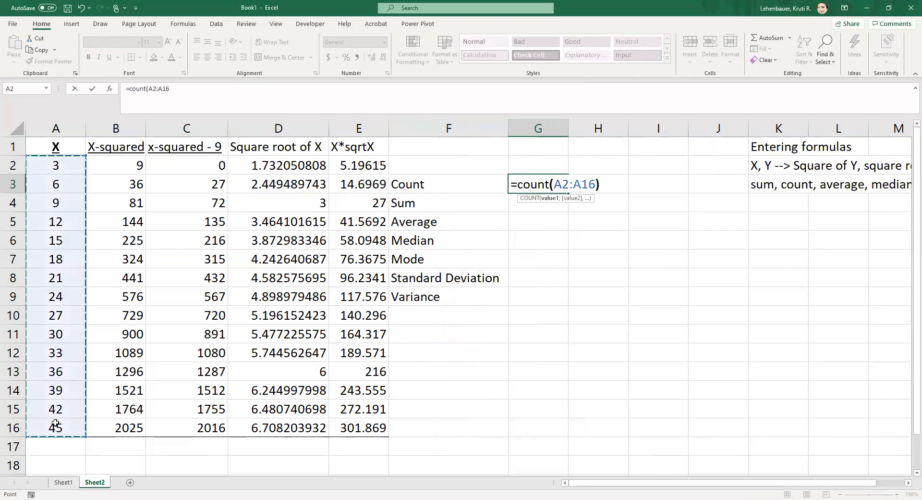
key(Return)
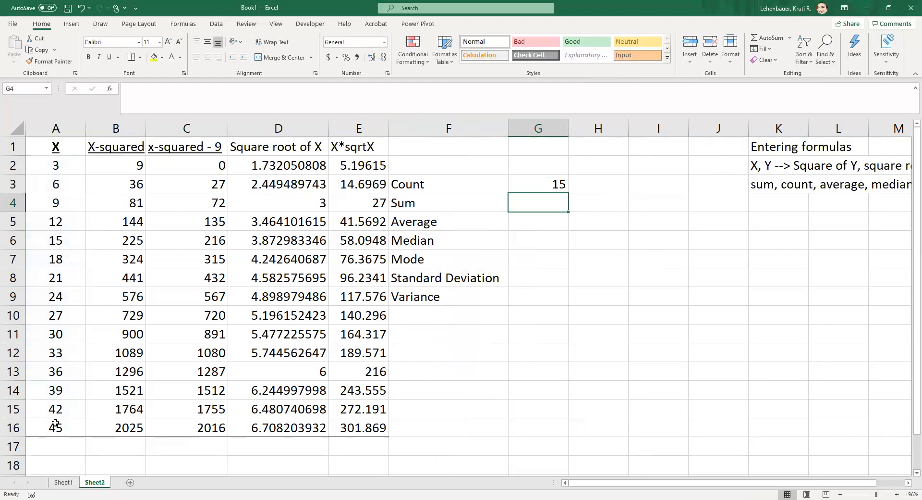
click(558, 181)
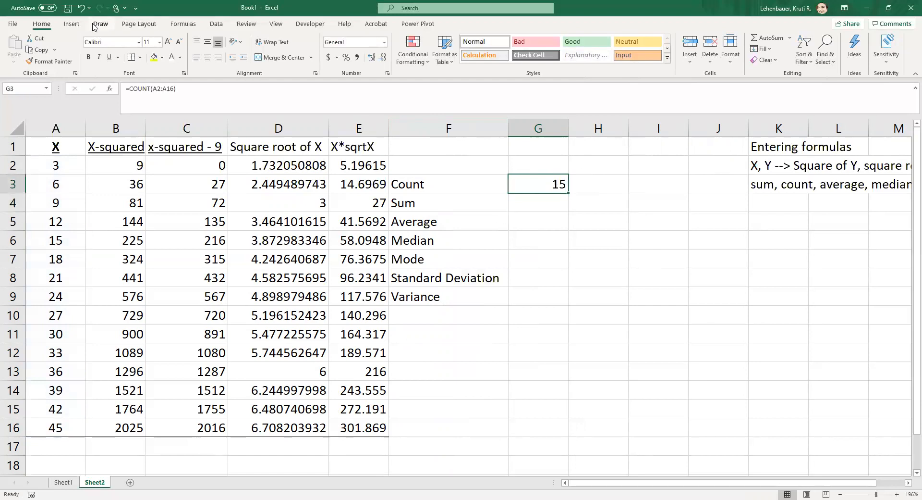
click(552, 205)
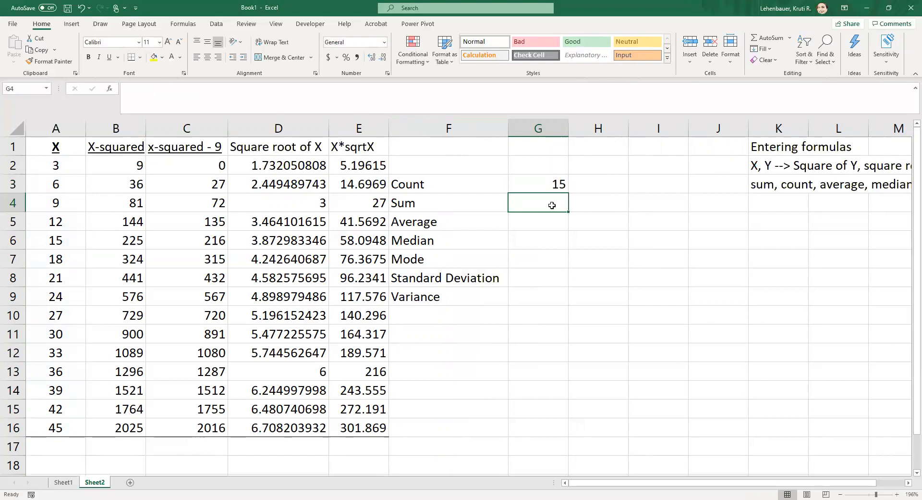
text(=)
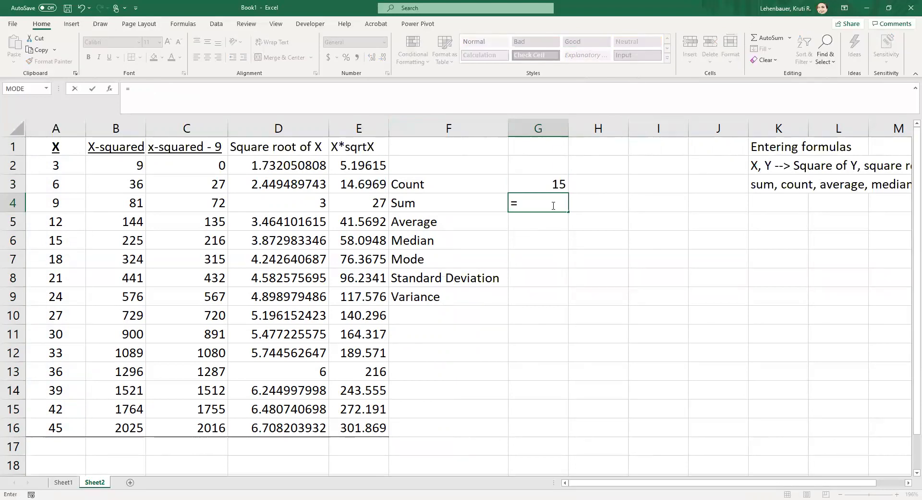
text(sum)
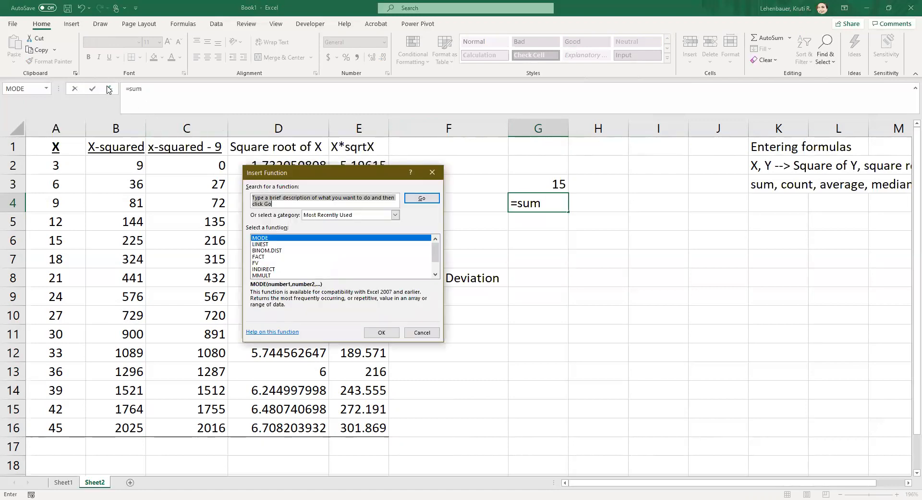
text(sum)
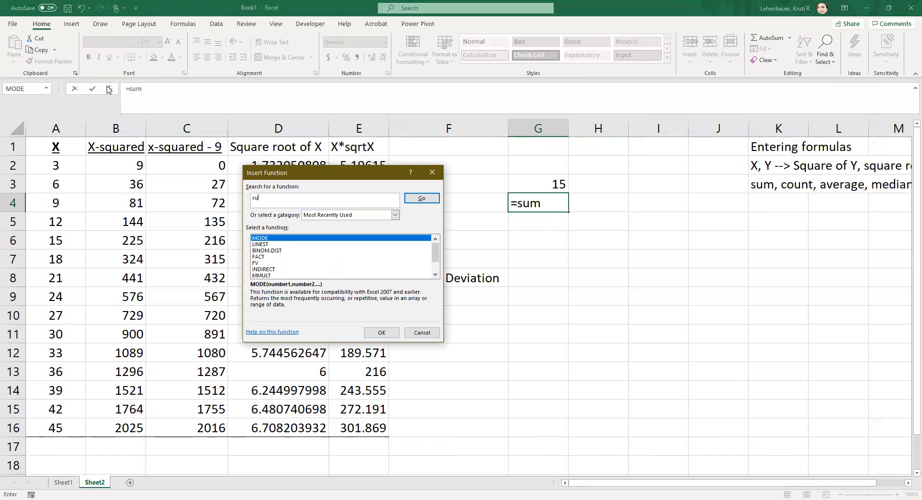
click(414, 201)
click(391, 336)
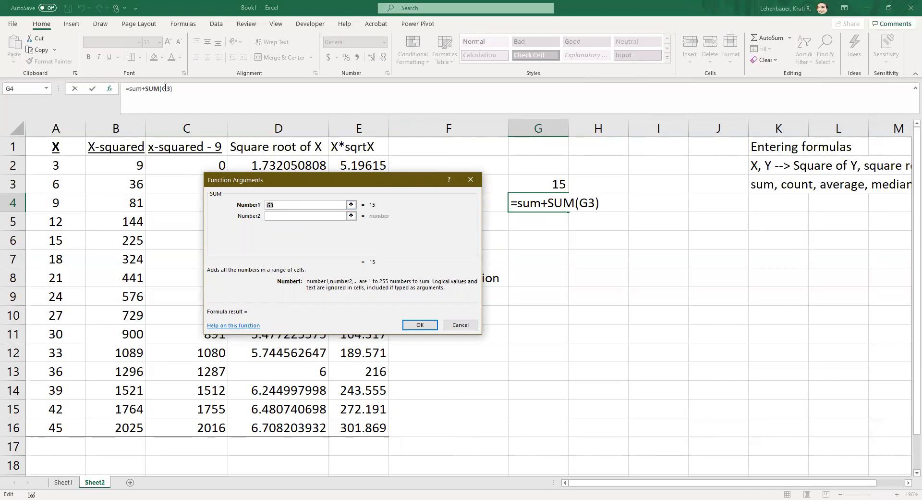
drag(173, 88, 121, 90)
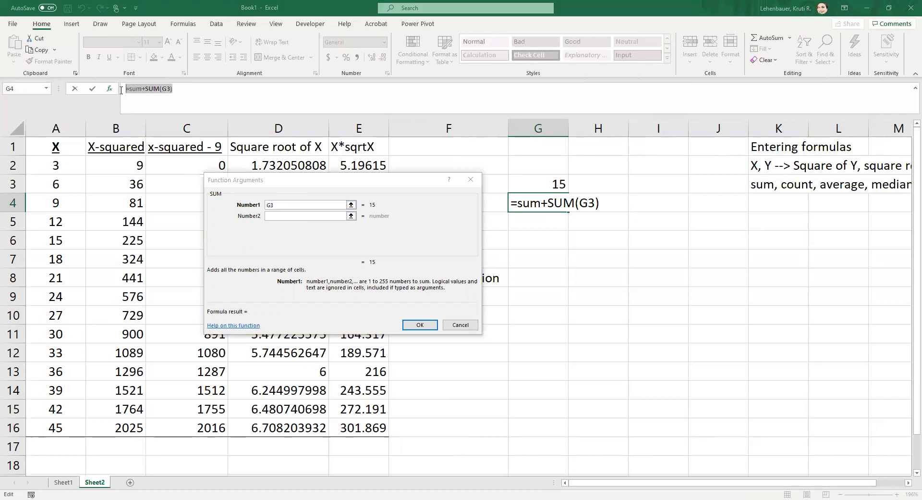
key(BackSpace)
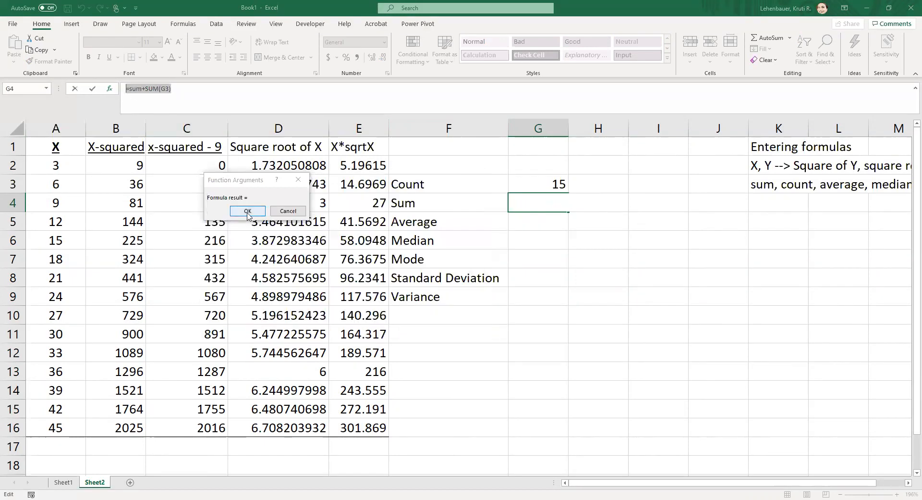
click(247, 213)
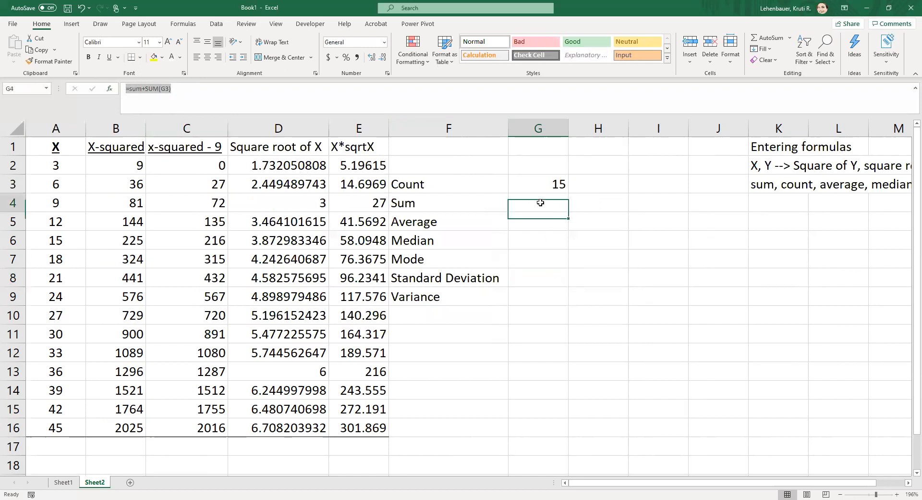
click(130, 92)
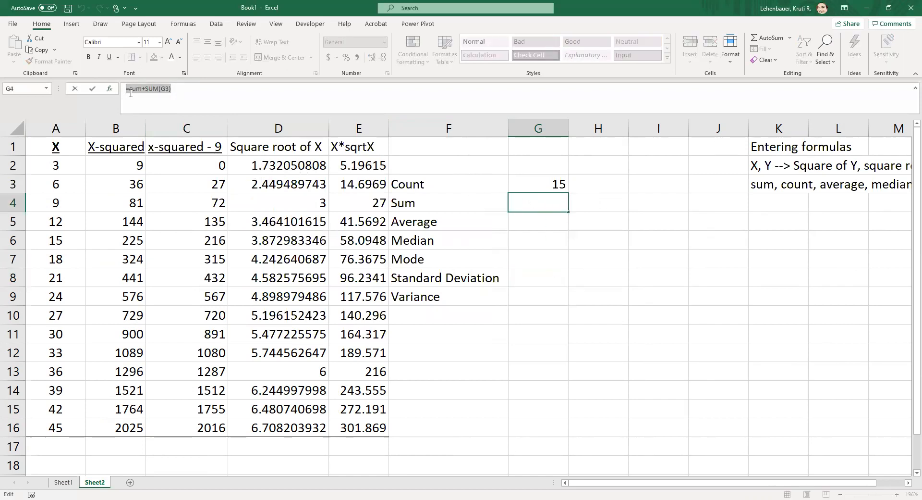
key(BackSpace)
Insert the SUM function in G4 over A1:A16, and check it against the summary statistics for A2:A16
click(110, 89)
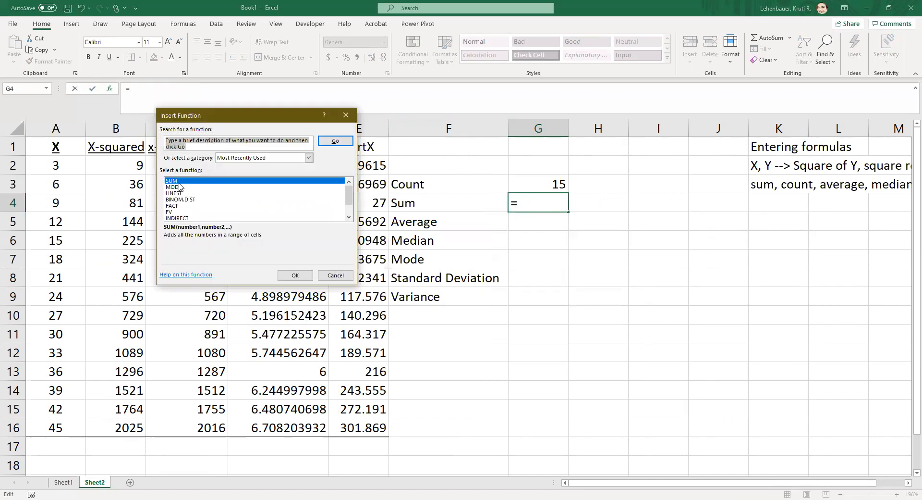
click(296, 276)
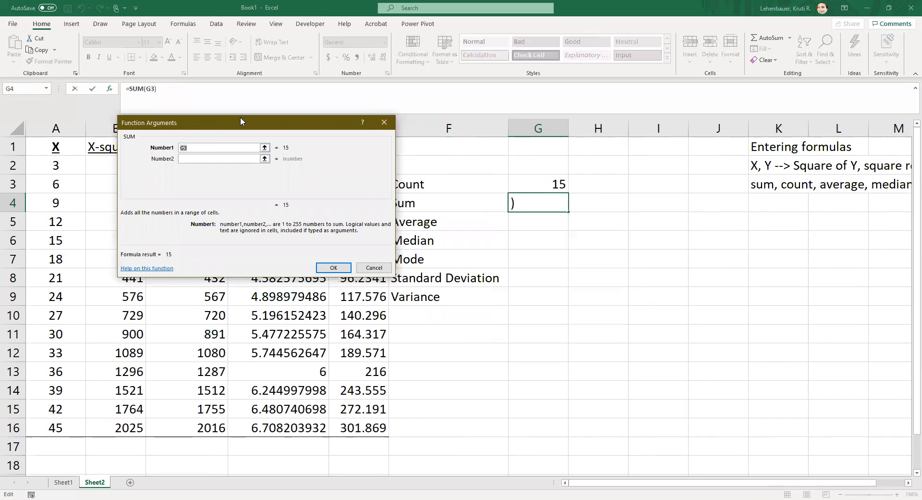
drag(240, 117, 447, 115)
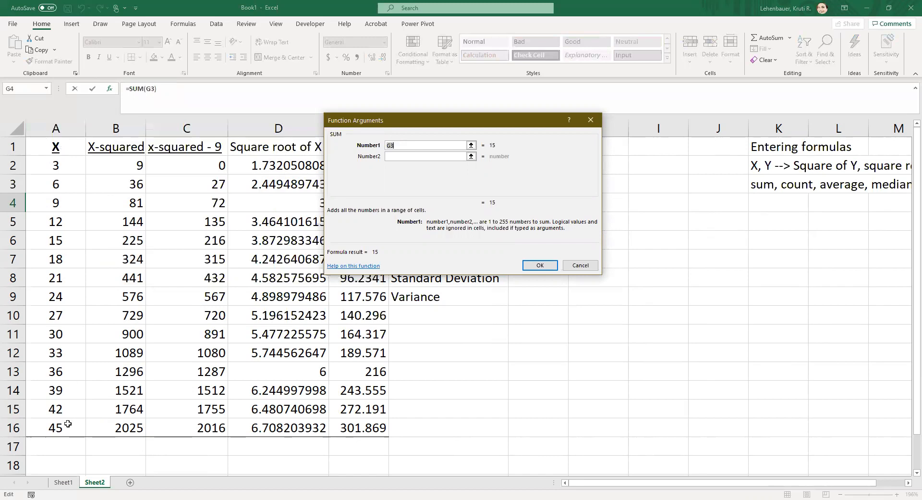
click(61, 145)
shift+click(72, 427)
click(420, 156)
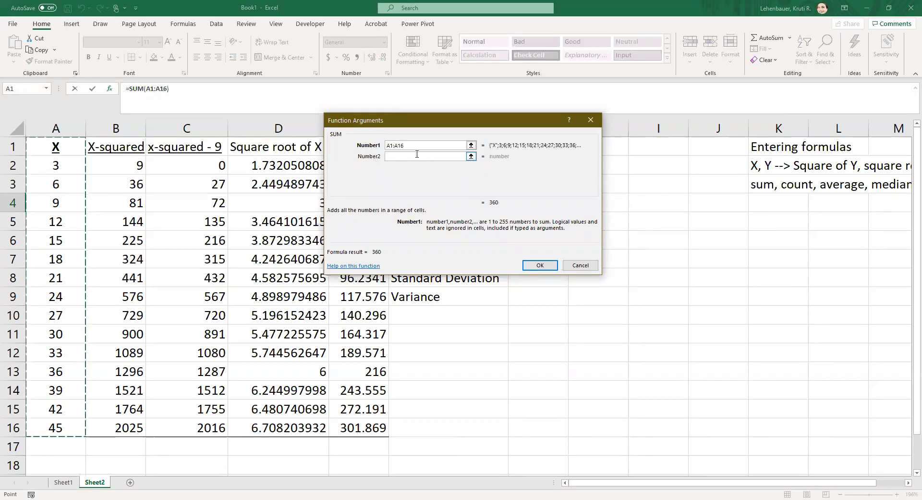
click(547, 268)
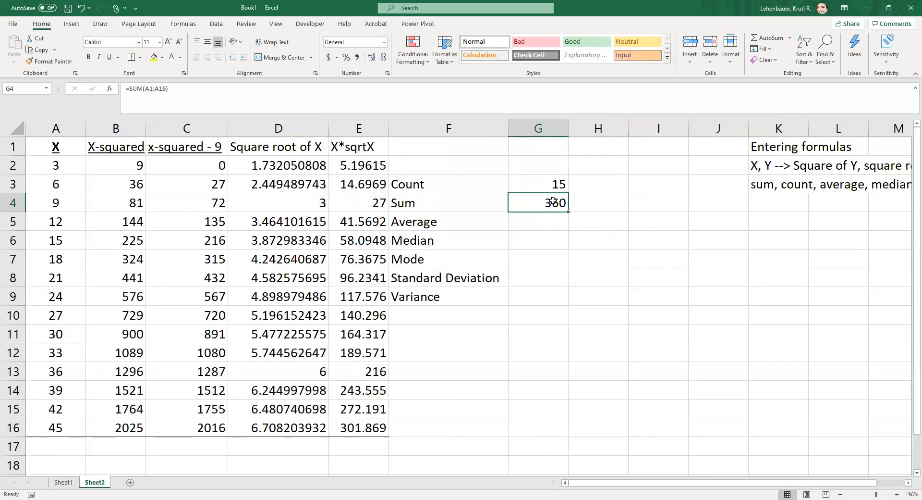
drag(66, 166, 56, 434)
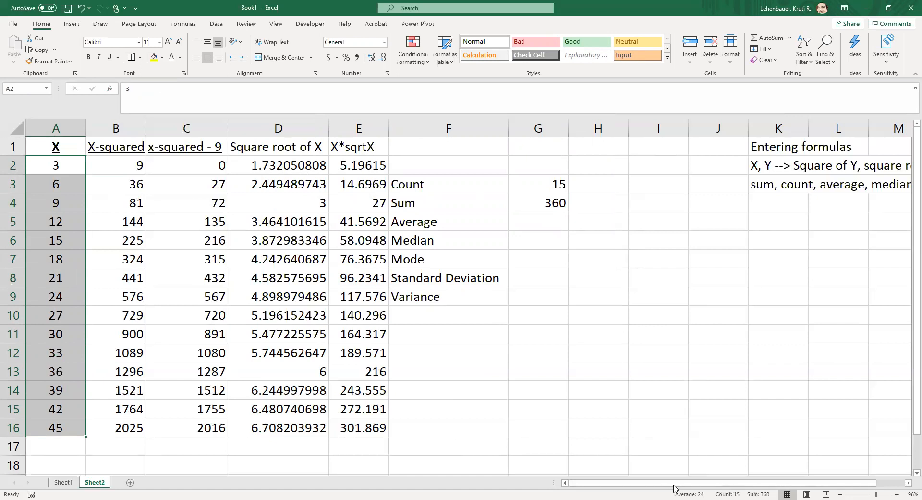
Enter an AVERAGE formula in G5 that references cell A2
click(555, 214)
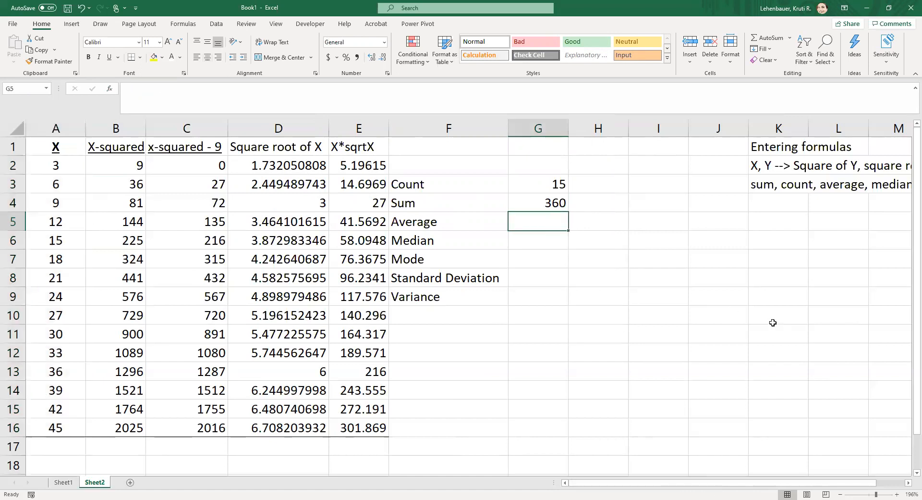
text(=)
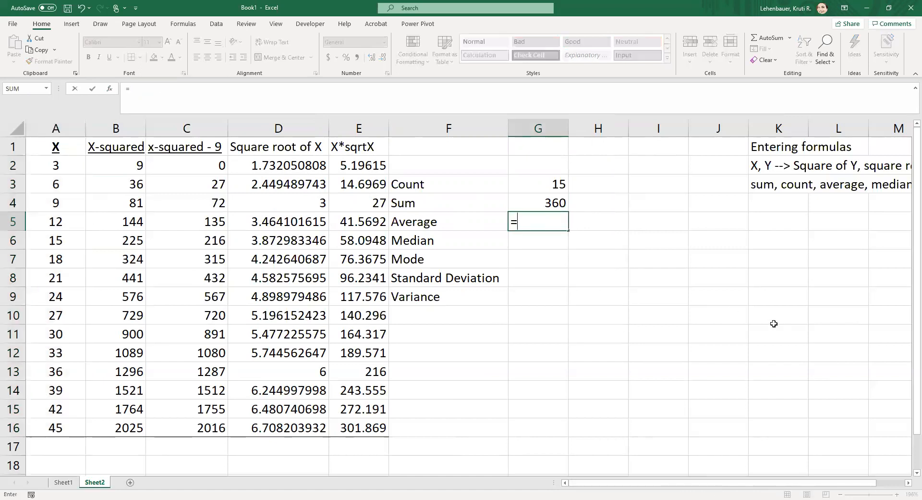
text(average()
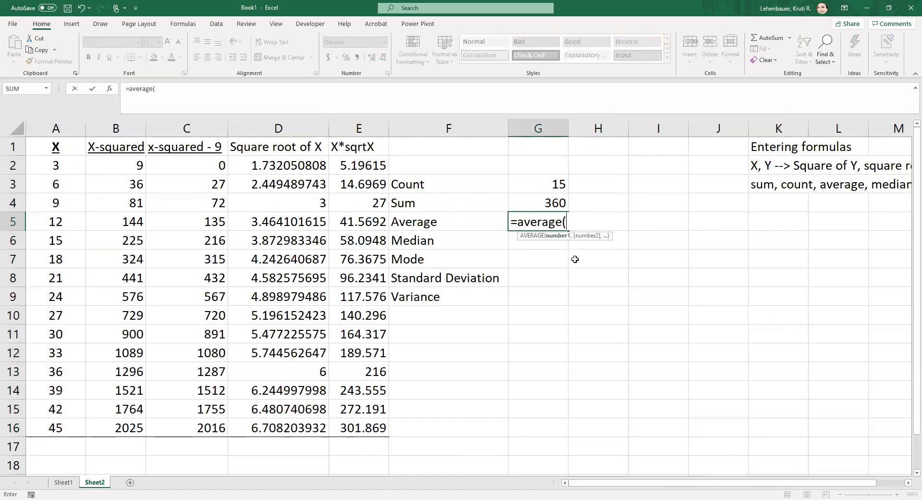
click(58, 166)
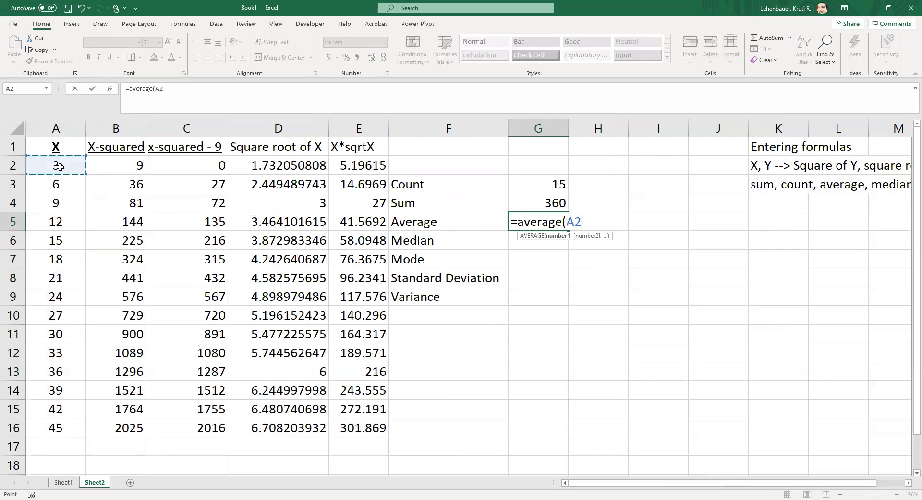
key(F8)
key(BackSpace)
key(BackSpace)
key(BackSpace)
key(ctrl+shift+Down)
Correct the AVERAGE formula in G5 so it covers the range A2:A16
click(910, 319)
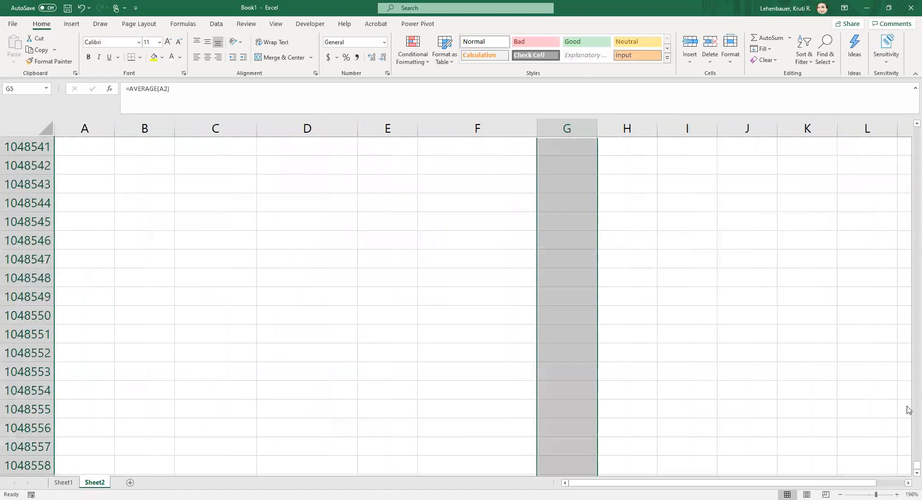
drag(916, 465, 917, 127)
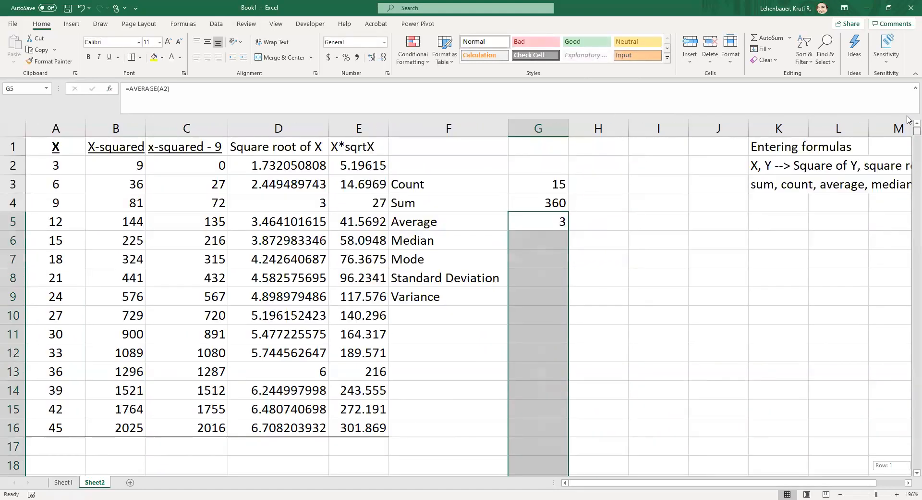
click(521, 221)
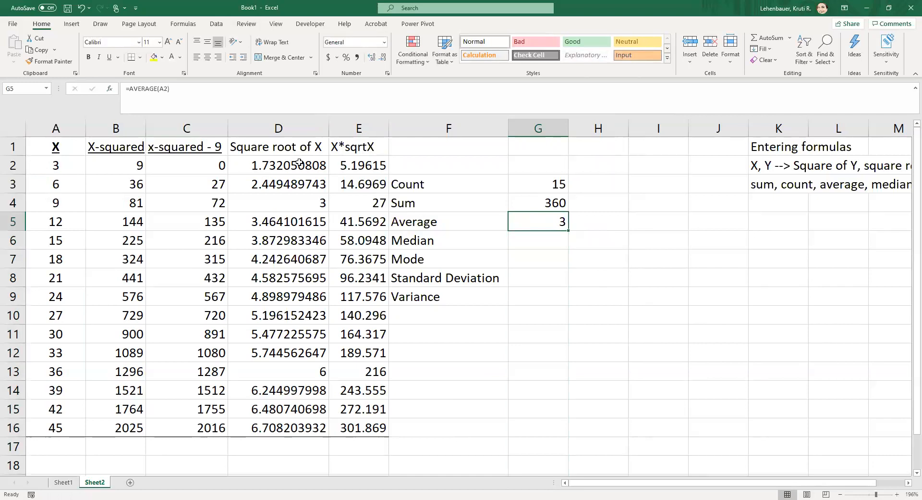
click(168, 89)
text(:)
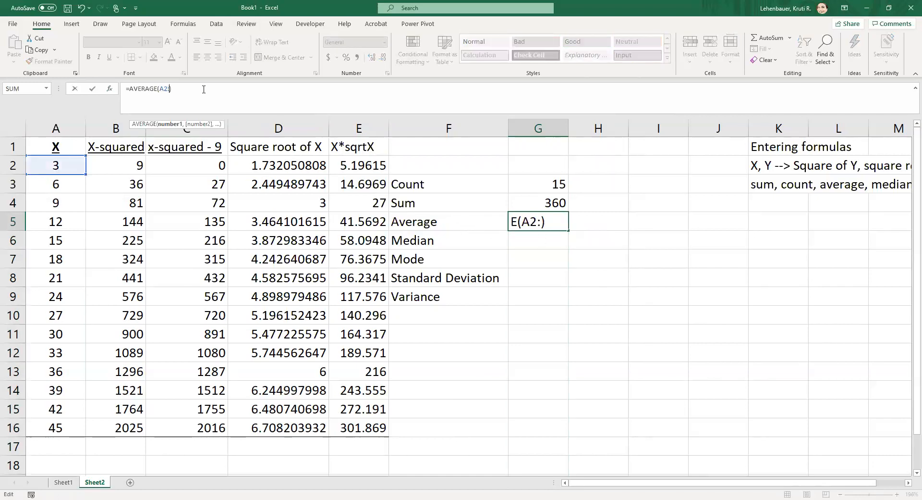
click(56, 165)
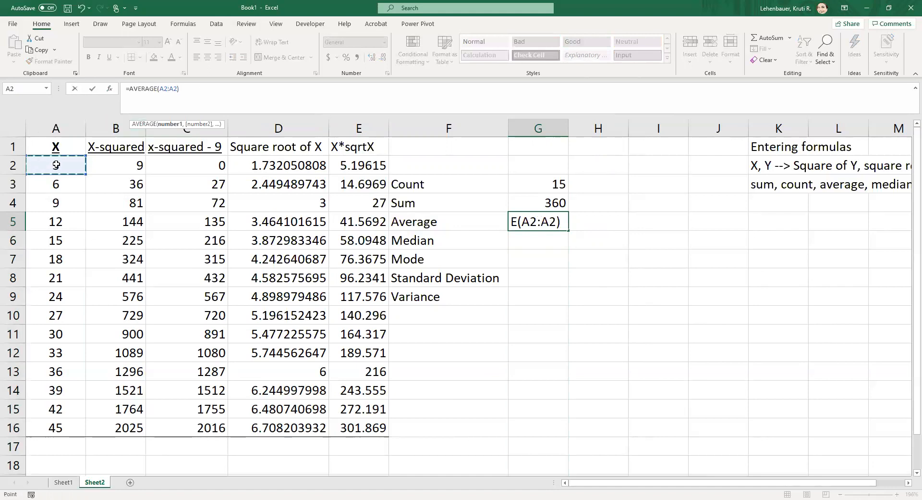
drag(57, 165, 56, 427)
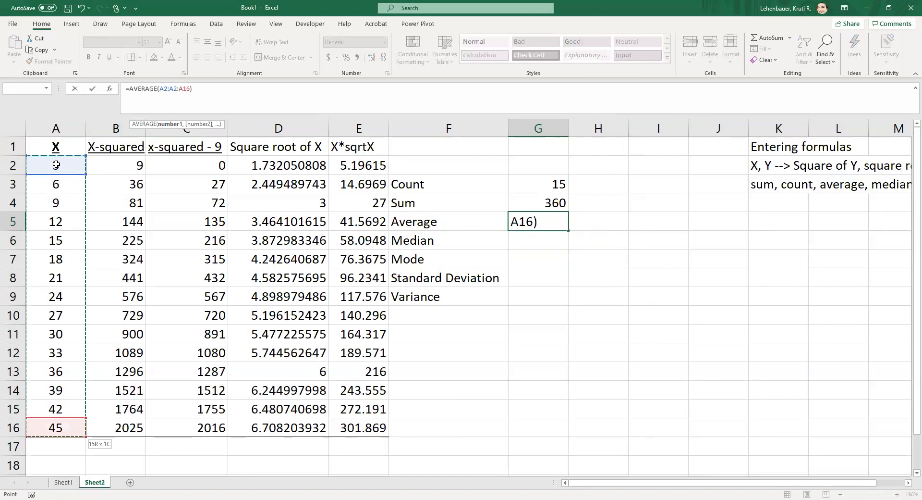
click(171, 89)
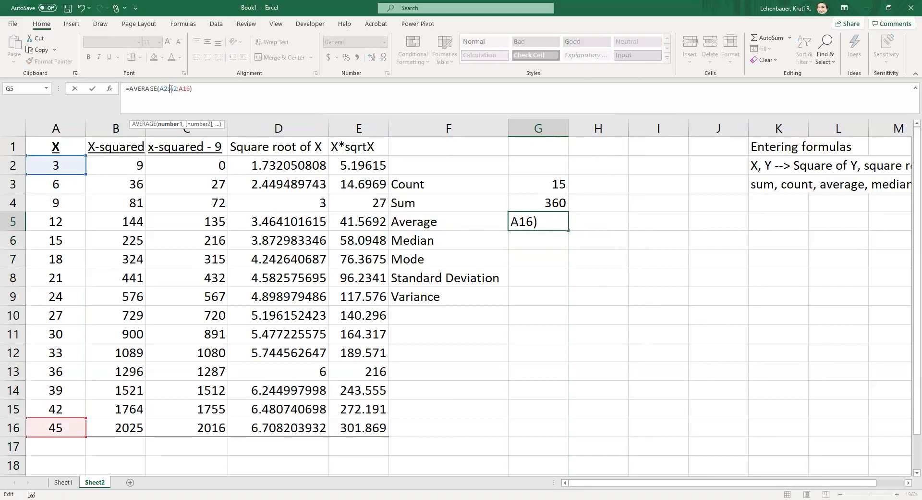
key(Delete)
key(Delete)
key(Delete)
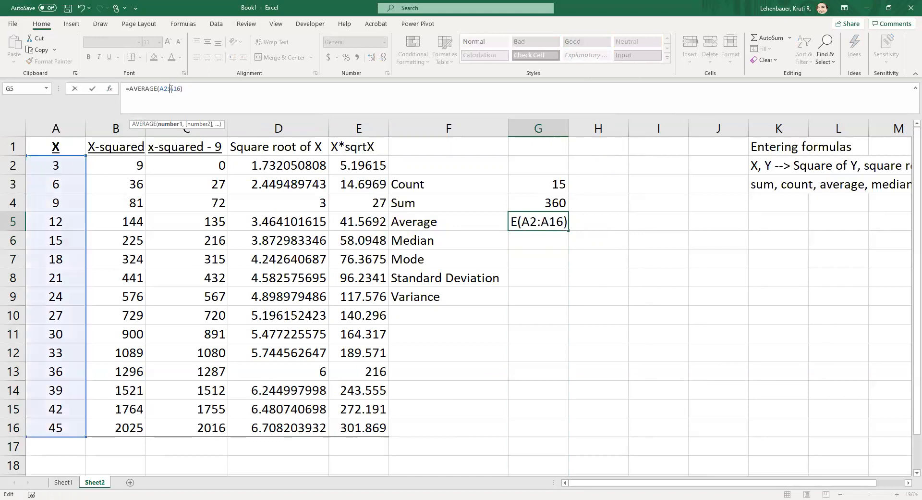
key(Return)
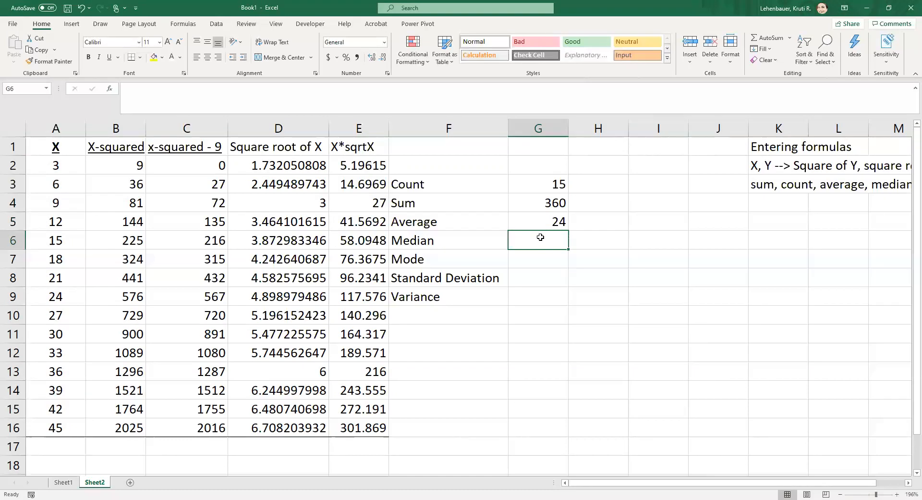
Enter a MEDIAN formula over A2:A16 in G6, beside the Median label
text(=median)
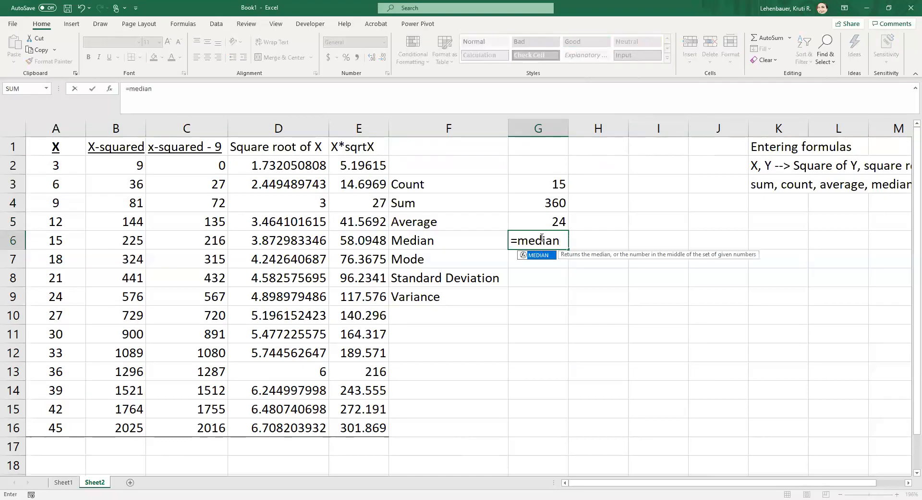
text(()
click(65, 166)
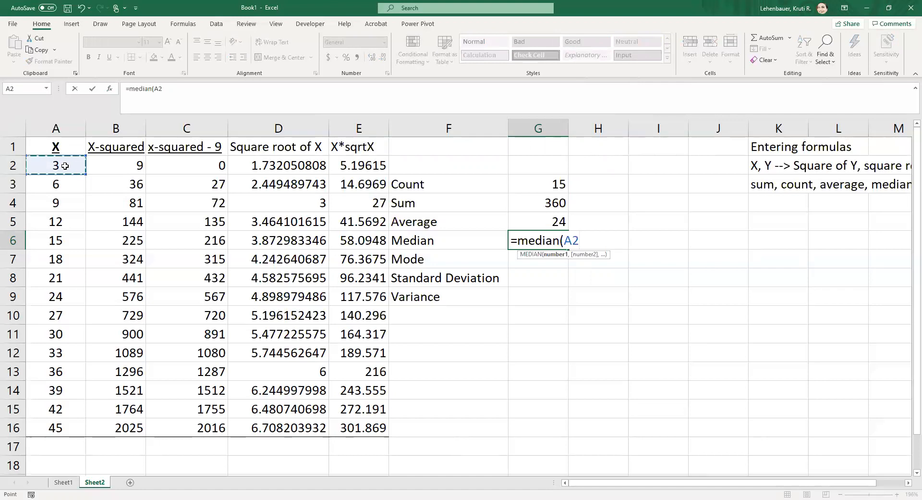
key(ctrl+shift+Down)
text())
key(Return)
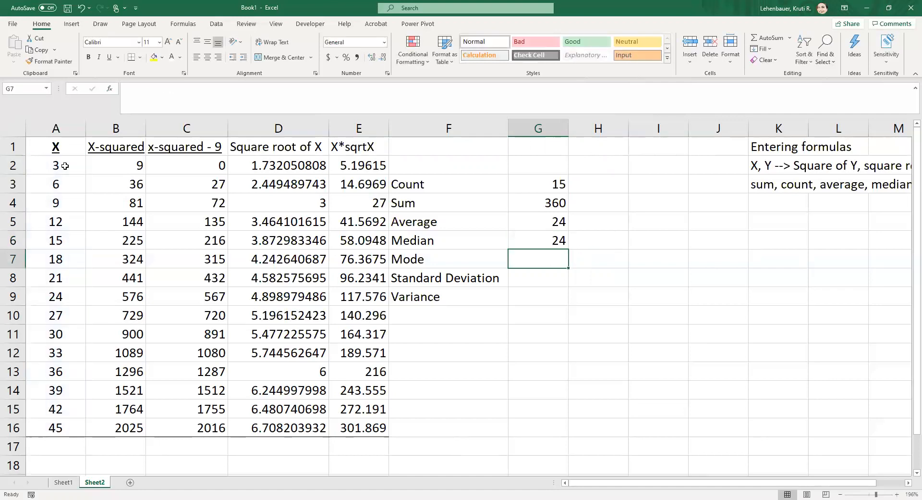
Enter a MODE formula over A2:A16 in G7, beside the Mode label
text(=)
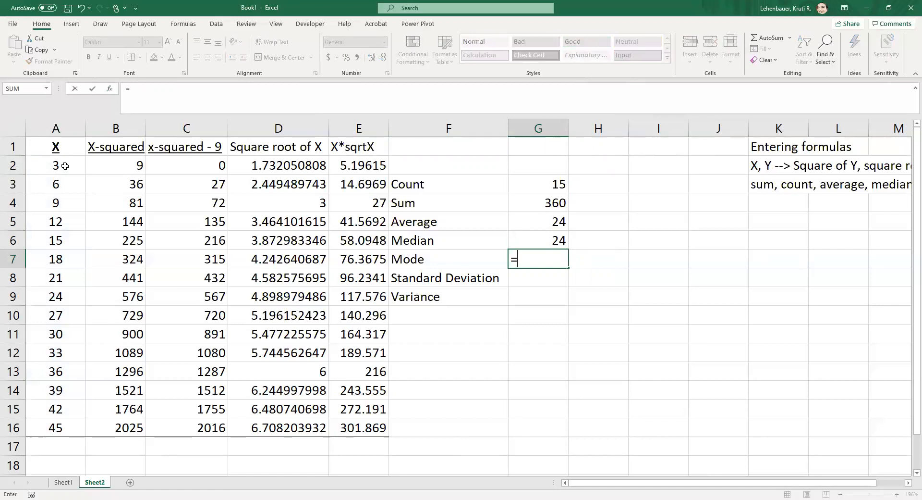
text(mode()
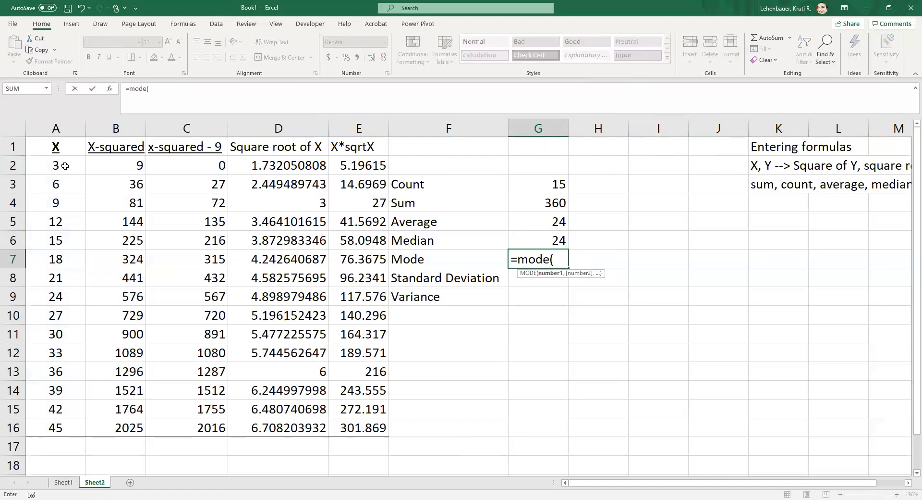
click(65, 166)
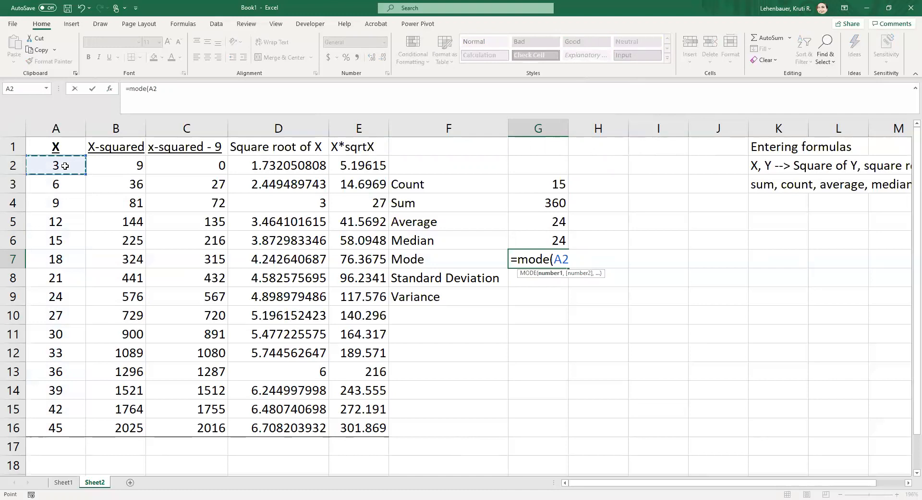
key(ctrl+shift+Down)
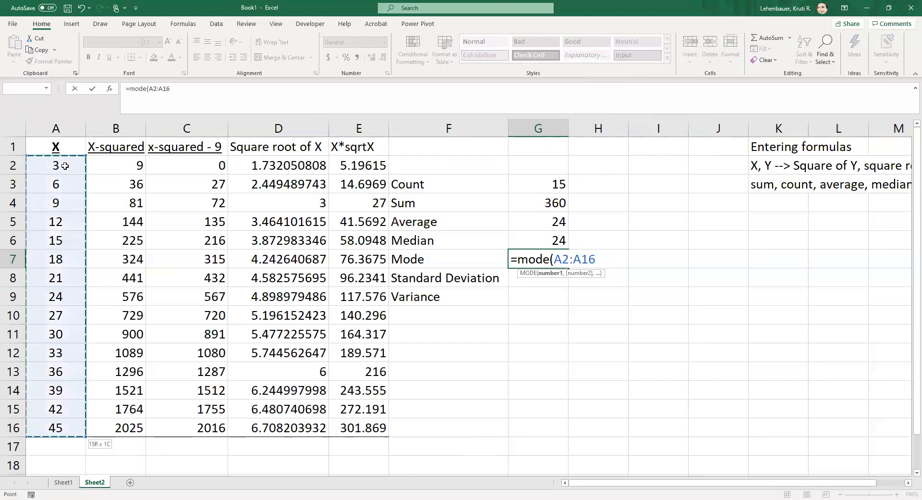
text())
key(Return)
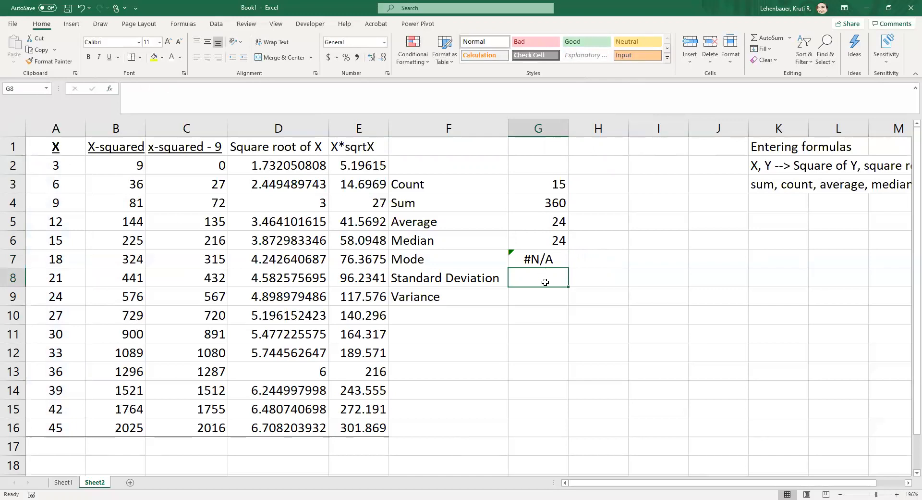
Enter the sample standard deviation formula =STDEV.S(A1:A16) in G8
text(=)
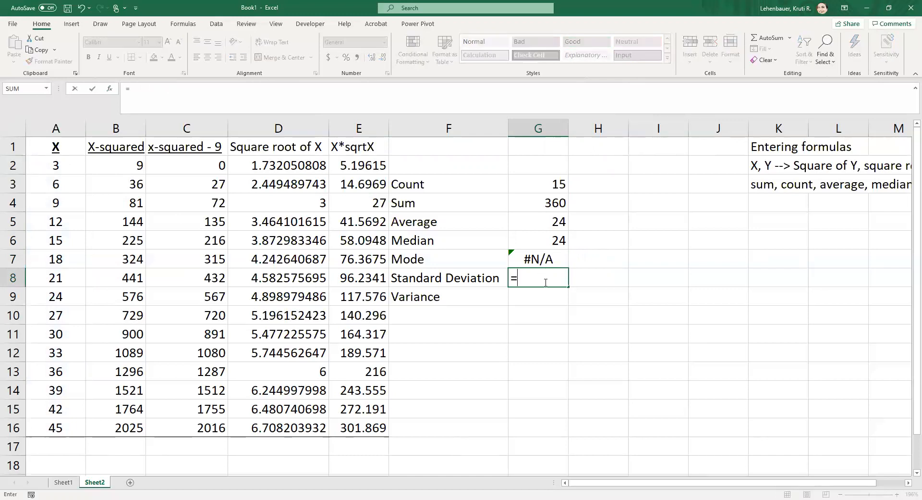
text(std)
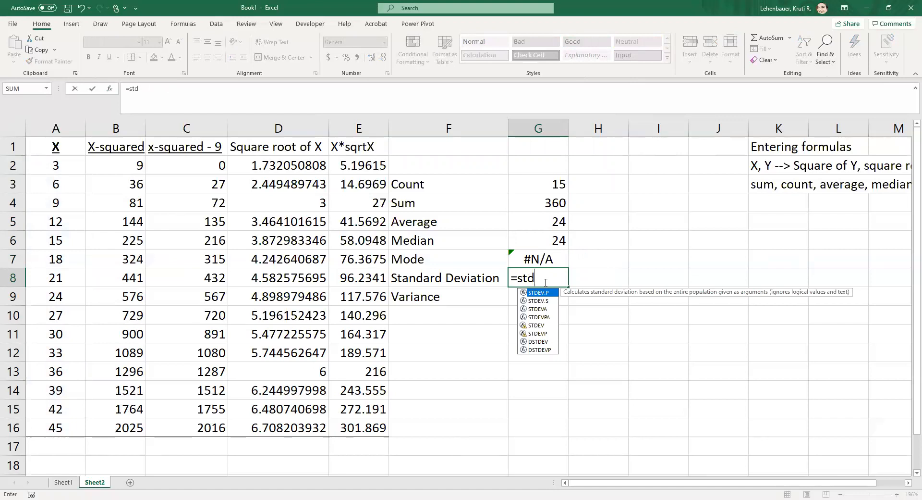
text(ev.s)
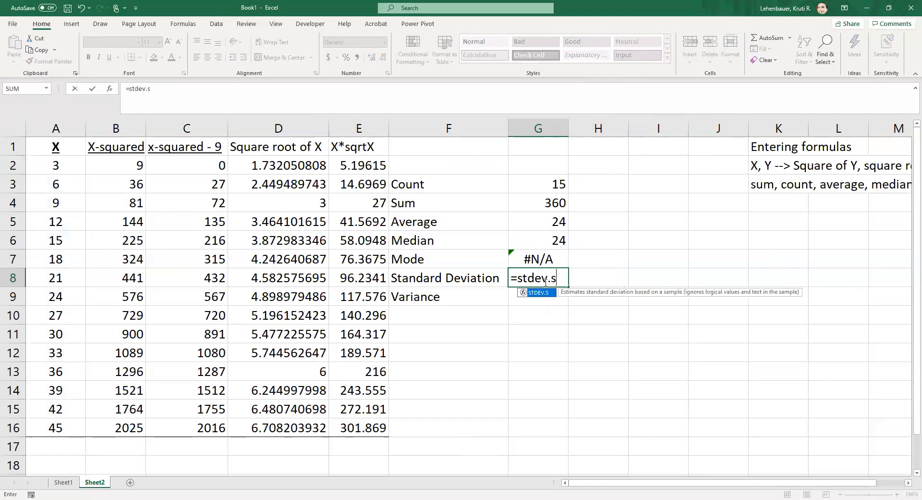
text(()
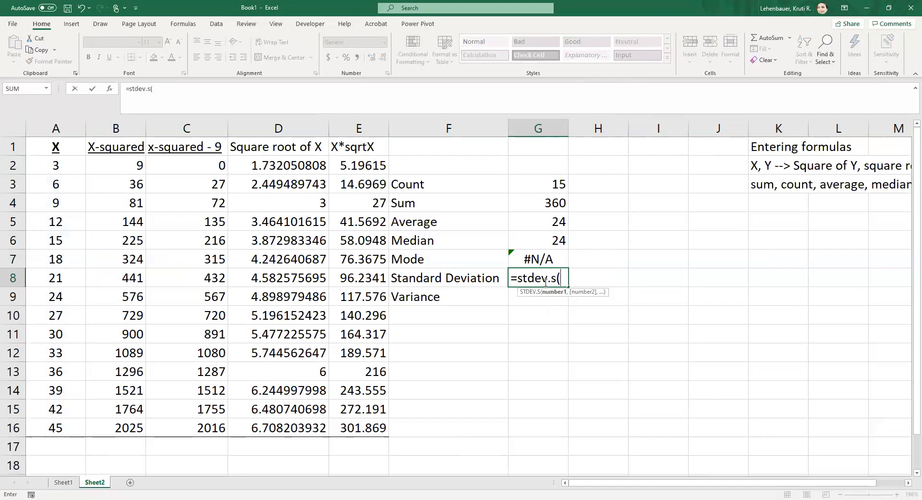
click(60, 148)
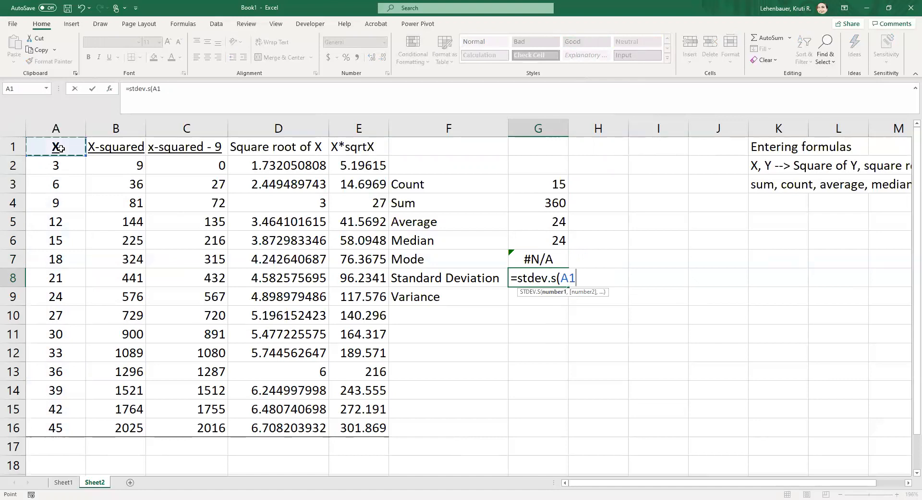
key(ctrl+shift+Down)
text())
key(Return)
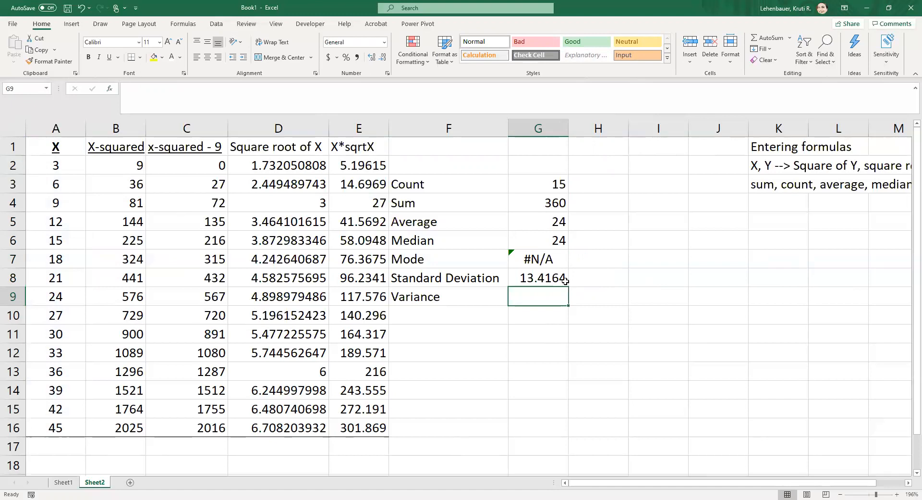
Enter the sample variance formula =VAR.S(A1:A16) in G9
text(=)
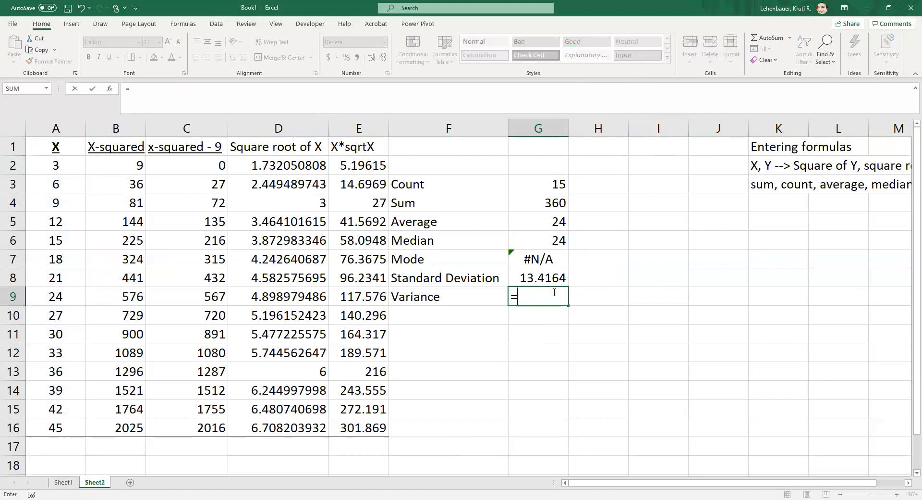
text(var.)
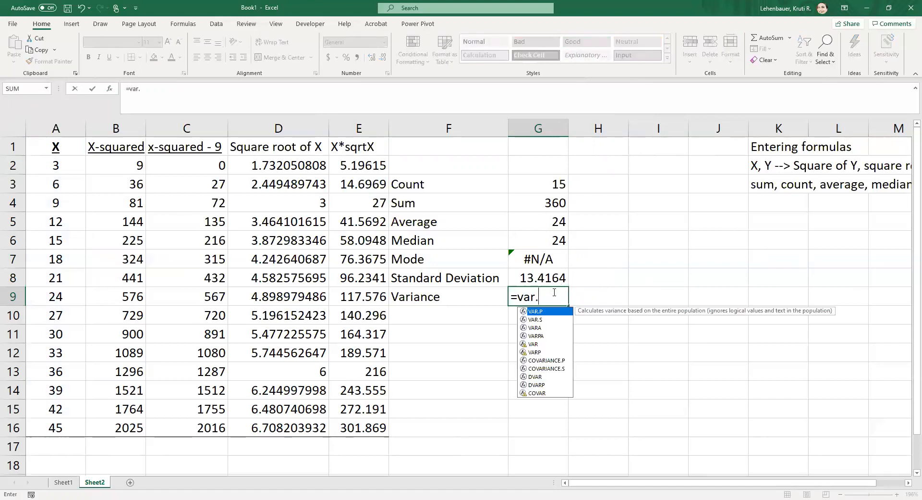
text(s()
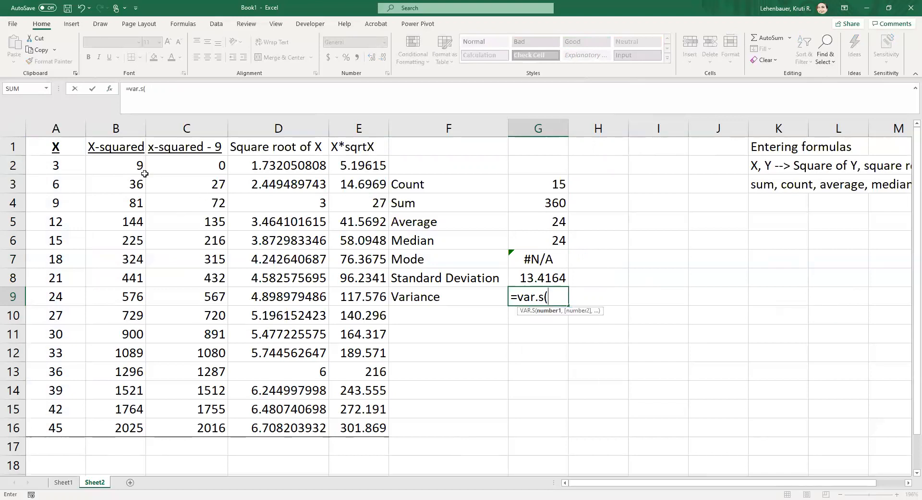
click(56, 147)
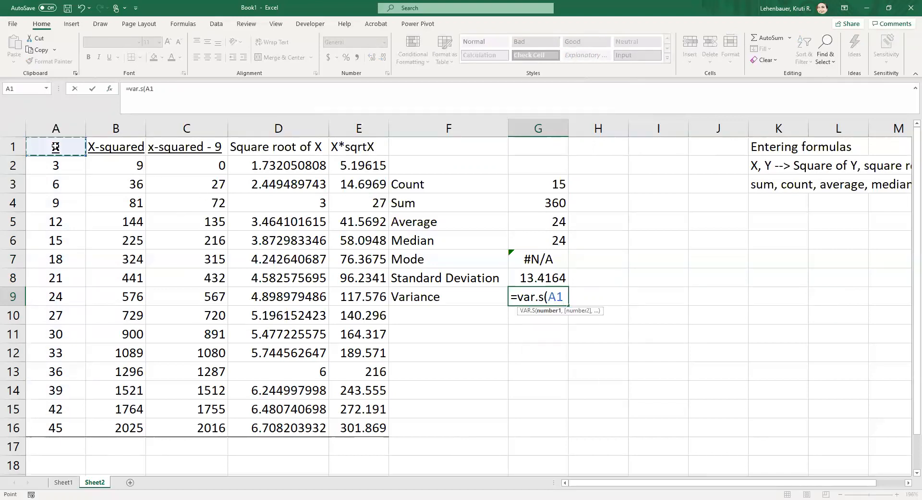
key(ctrl+shift+Down)
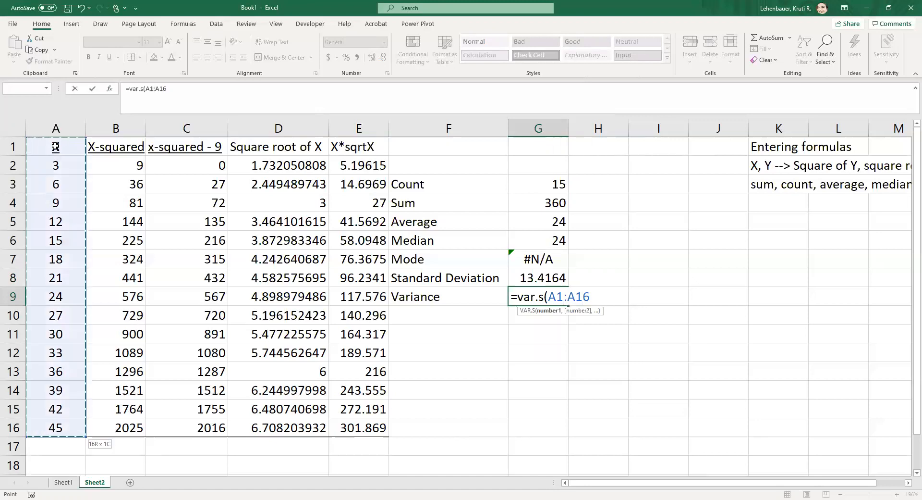
text())
key(Return)
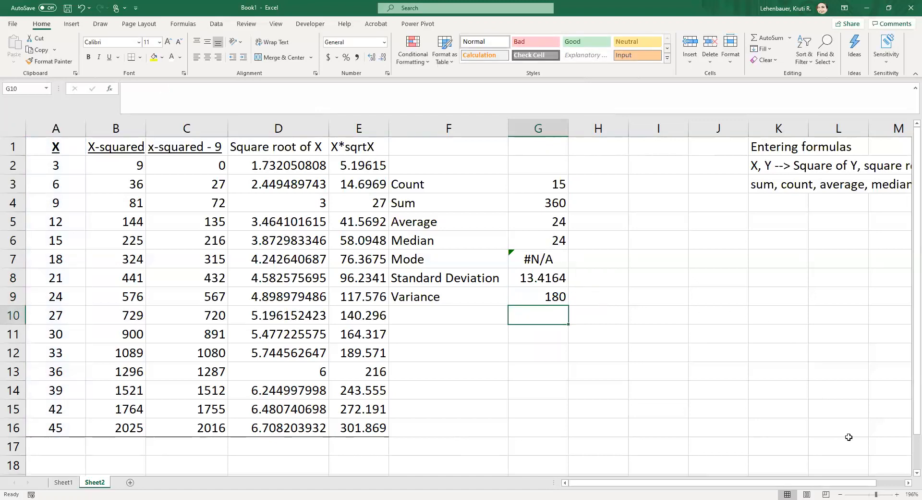
scroll(902, 488, right, 6)
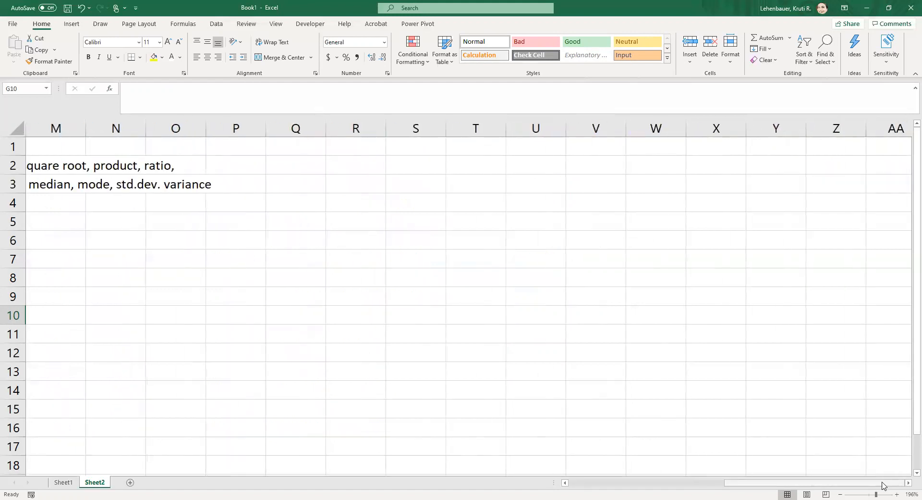
drag(874, 484, 744, 480)
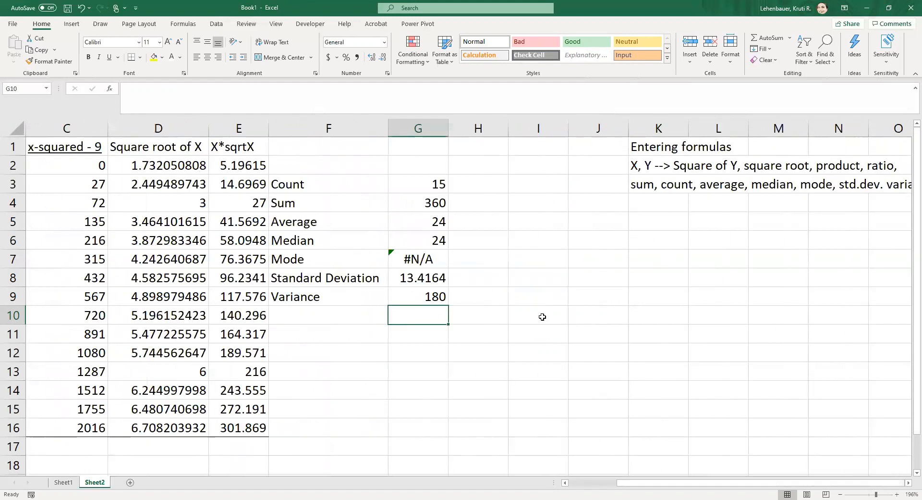